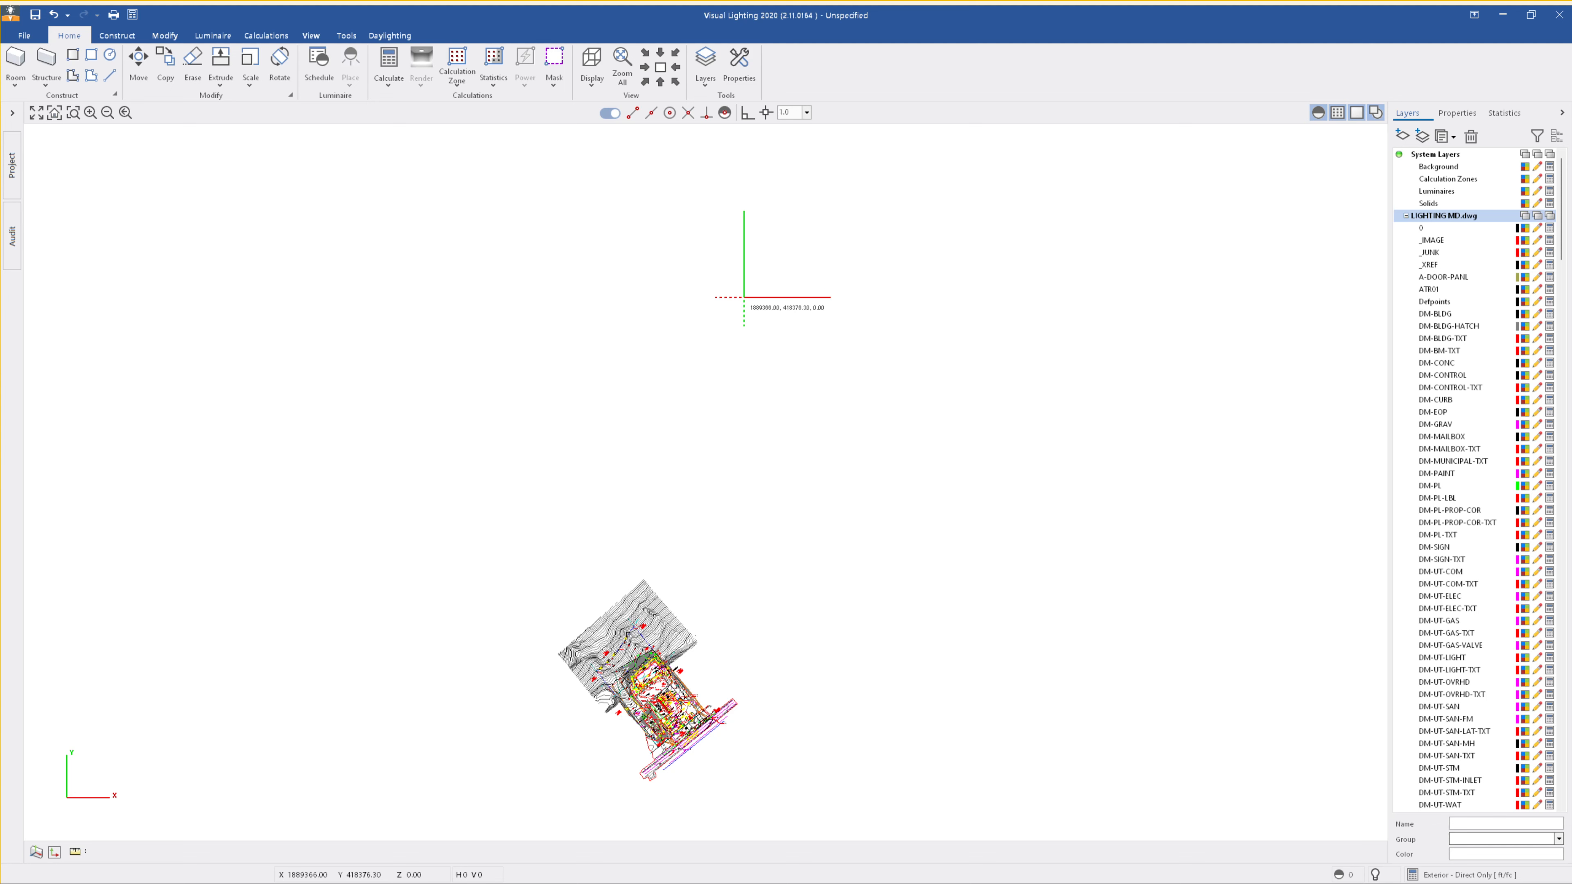
Step: Delete the LIGHTING MD.dwg layers from _IMAGE through DM-VEG-TXT together with their entities
scroll(617, 777, "up", 5)
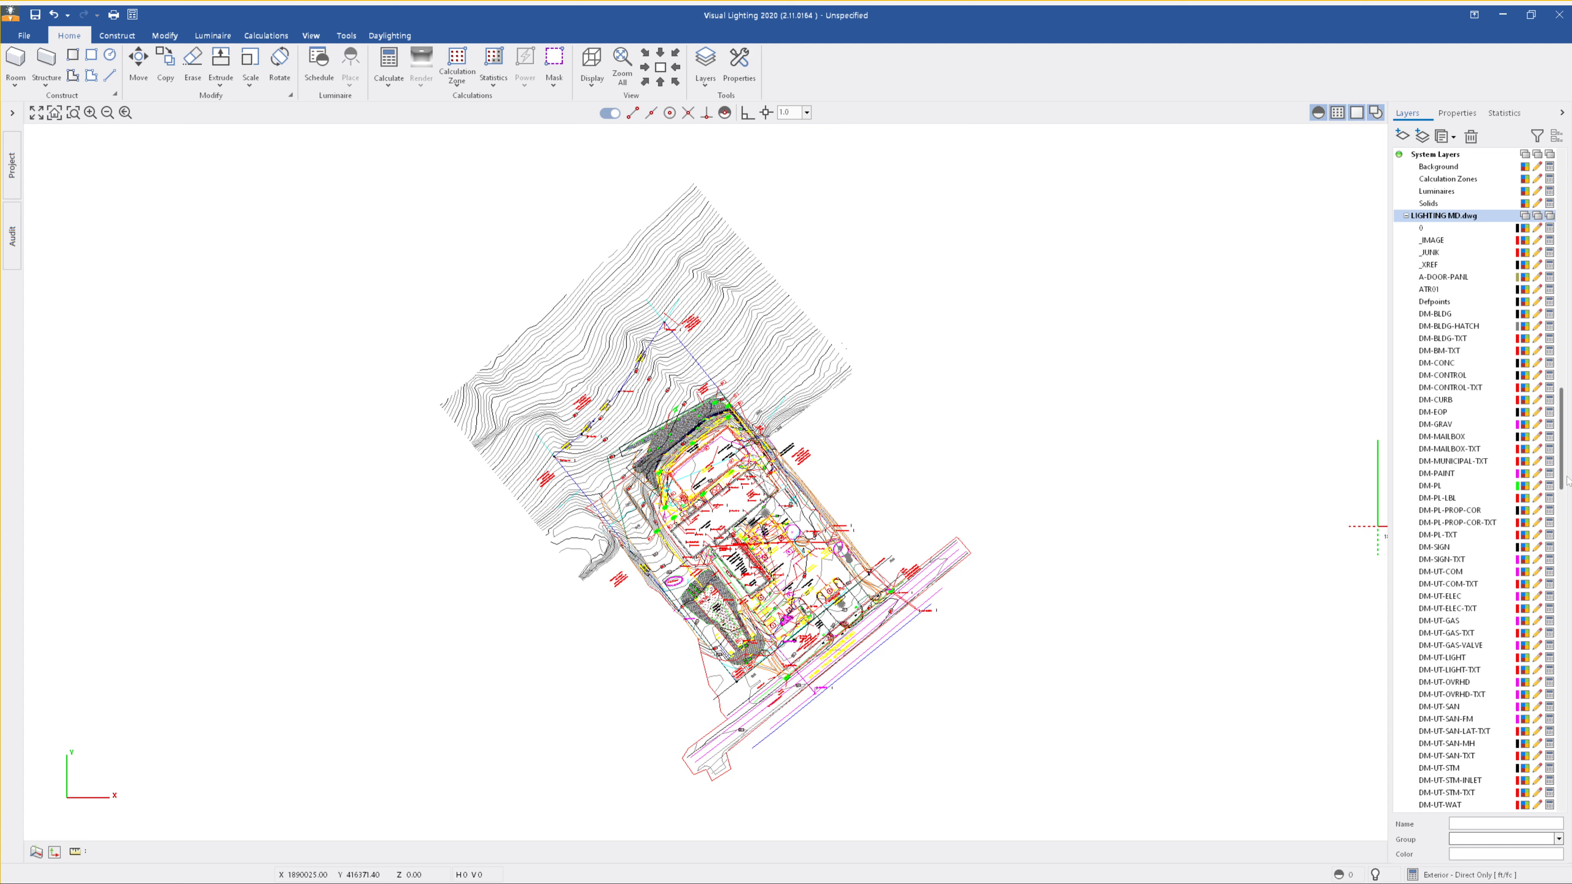
left_click_drag(1566, 480, 1556, 715)
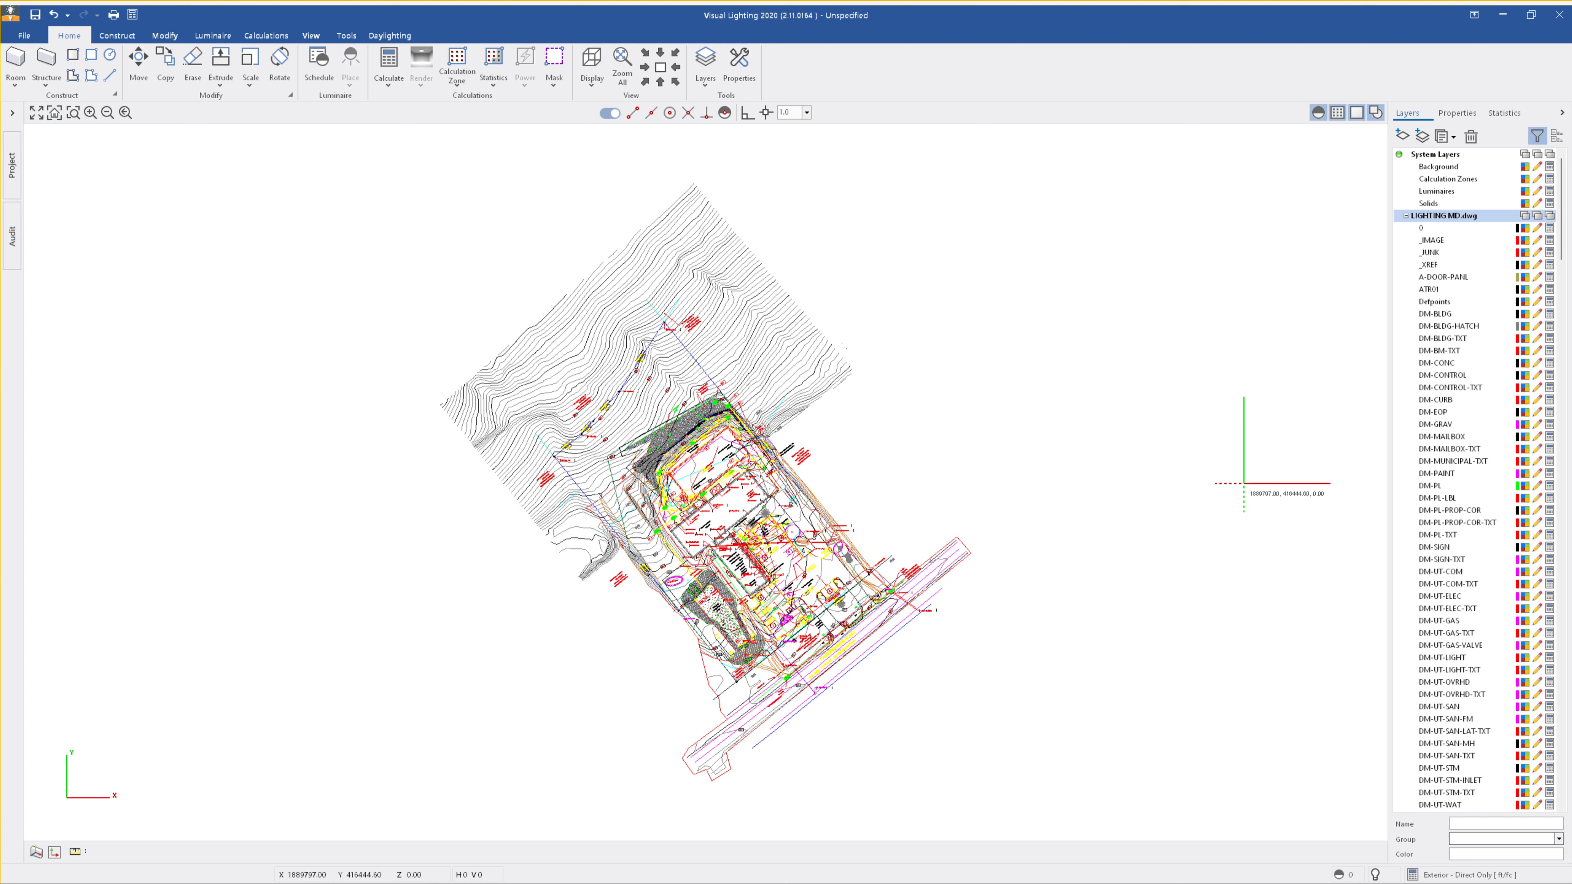
left_click(1429, 242)
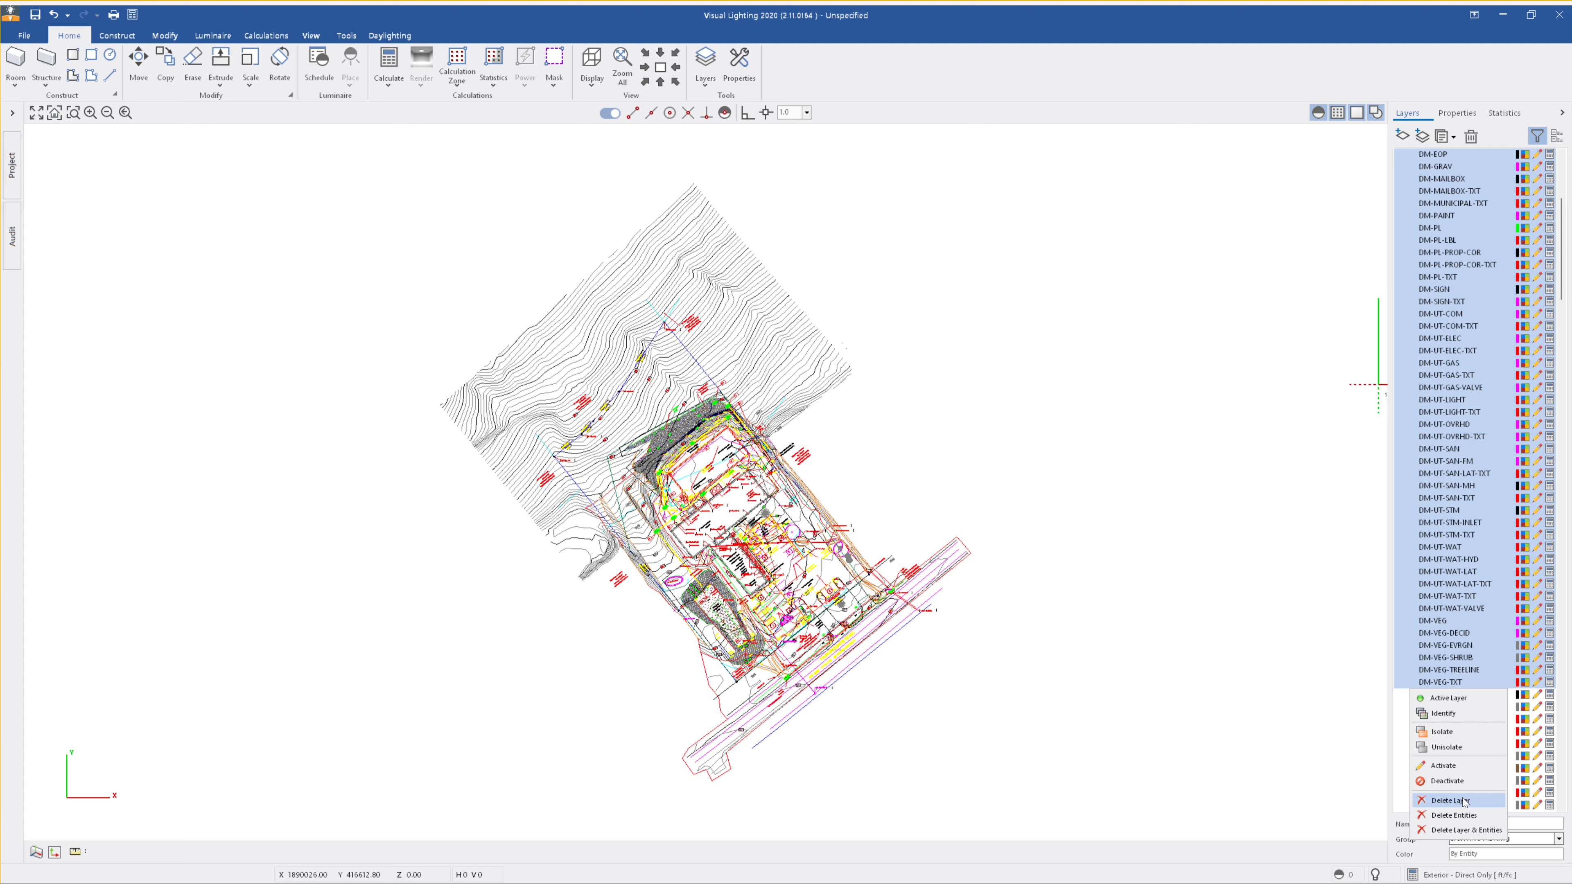
left_click(1442, 832)
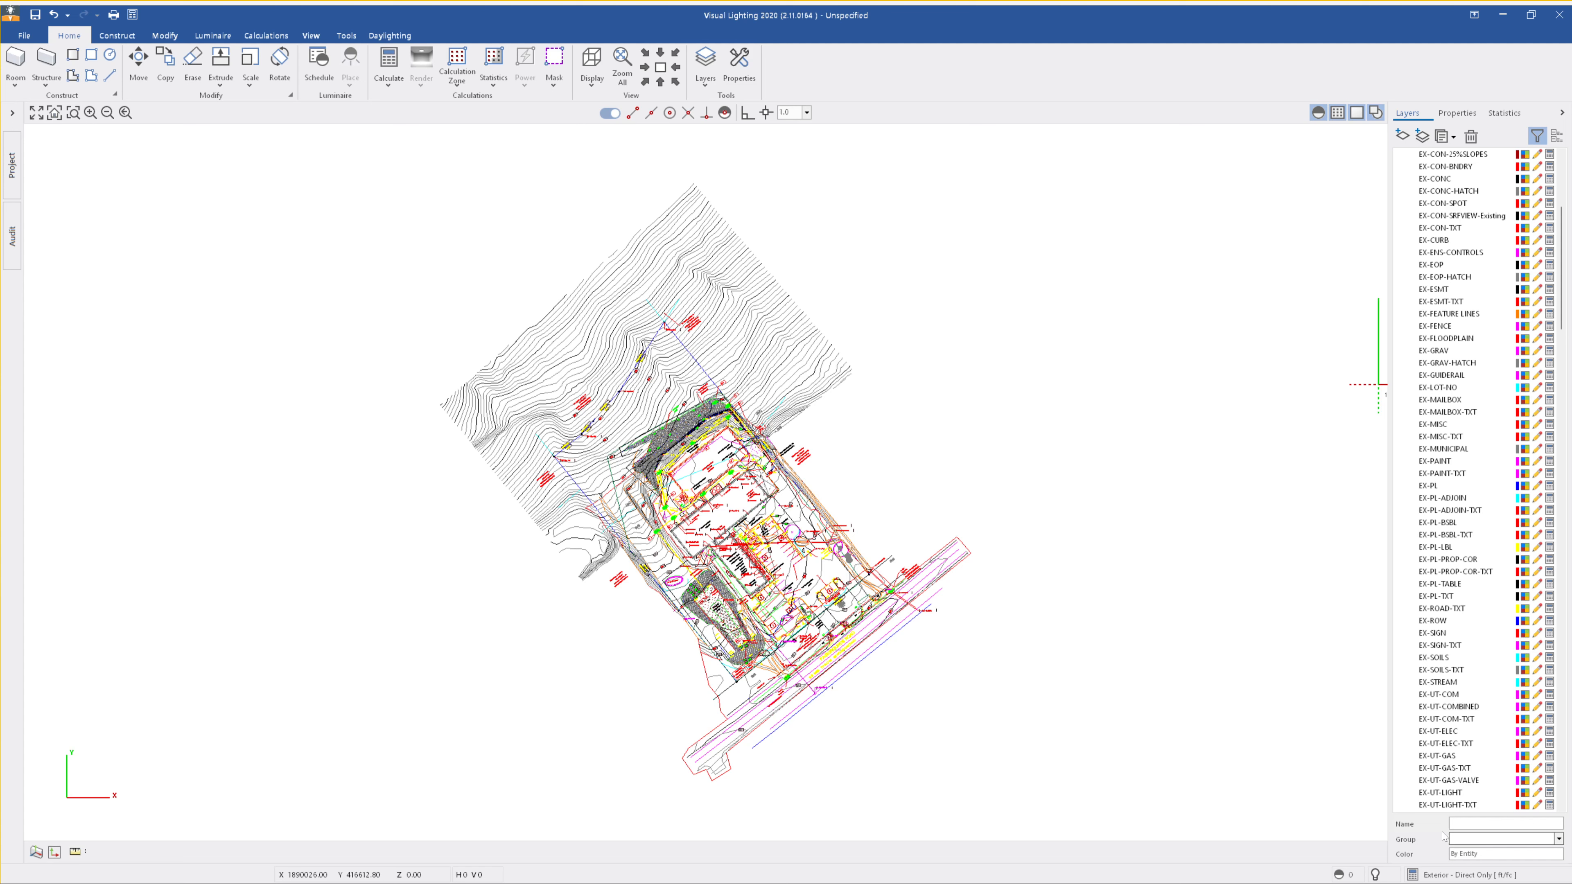
Step: Delete the existing contour (EX-CON) layers and the EX-ENS-CONTROLS layer together with their entities
scroll(1440, 304, "up", 7)
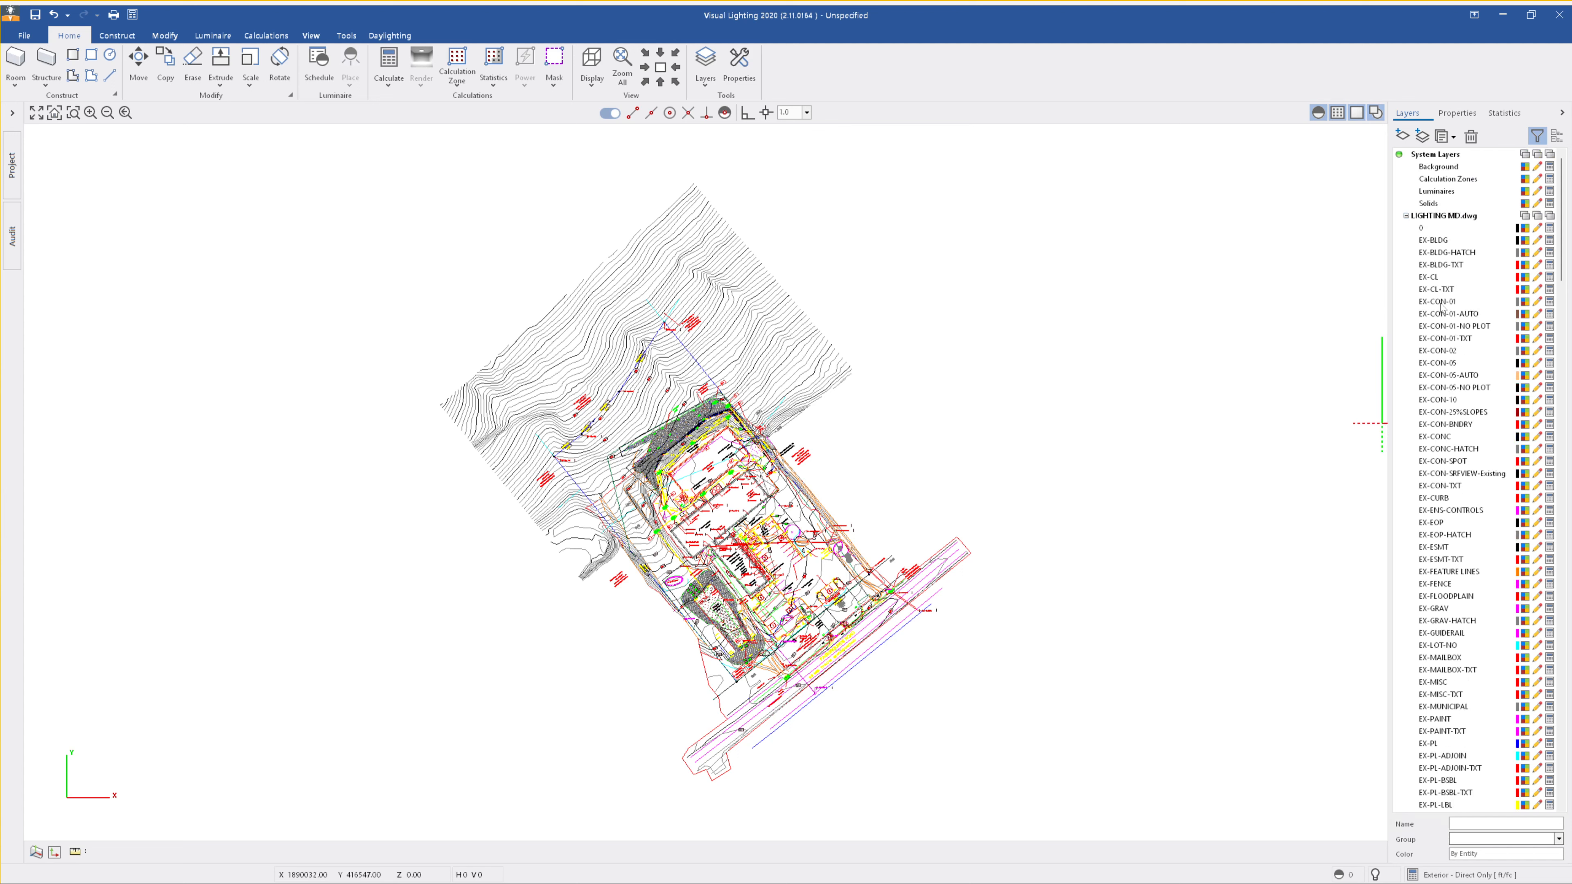
left_click(1440, 303)
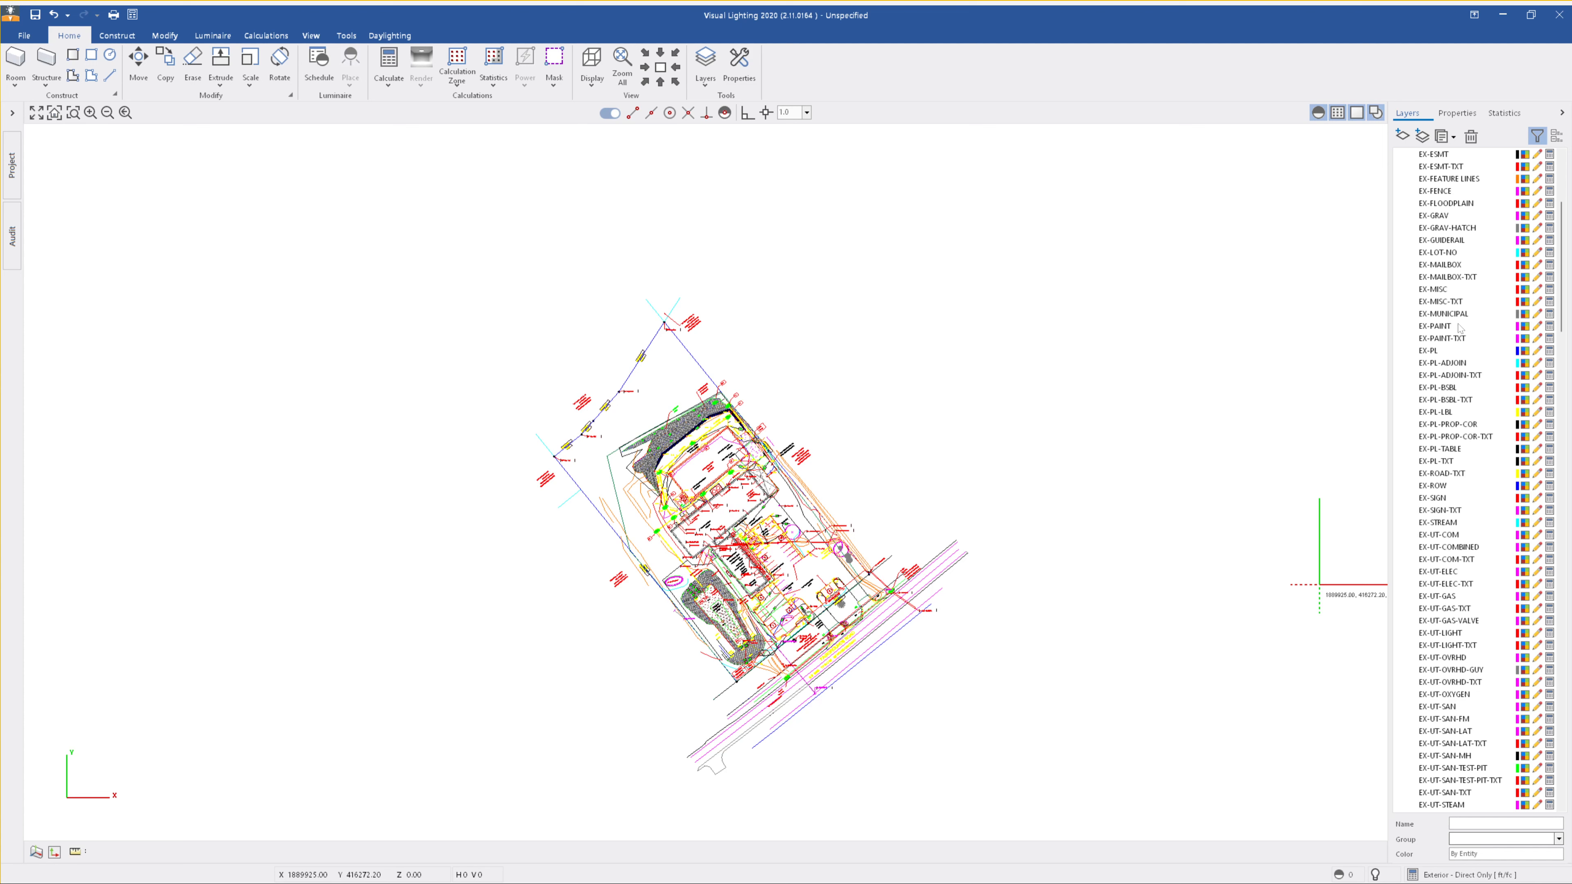
scroll(1459, 329, "up", 3)
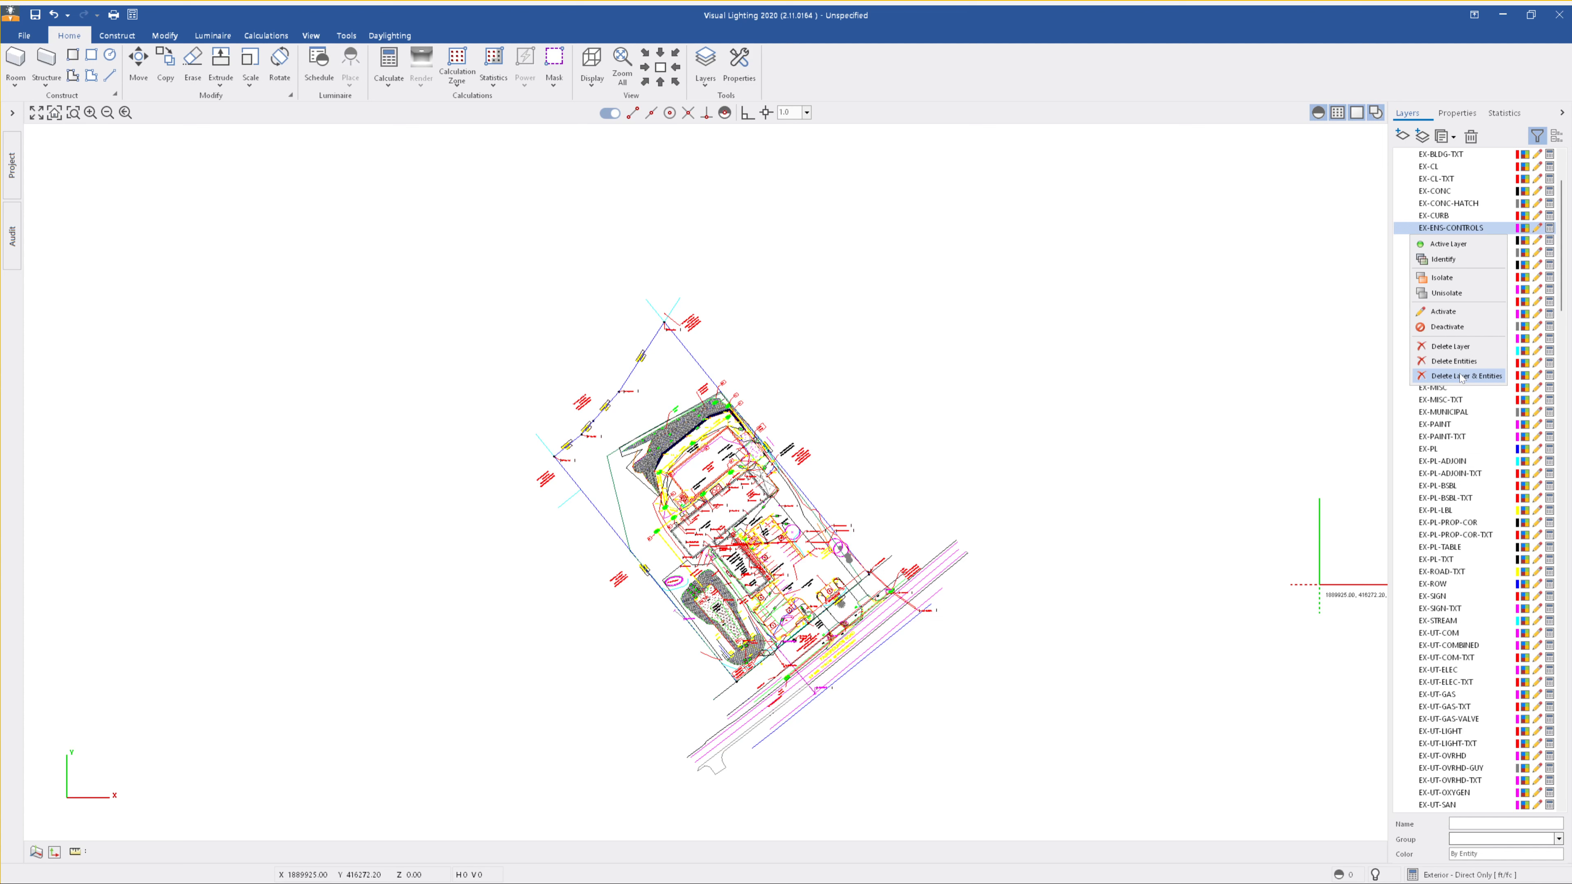
left_click(1460, 376)
Step: Delete the proposed contour (PR-CON) layers and the PR-ENS erosion control layers together with their entities
scroll(1428, 398, "down", 15)
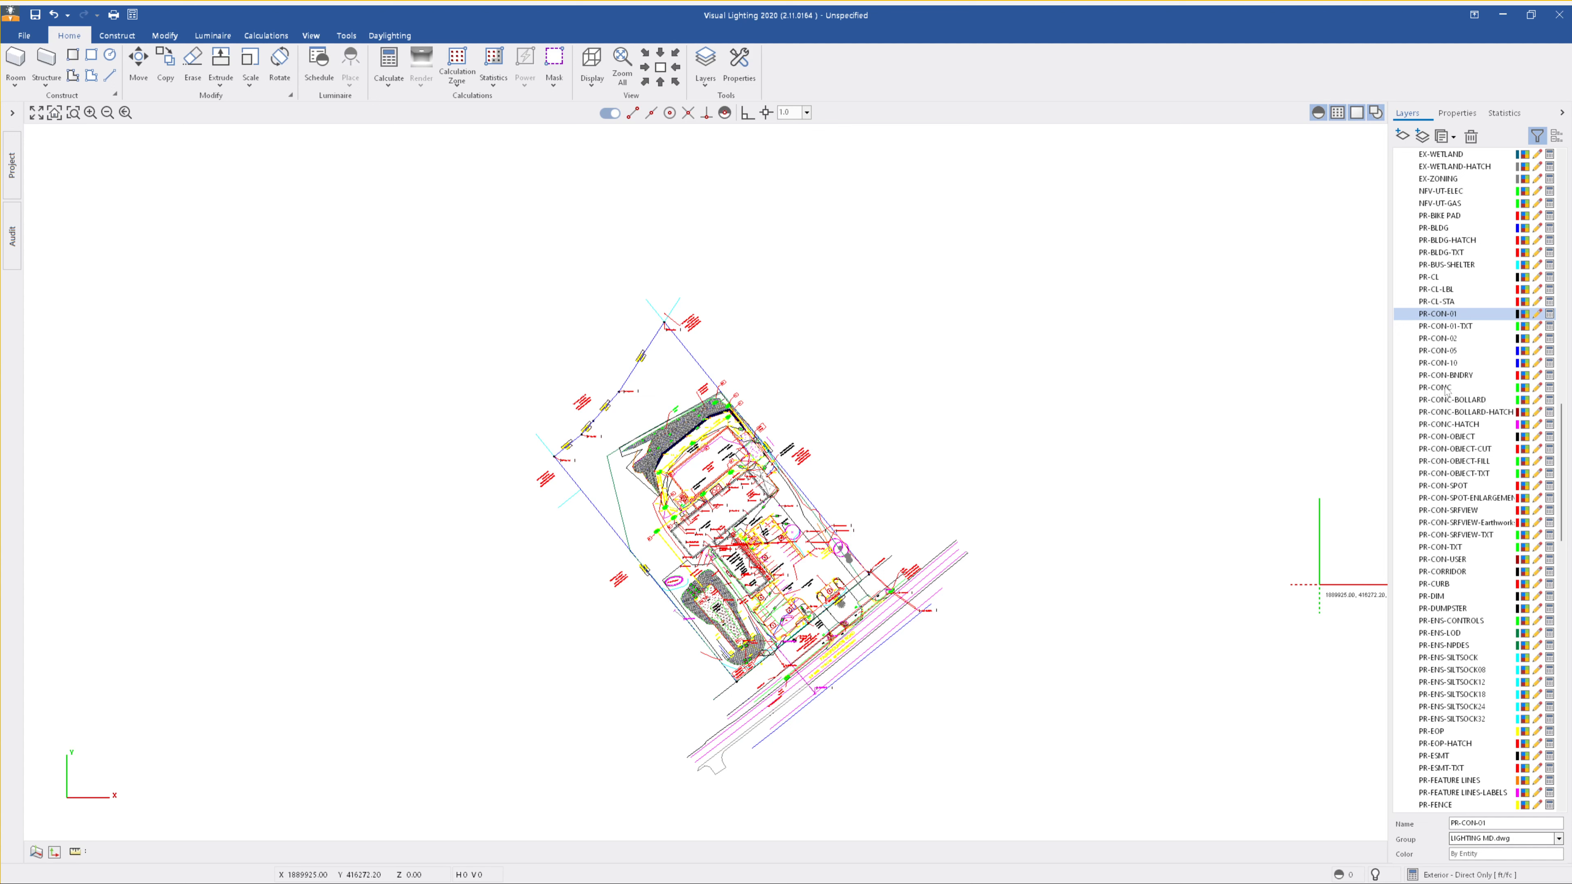
left_click(1450, 376, "shift")
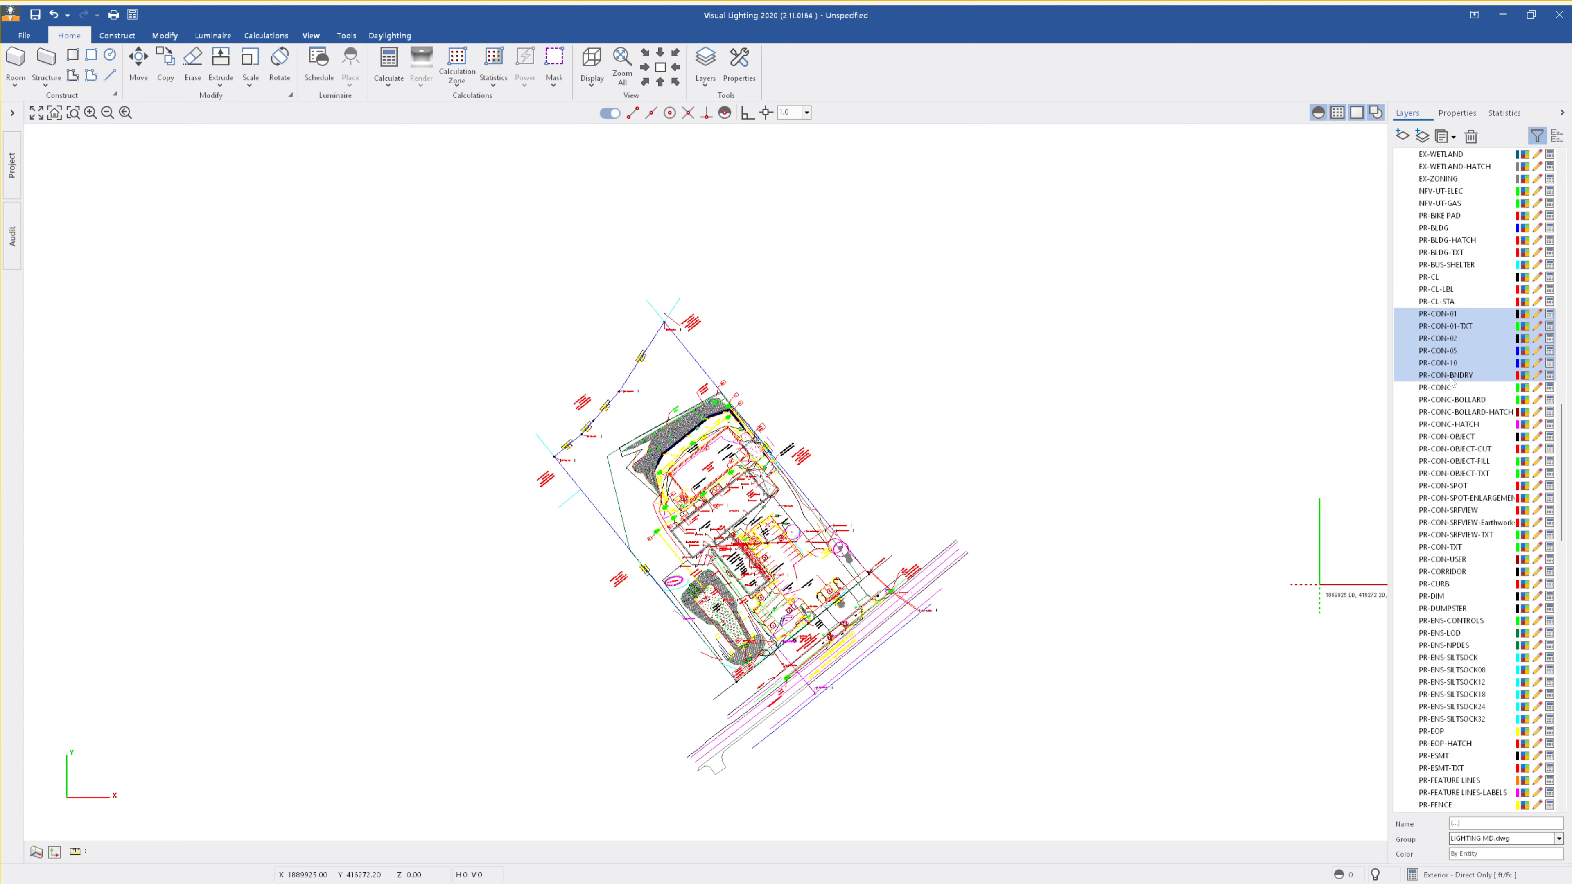
key("Delete")
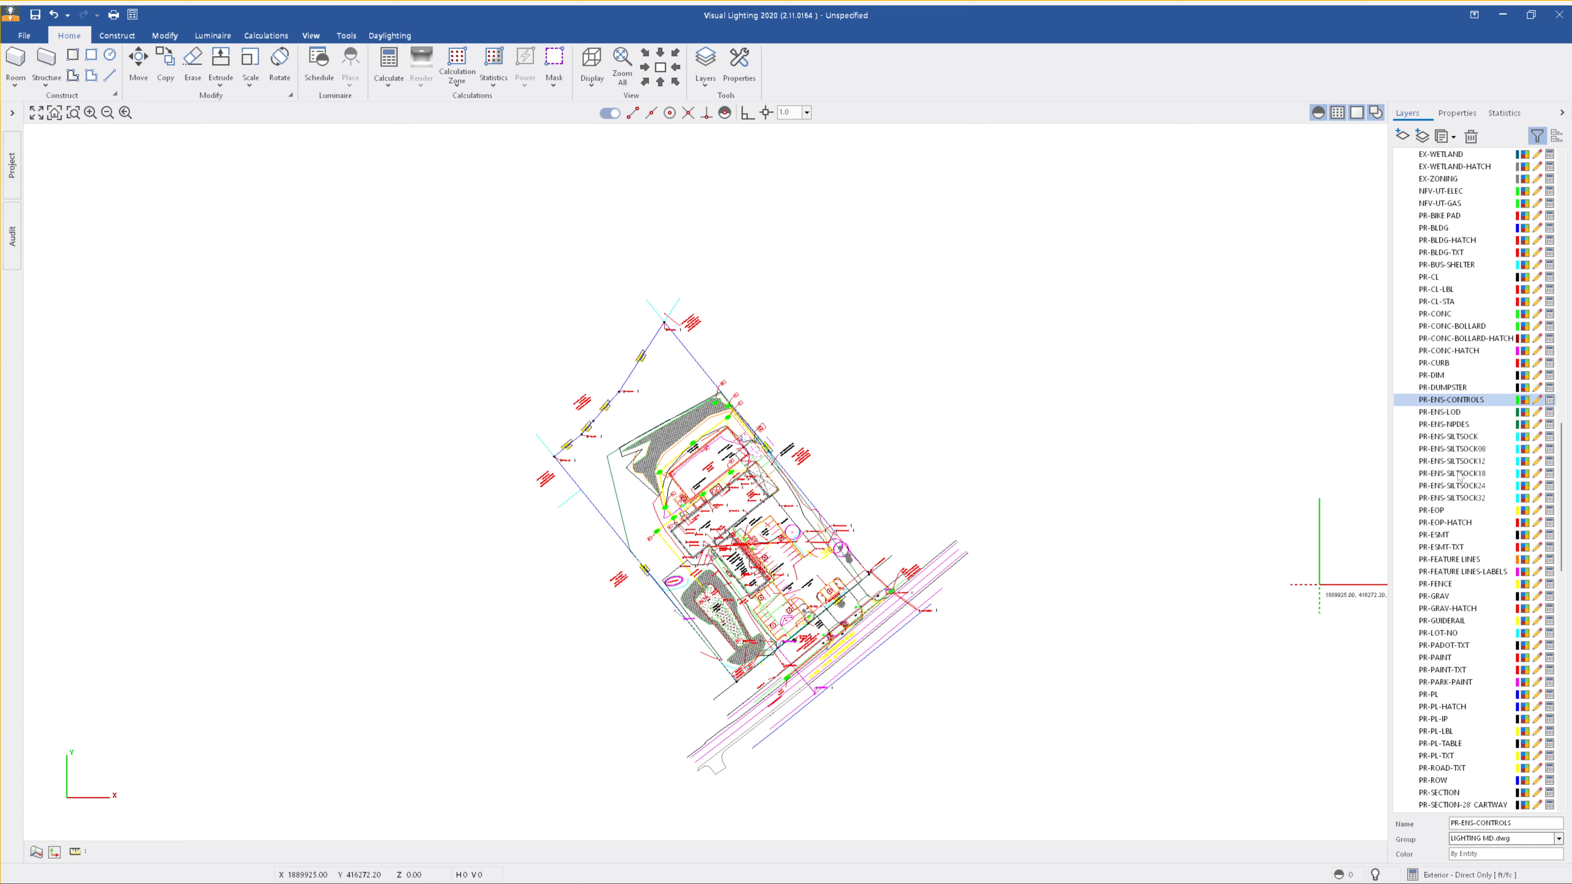
key("Delete")
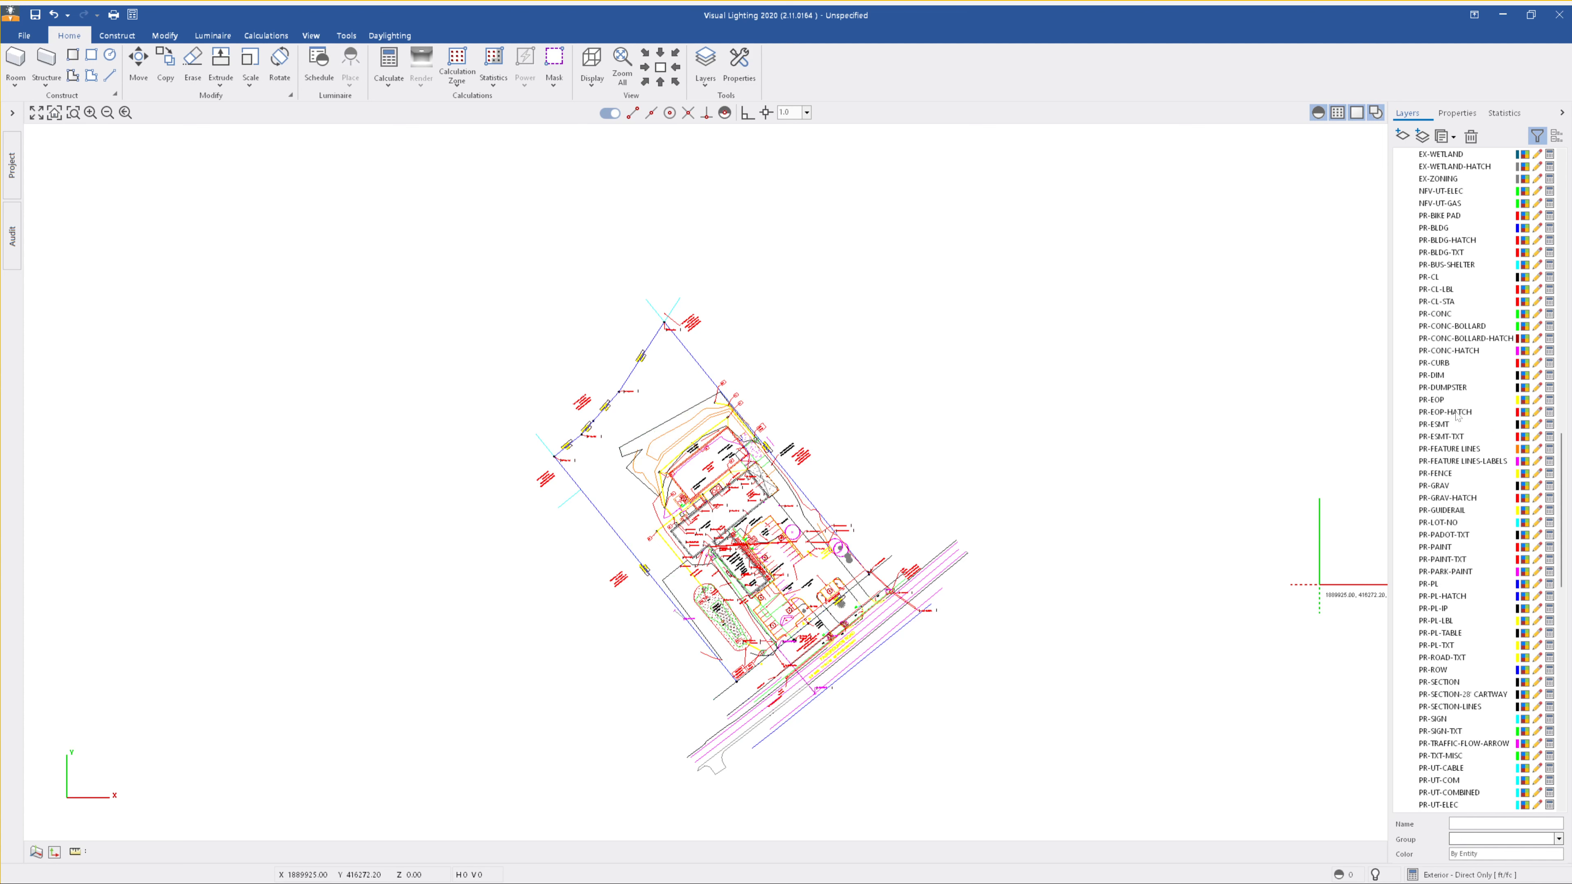
Step: Delete the PR-FEATURE LINES, PR-FEATURE LINES-LABELS, SV-FIGURE and SV-FIGURE-TXT layers together with their entities
left_click(1448, 448)
left_click(1453, 461, "shift")
right_click(1453, 461)
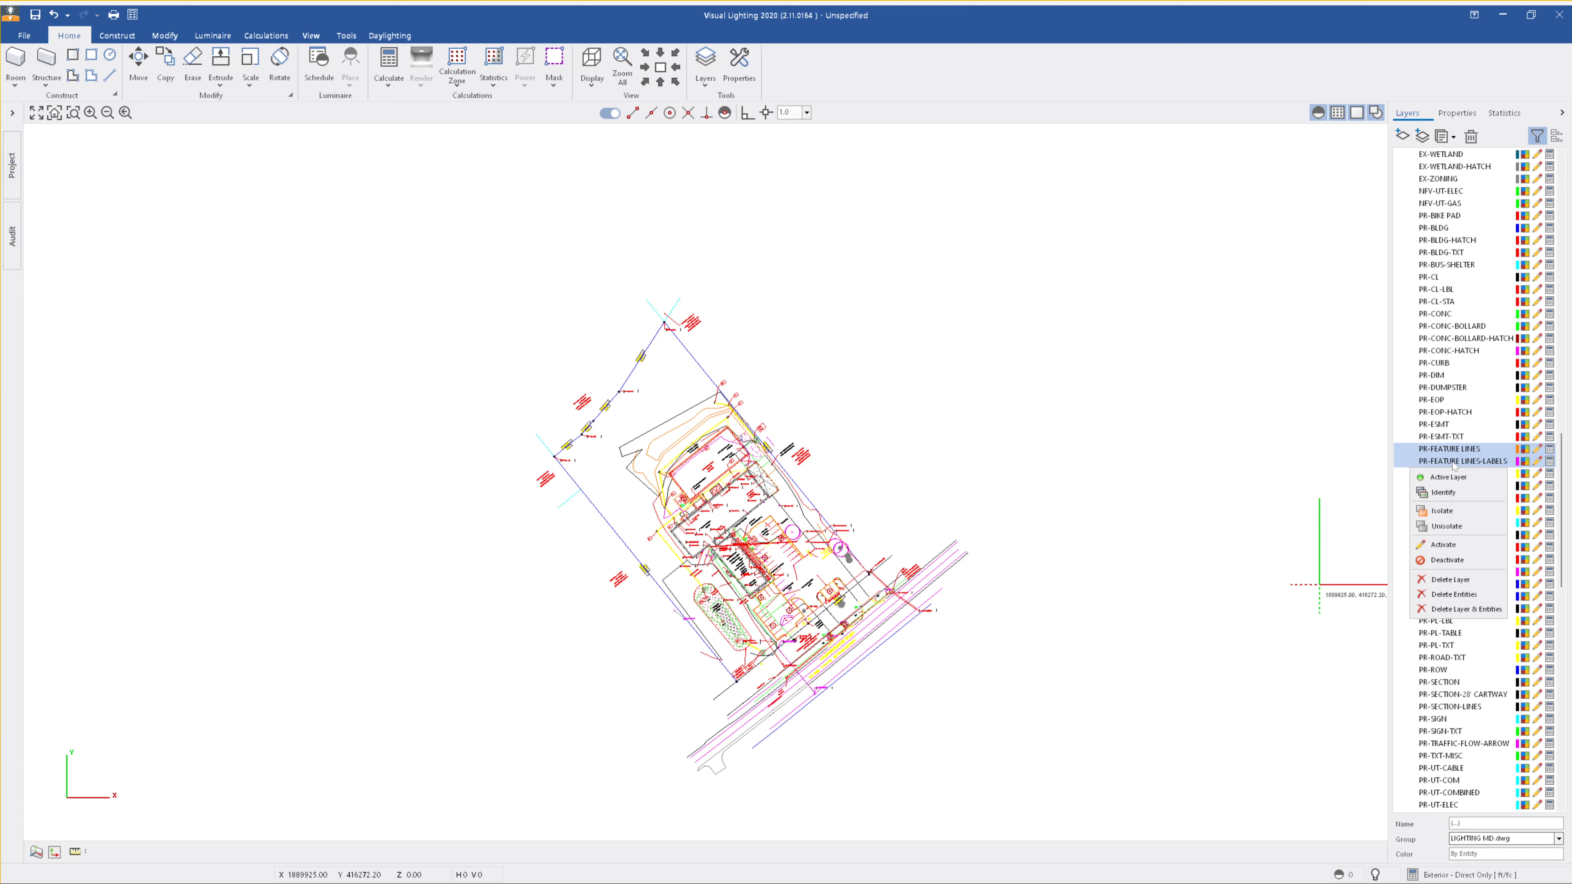
key("Delete")
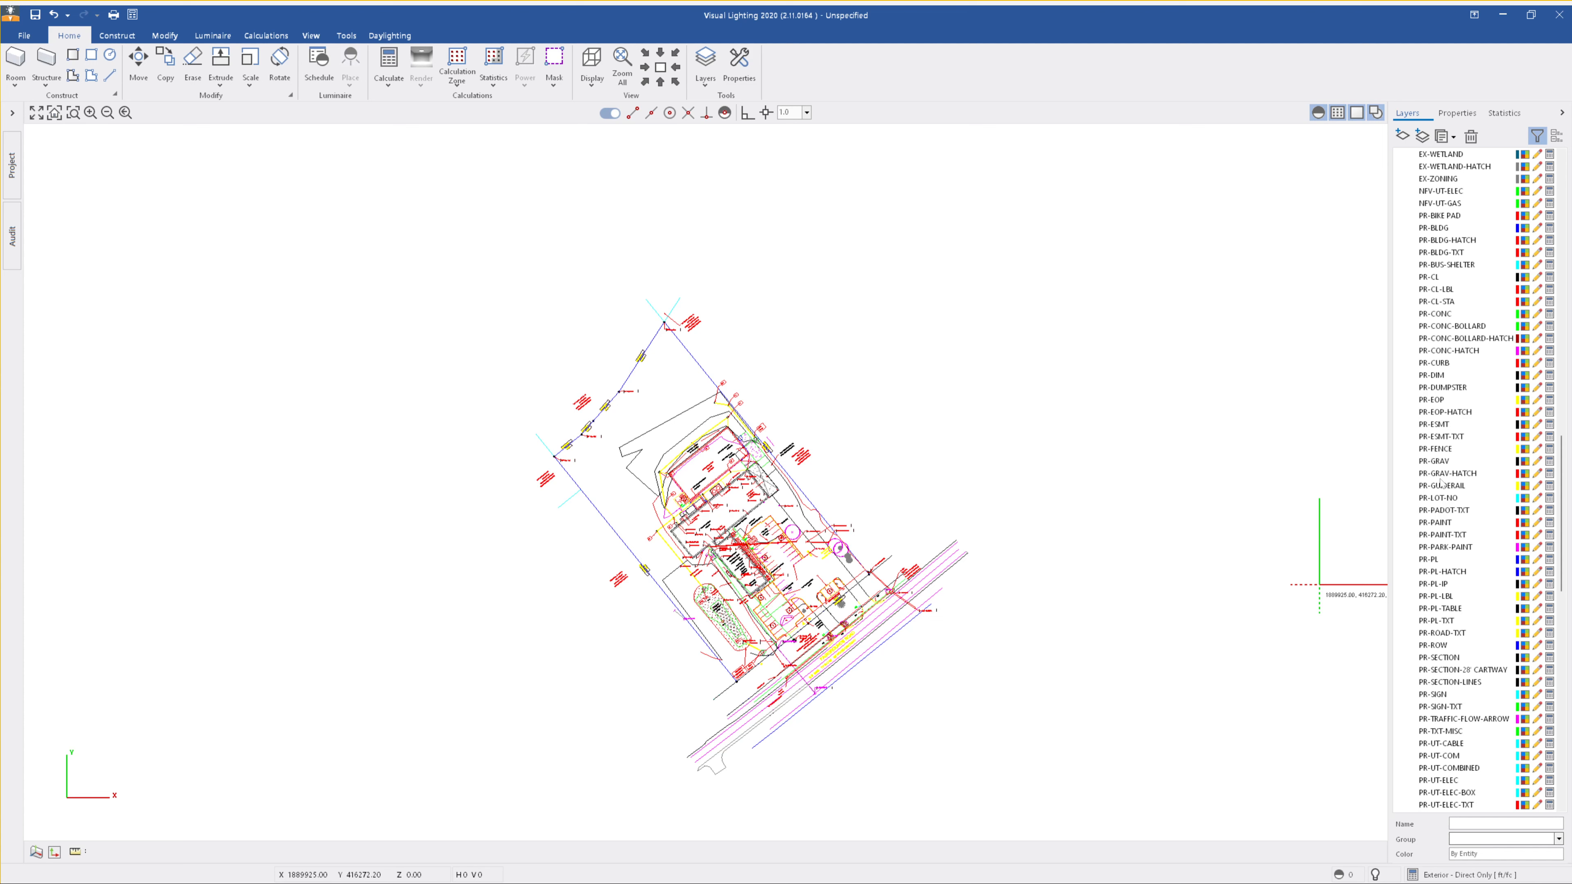
scroll(1448, 671, "down", 20)
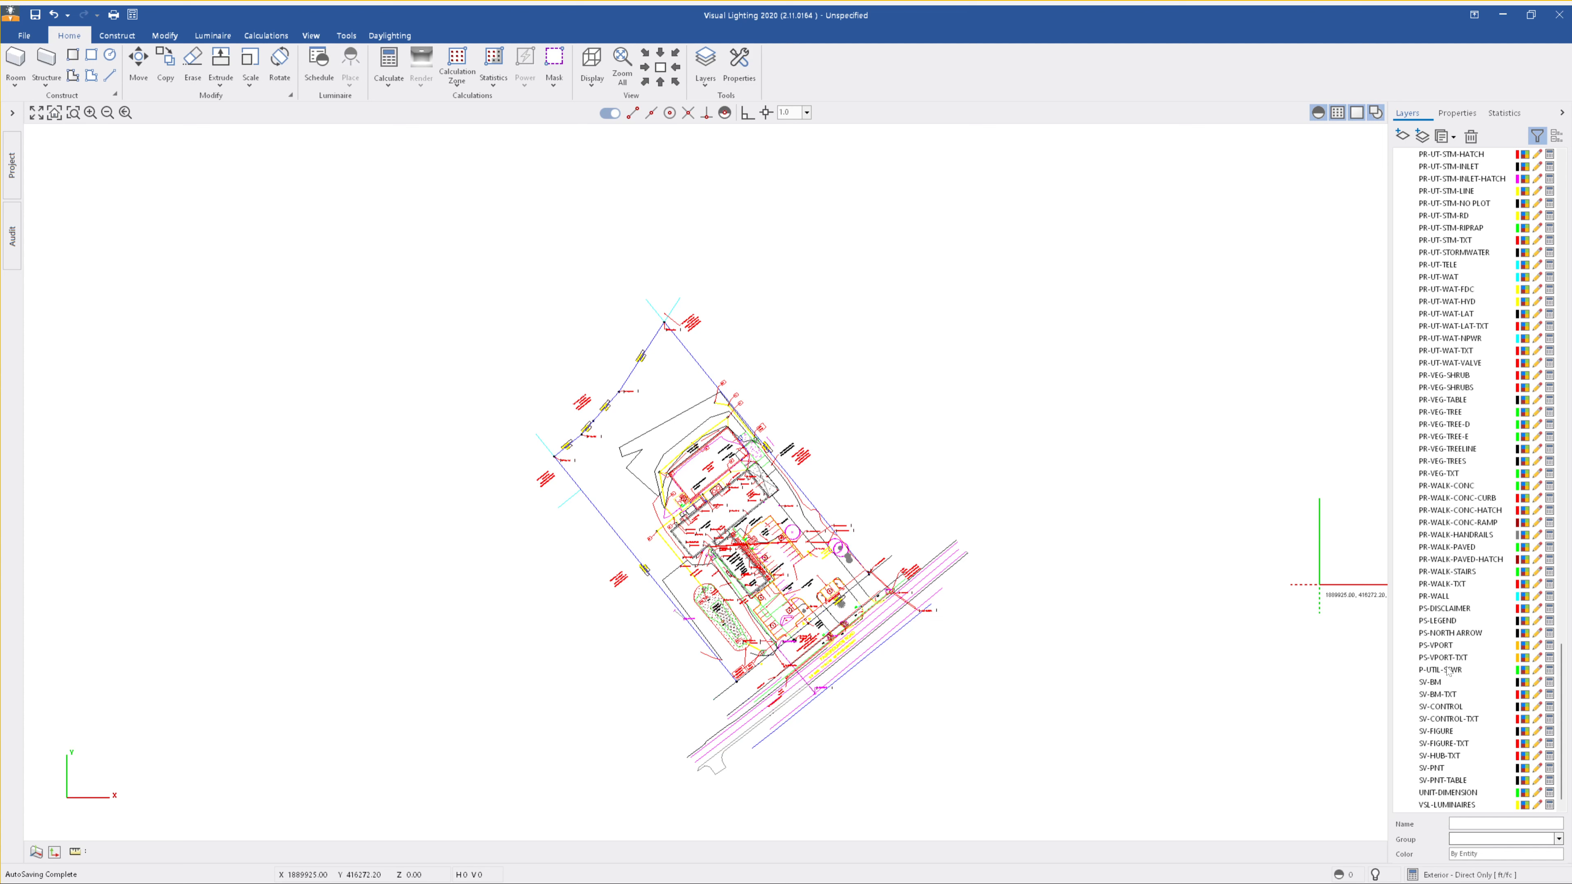
scroll(1452, 787, "down", 2)
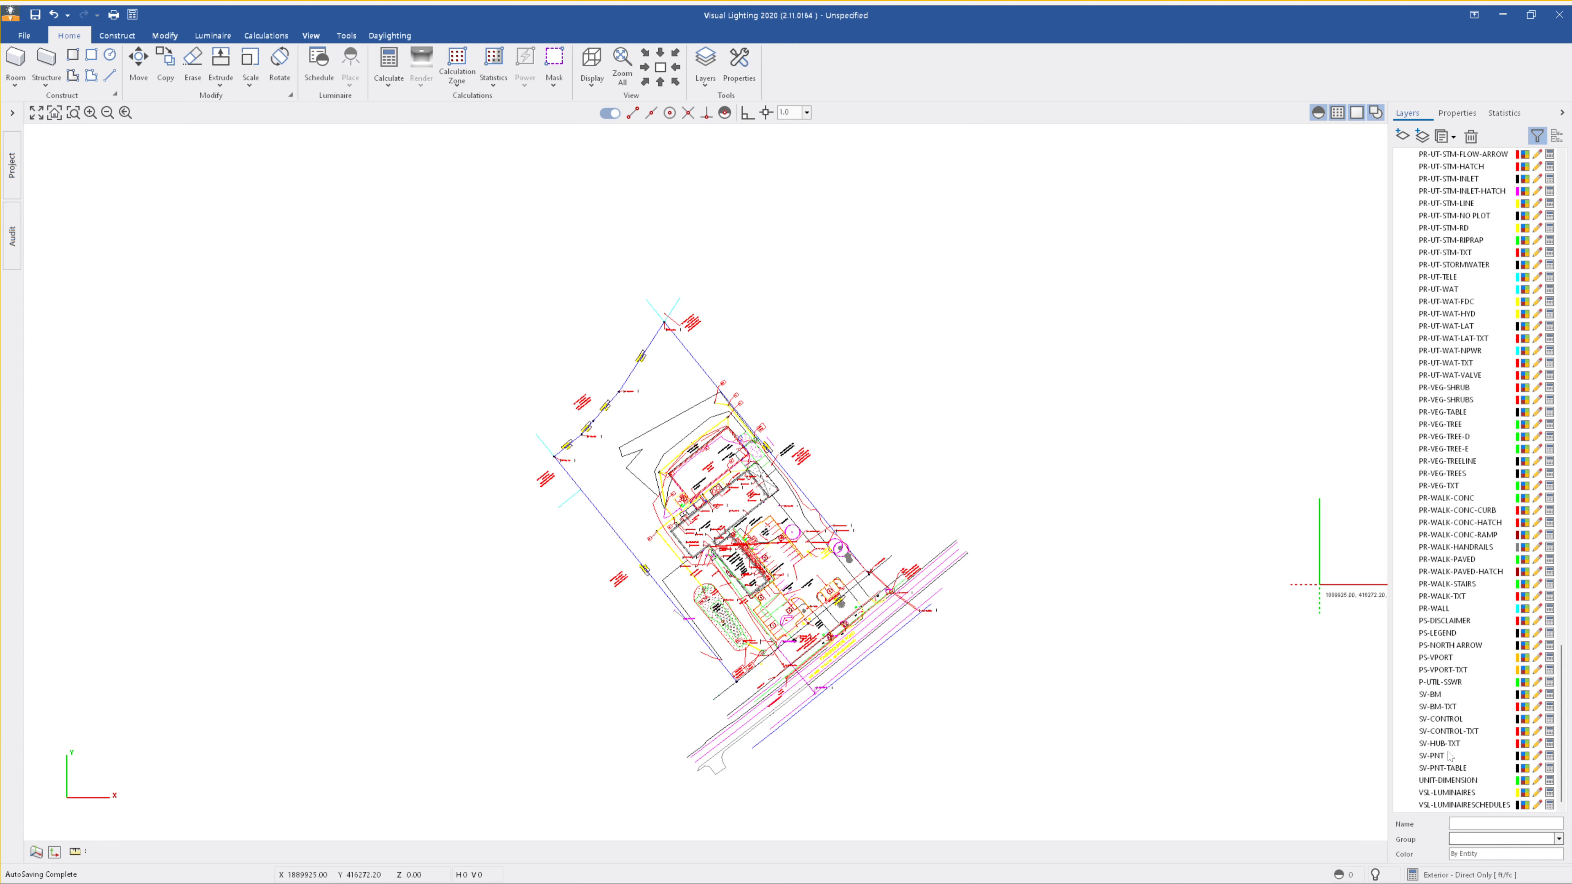
Step: Examine the remaining site plan around the buildings, parking areas, stormwater basin and dumpster location
scroll(796, 596, "up", 4)
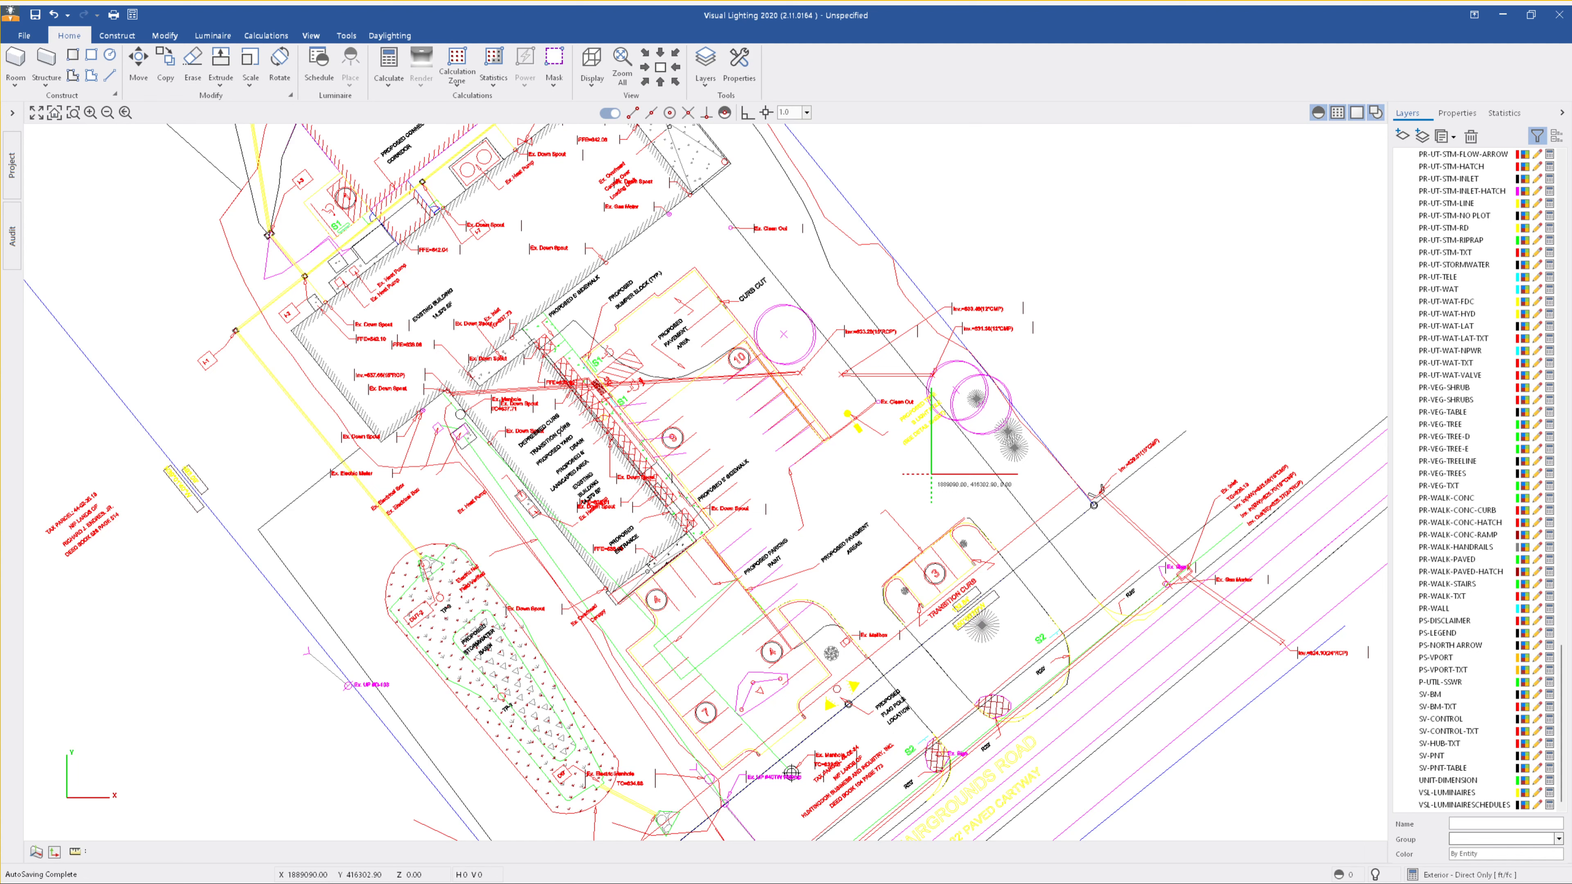
middle_click_drag(787, 367, 1083, 388)
scroll(1083, 387, "up", 1)
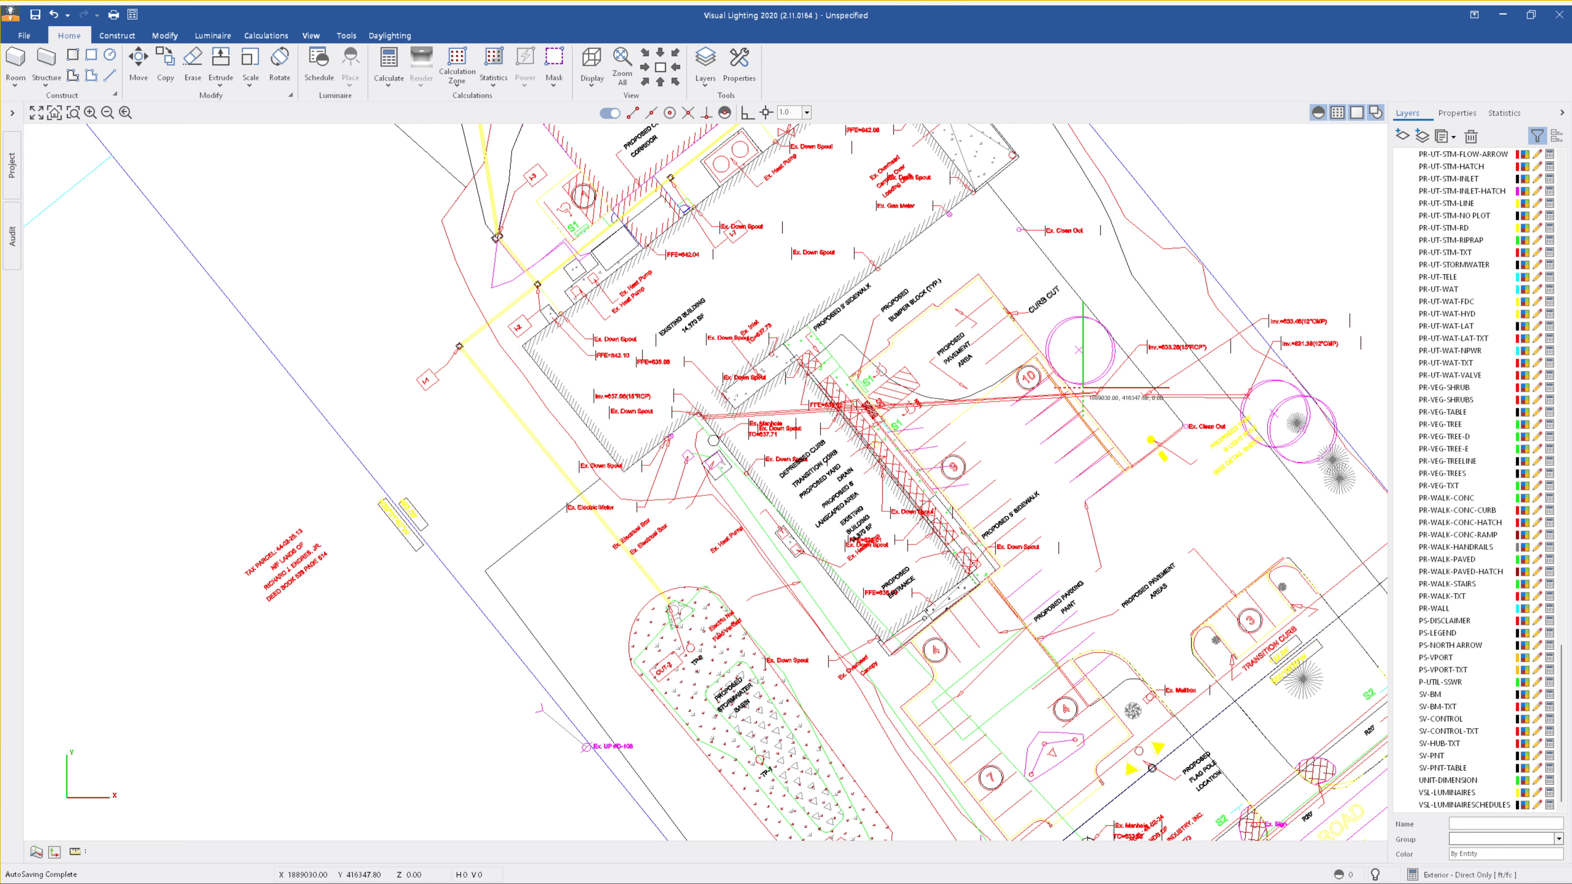
middle_click_drag(1220, 595, 960, 488)
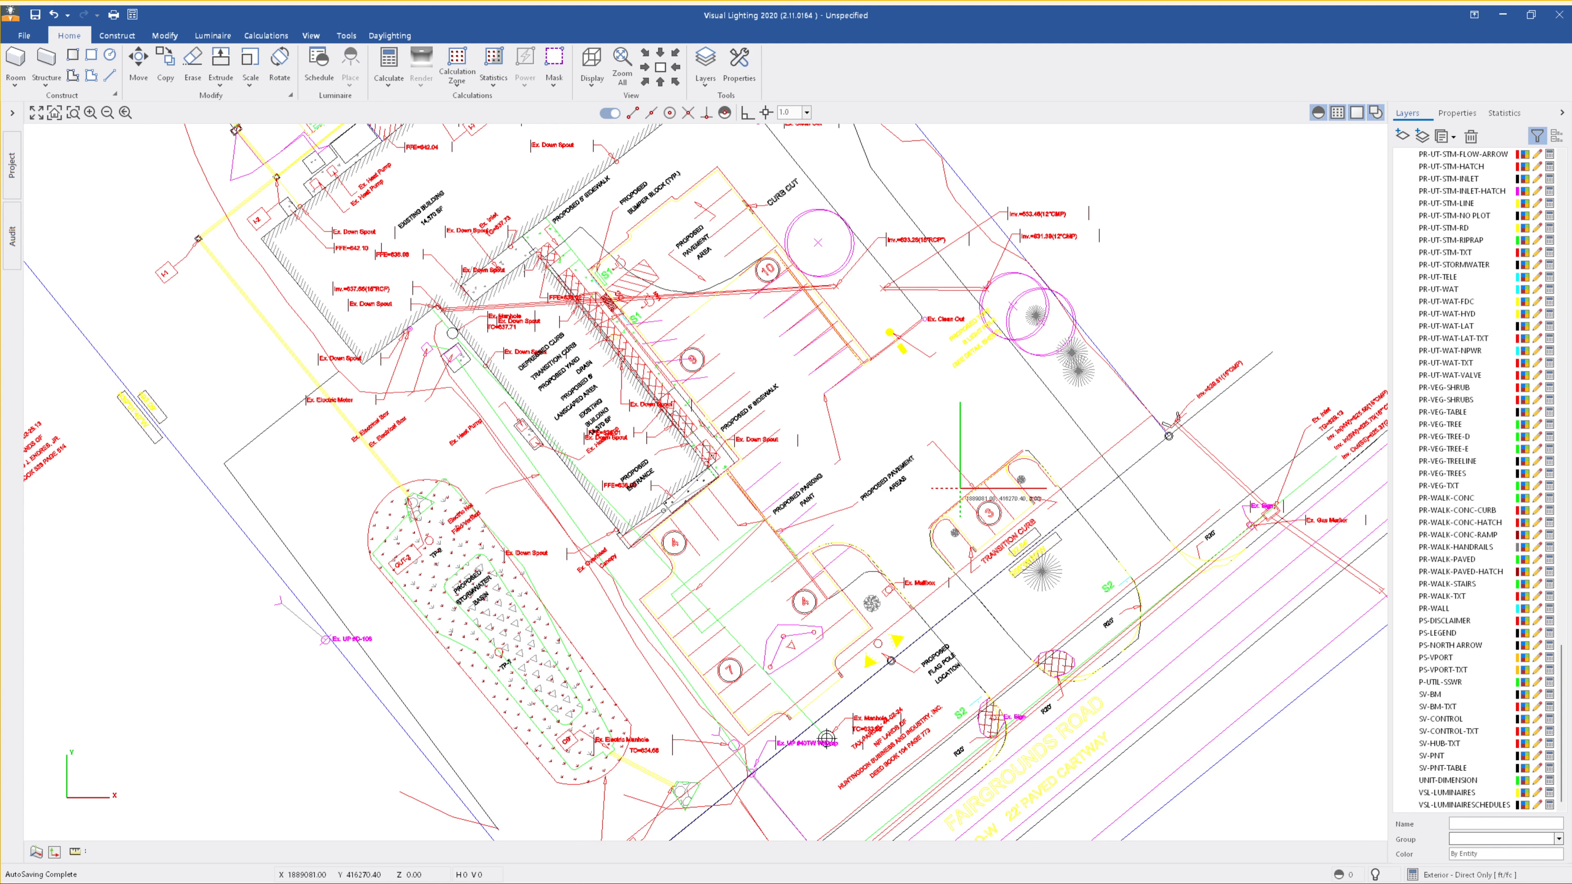
scroll(558, 389, "up", 1)
middle_click_drag(559, 389, 663, 505)
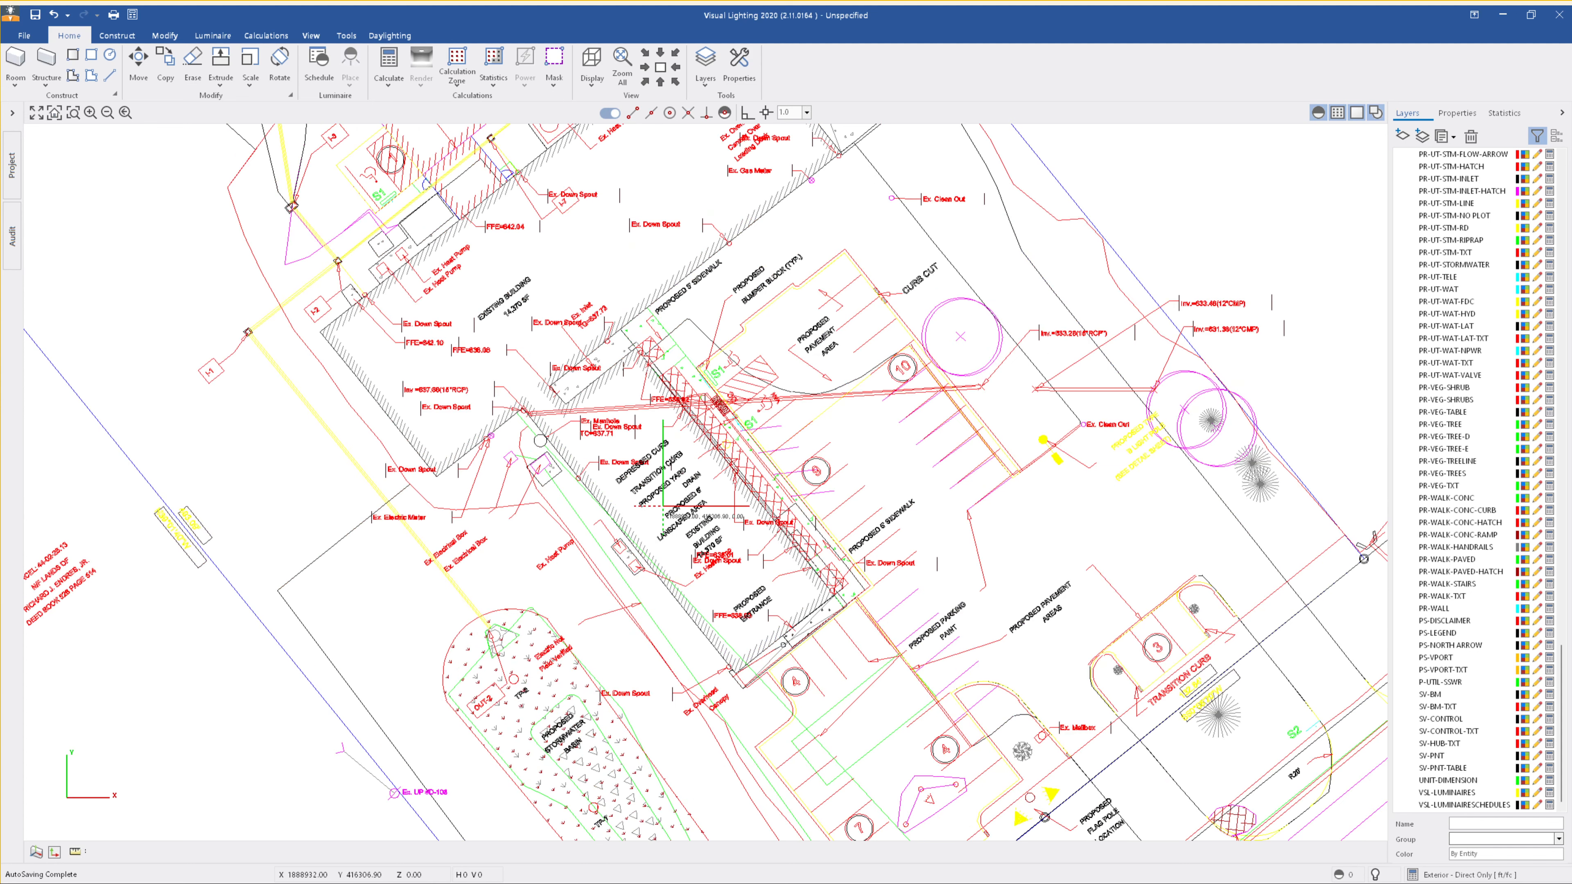
scroll(663, 505, "up", 5)
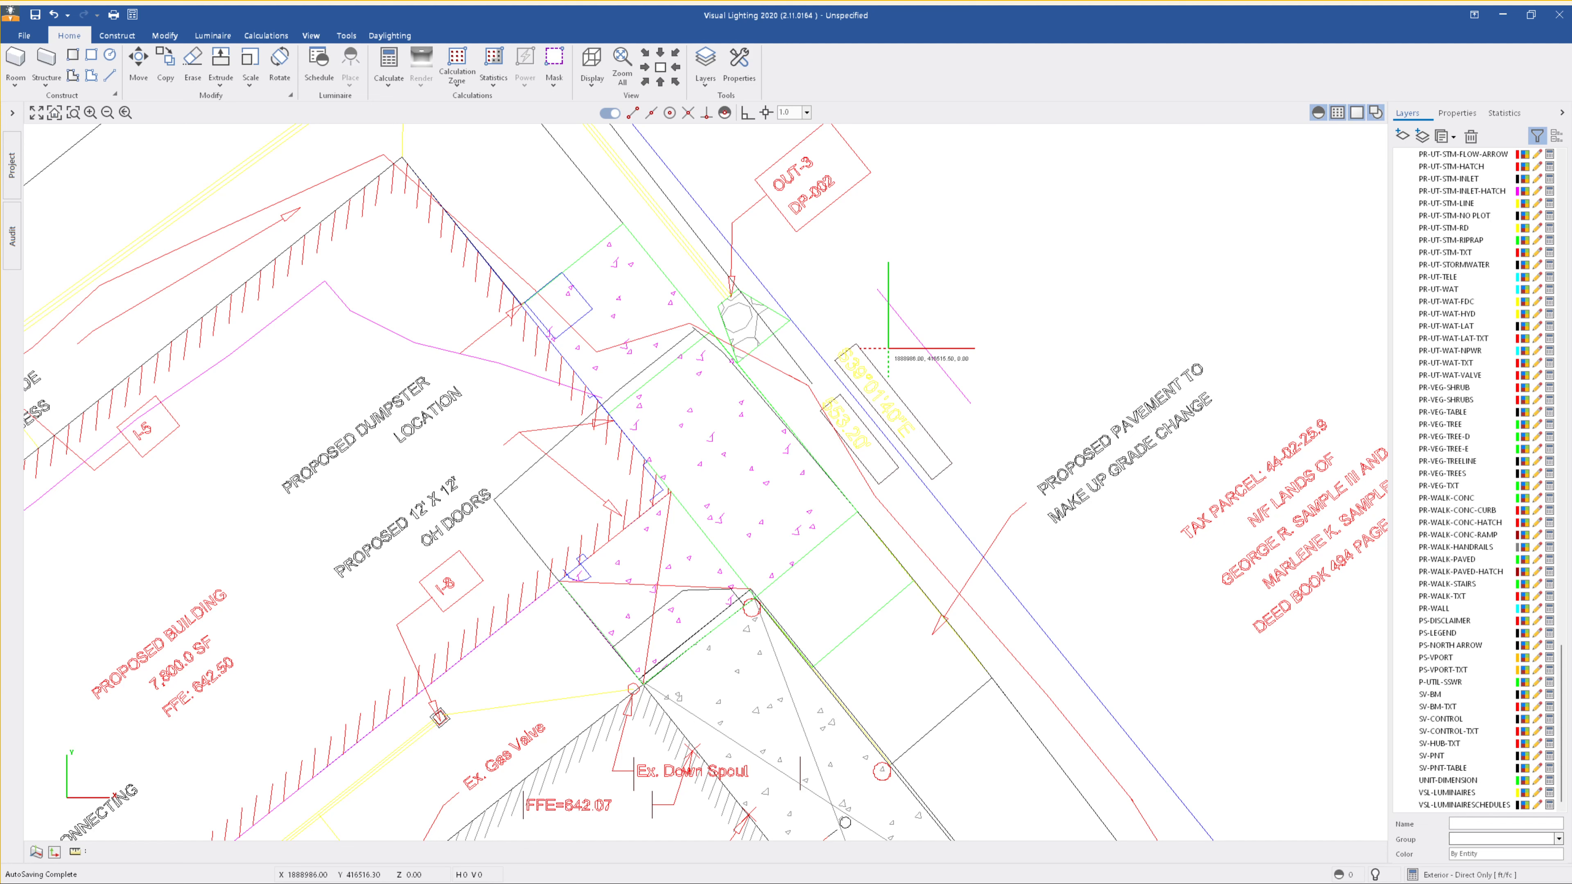
scroll(888, 349, "down", 5)
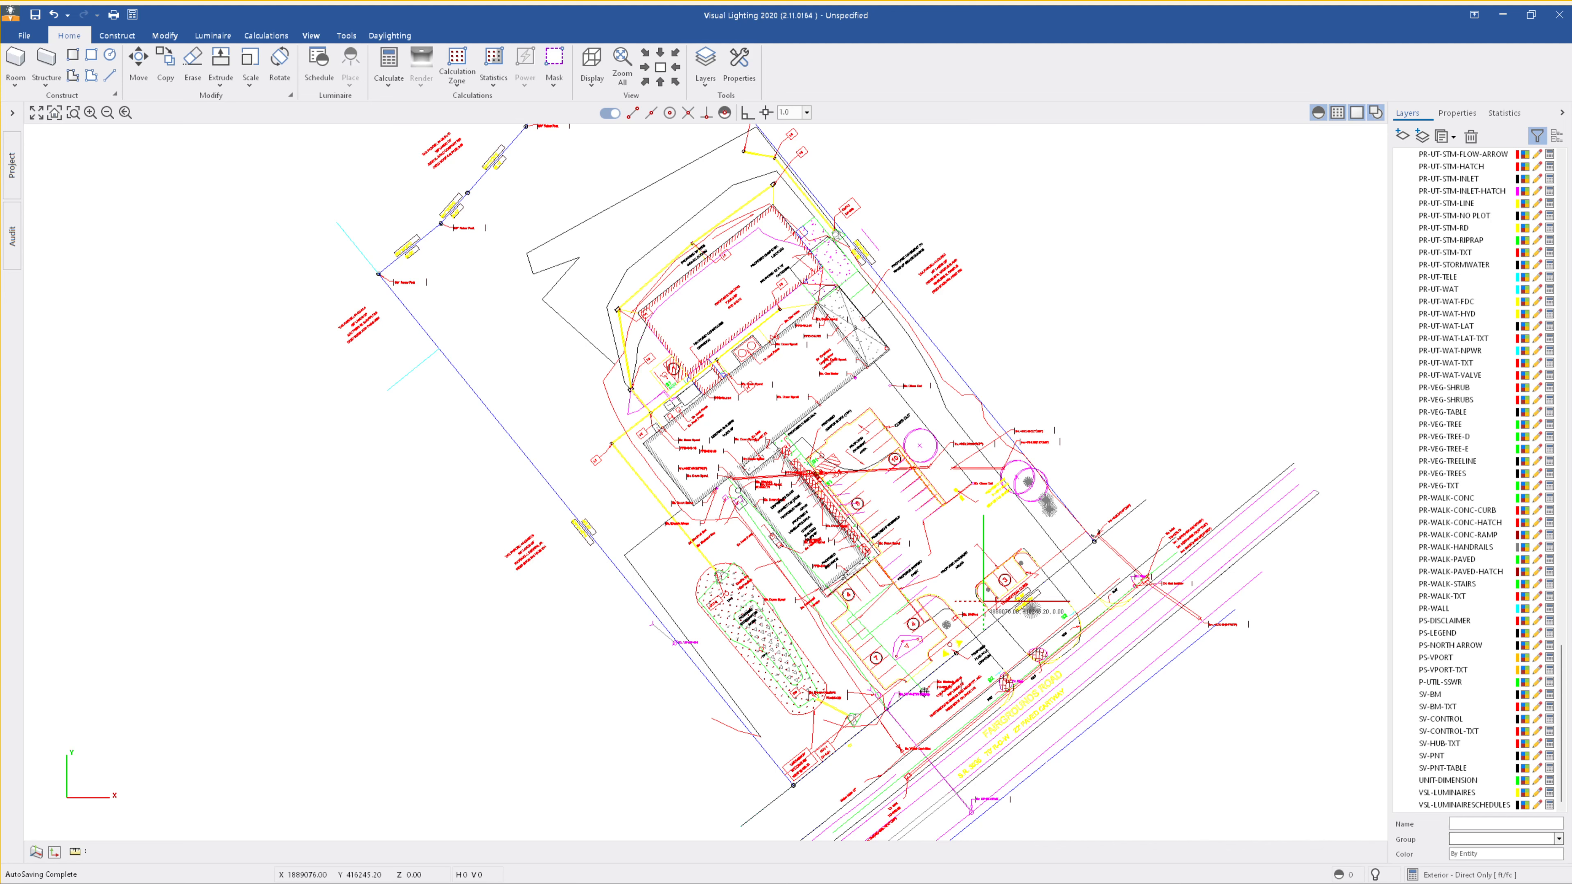
middle_click_drag(887, 548, 873, 696)
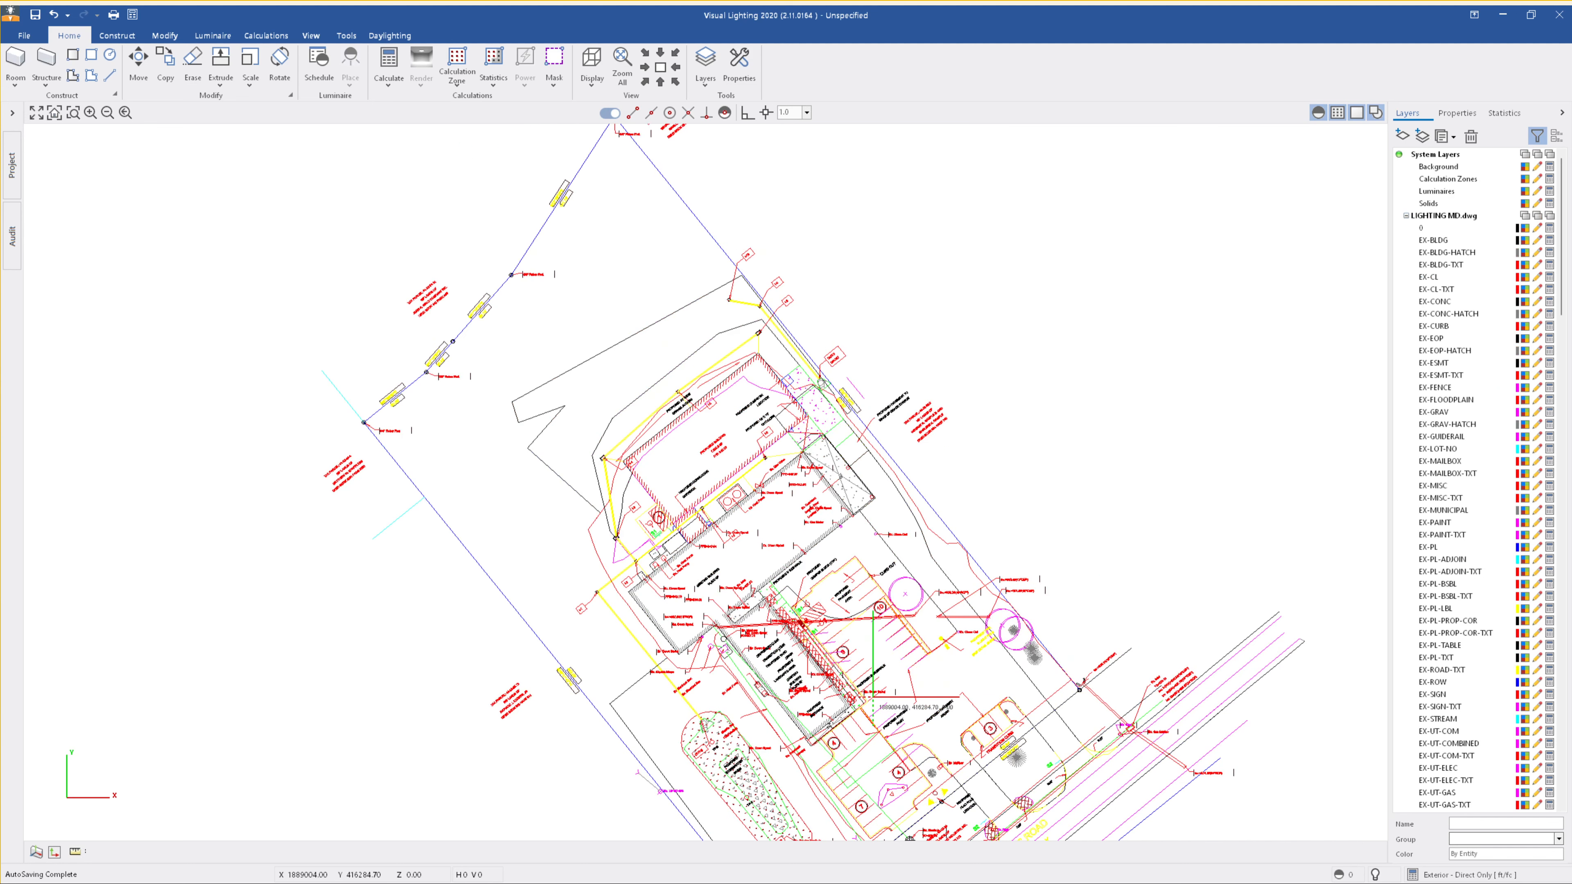
Step: Lock all layers of LIGHTING MD.dwg and turn off object snapping
left_click(1538, 216)
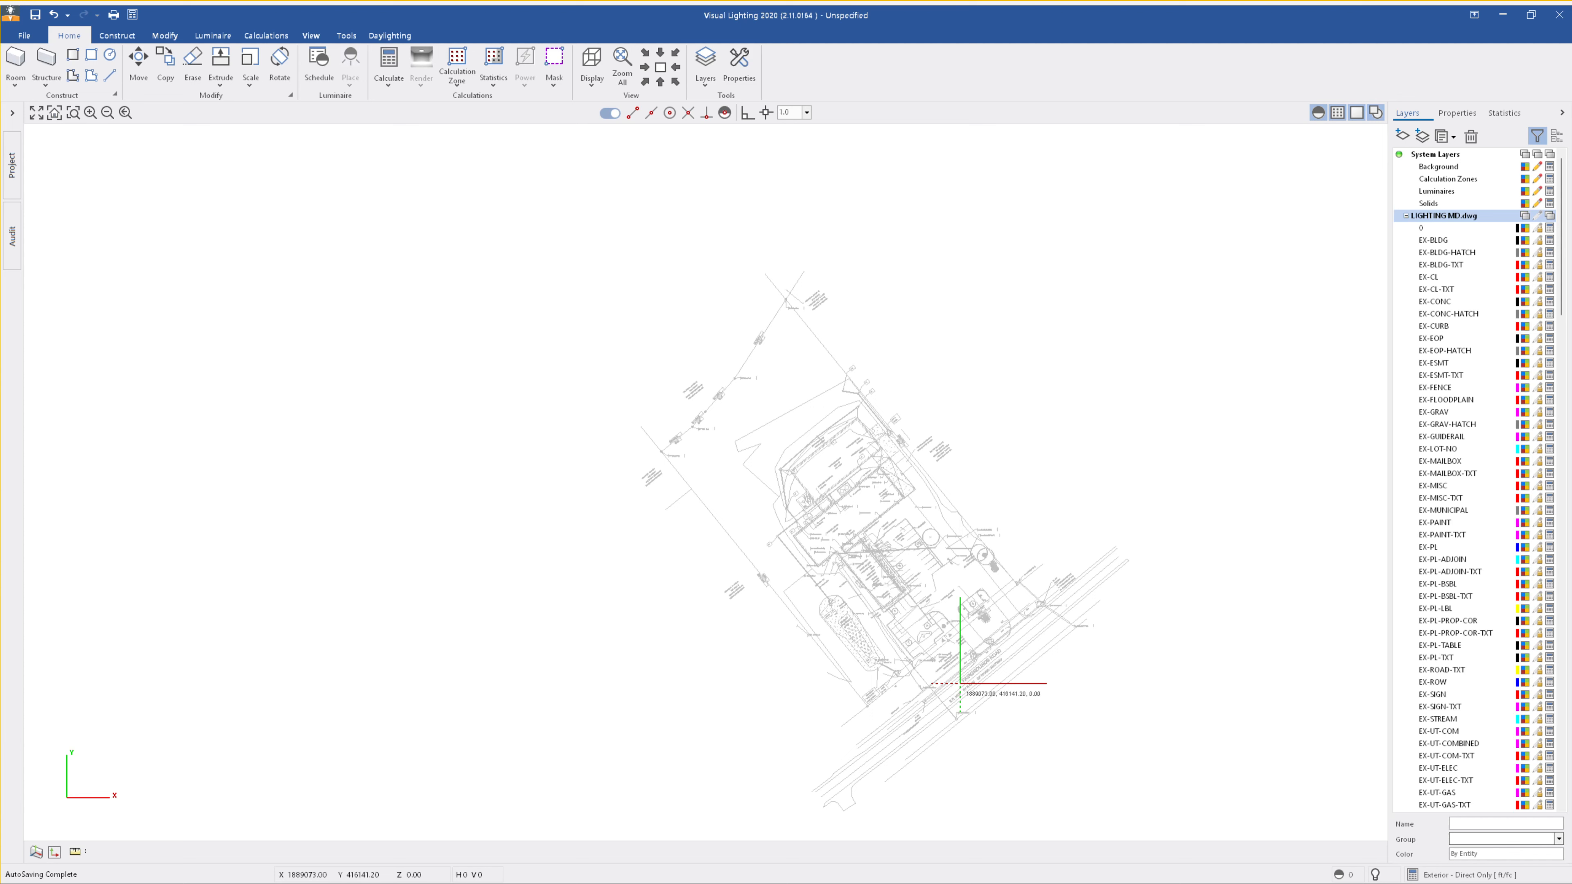
scroll(960, 683, "up", 1)
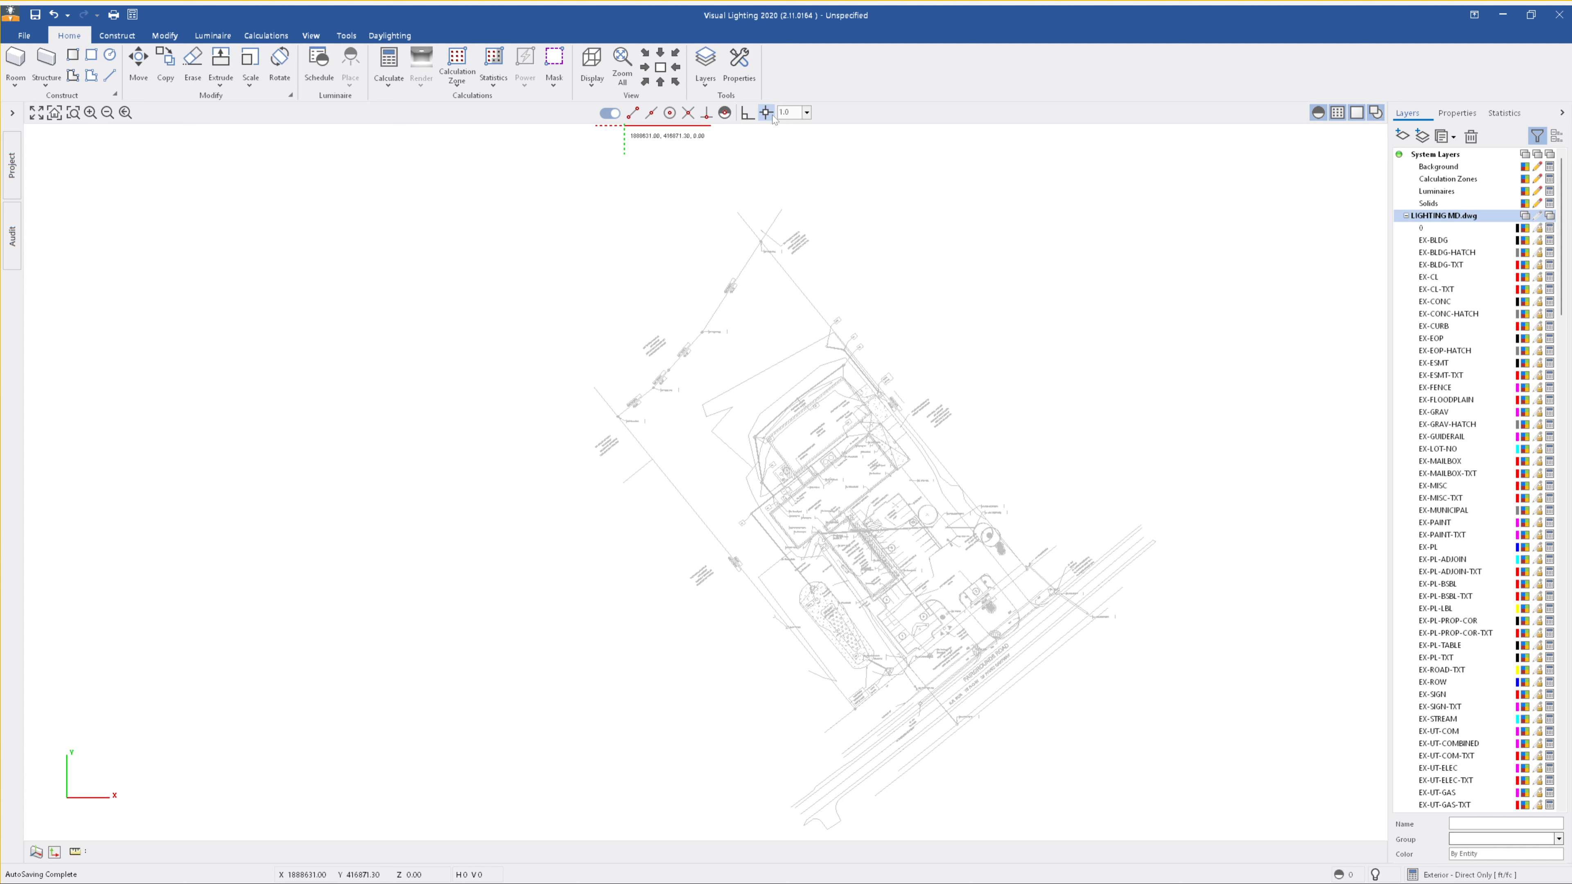
scroll(737, 335, "down", 2)
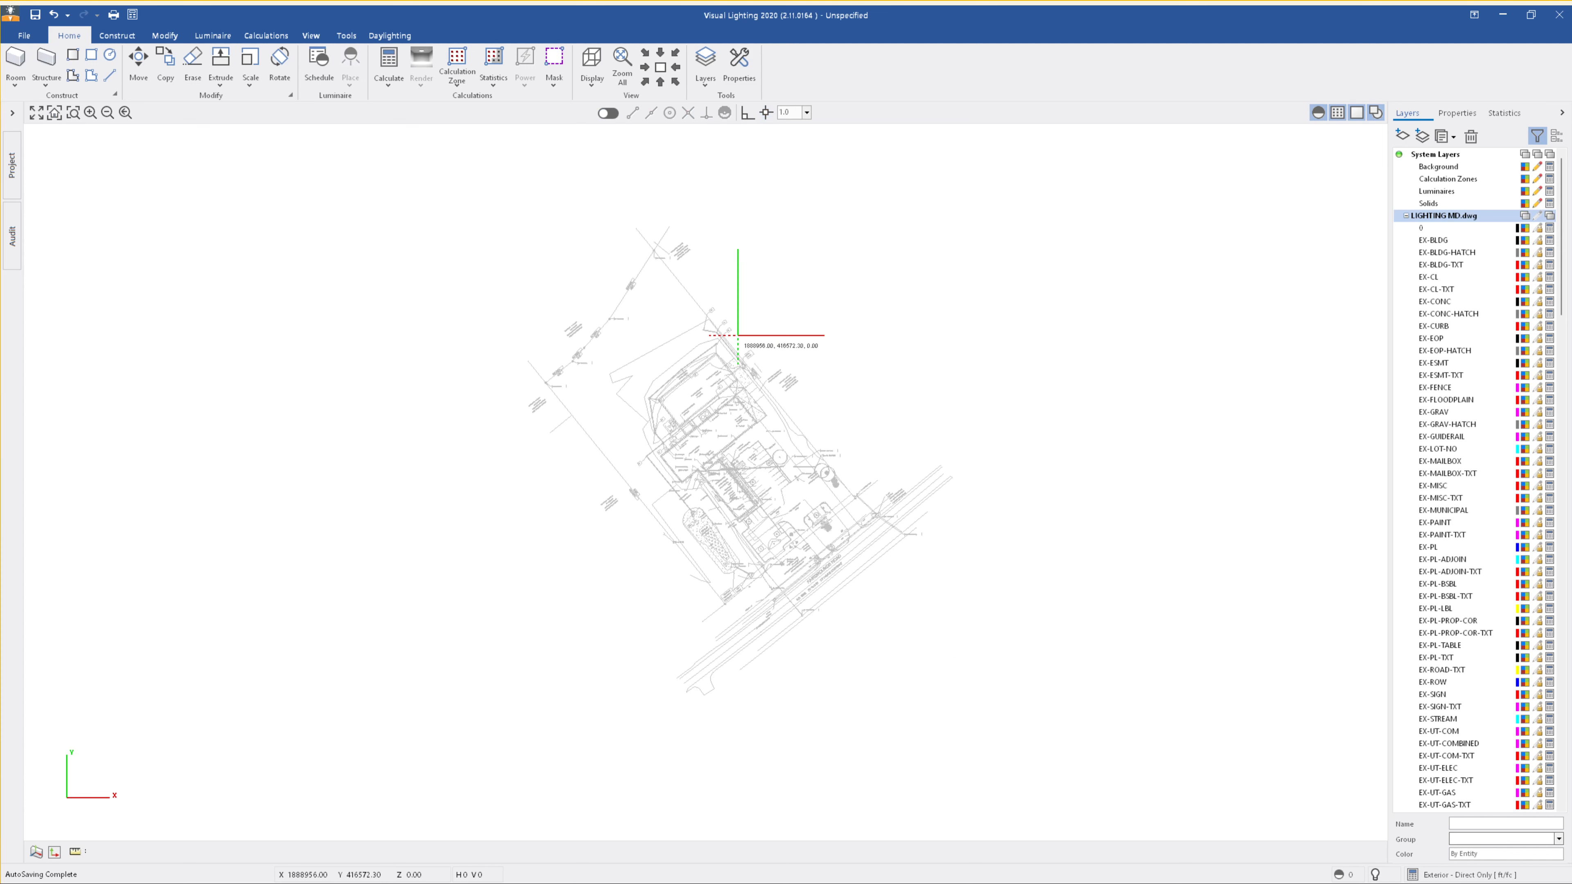
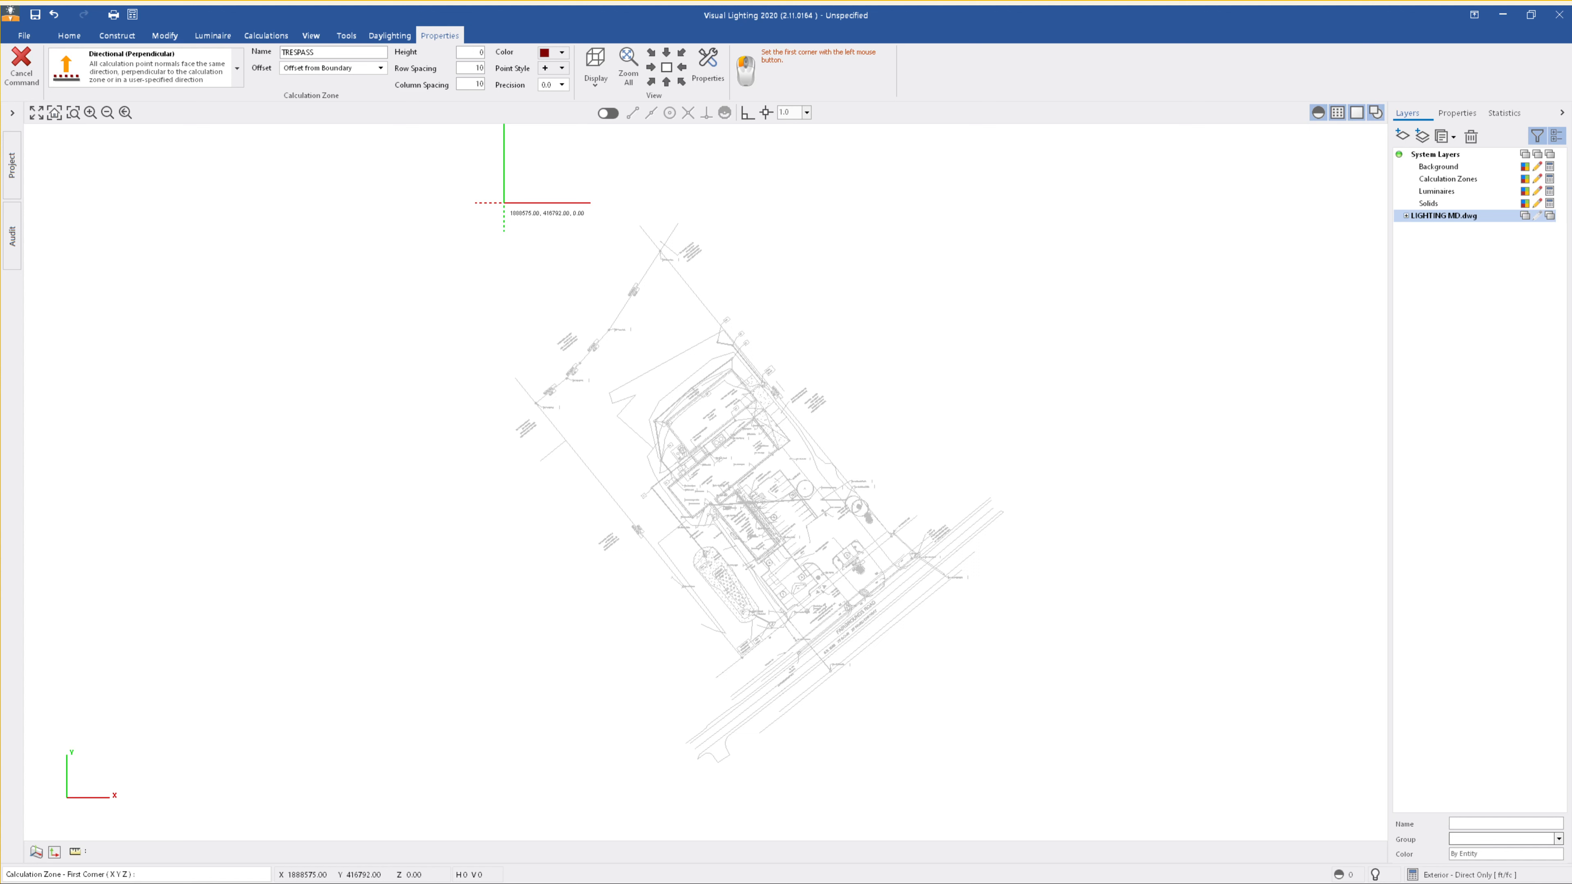
Step: Draw a rectangular TRESPASS calculation zone about 892 by 913 ft around the whole site, at height 0 with 10 ft spacing
left_click(445, 181)
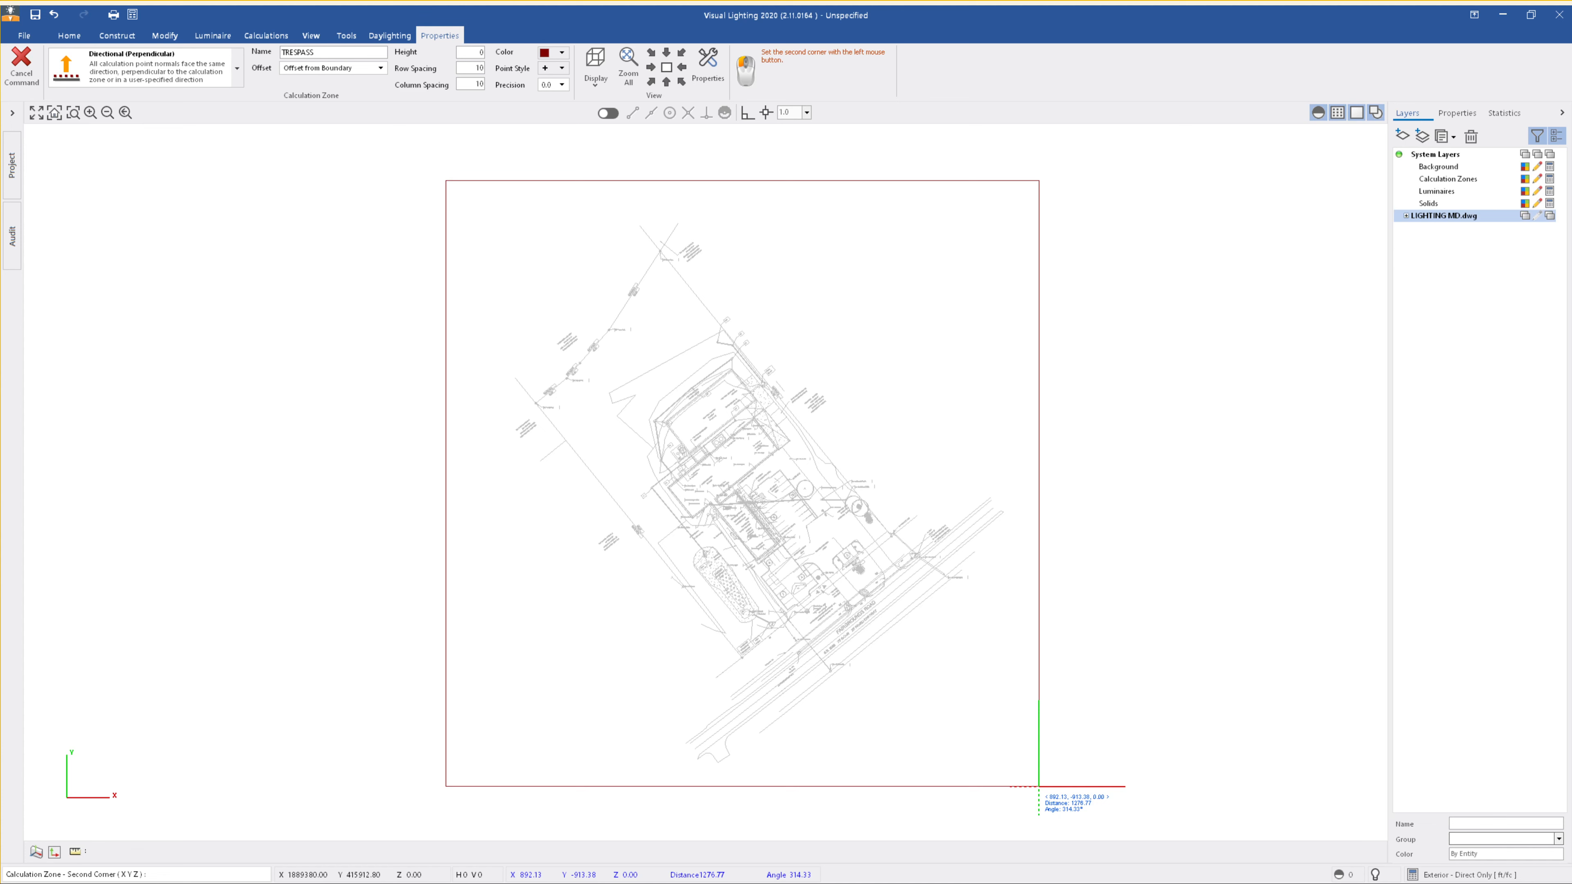
left_click(1038, 786)
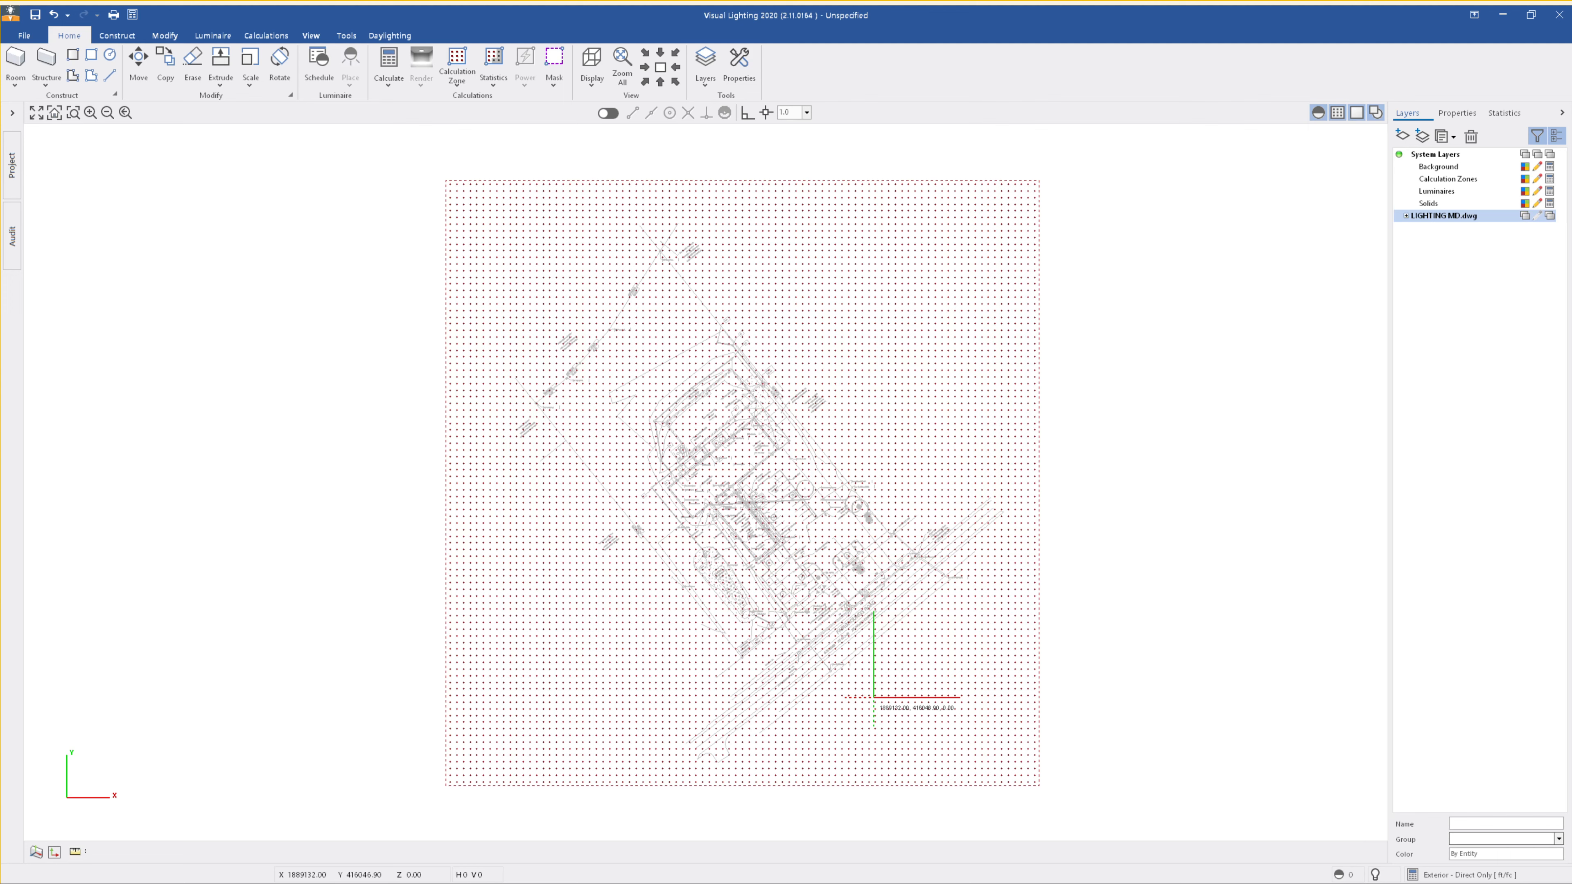
scroll(743, 510, "up", 5)
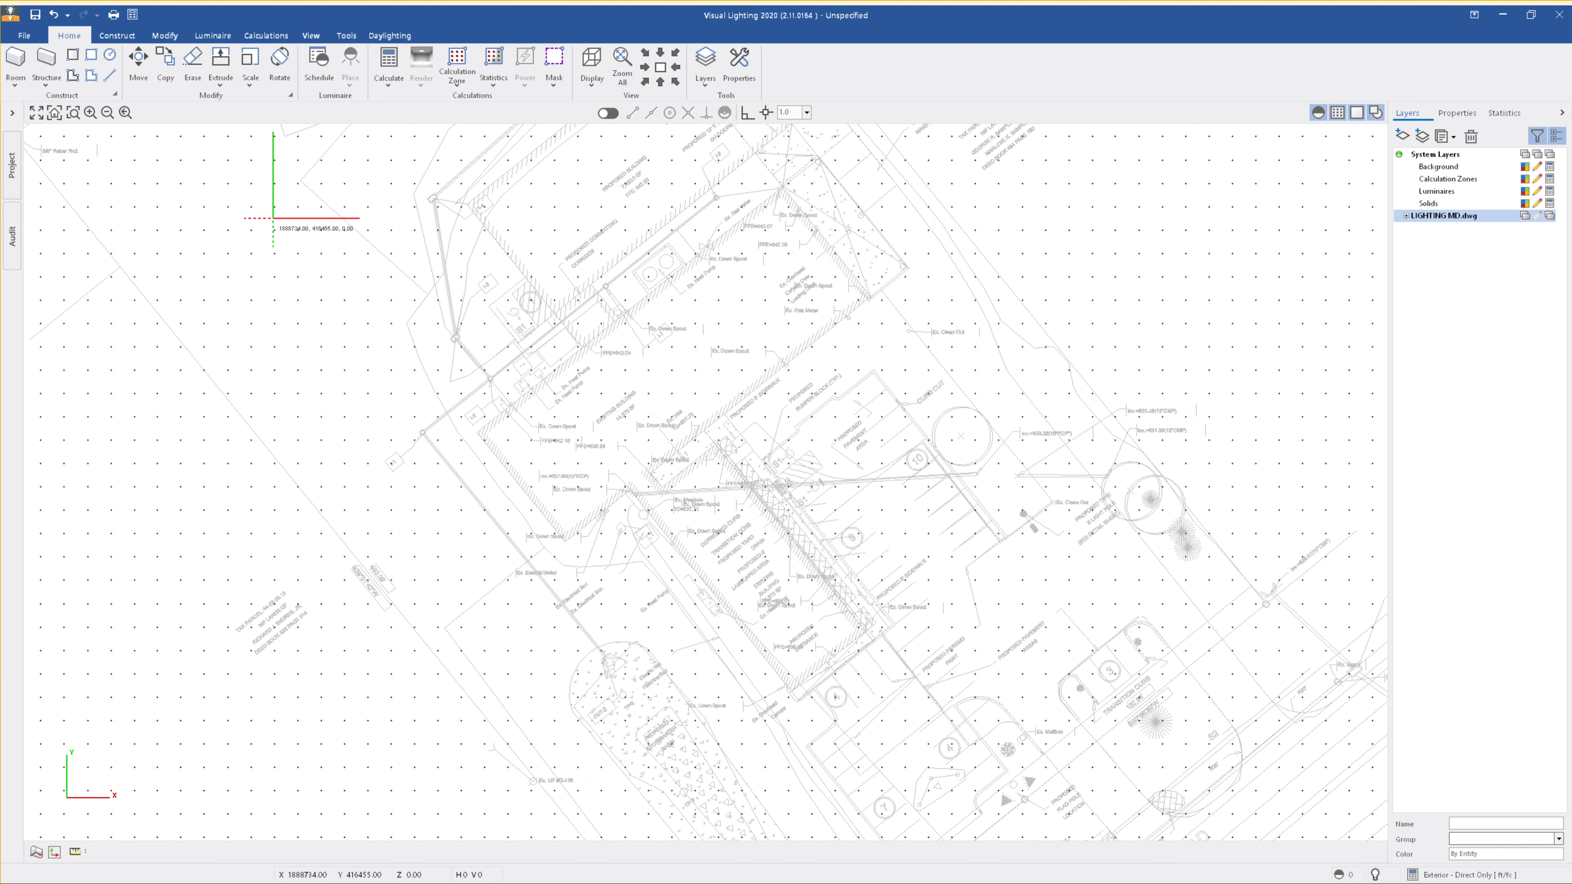
left_click(46, 68)
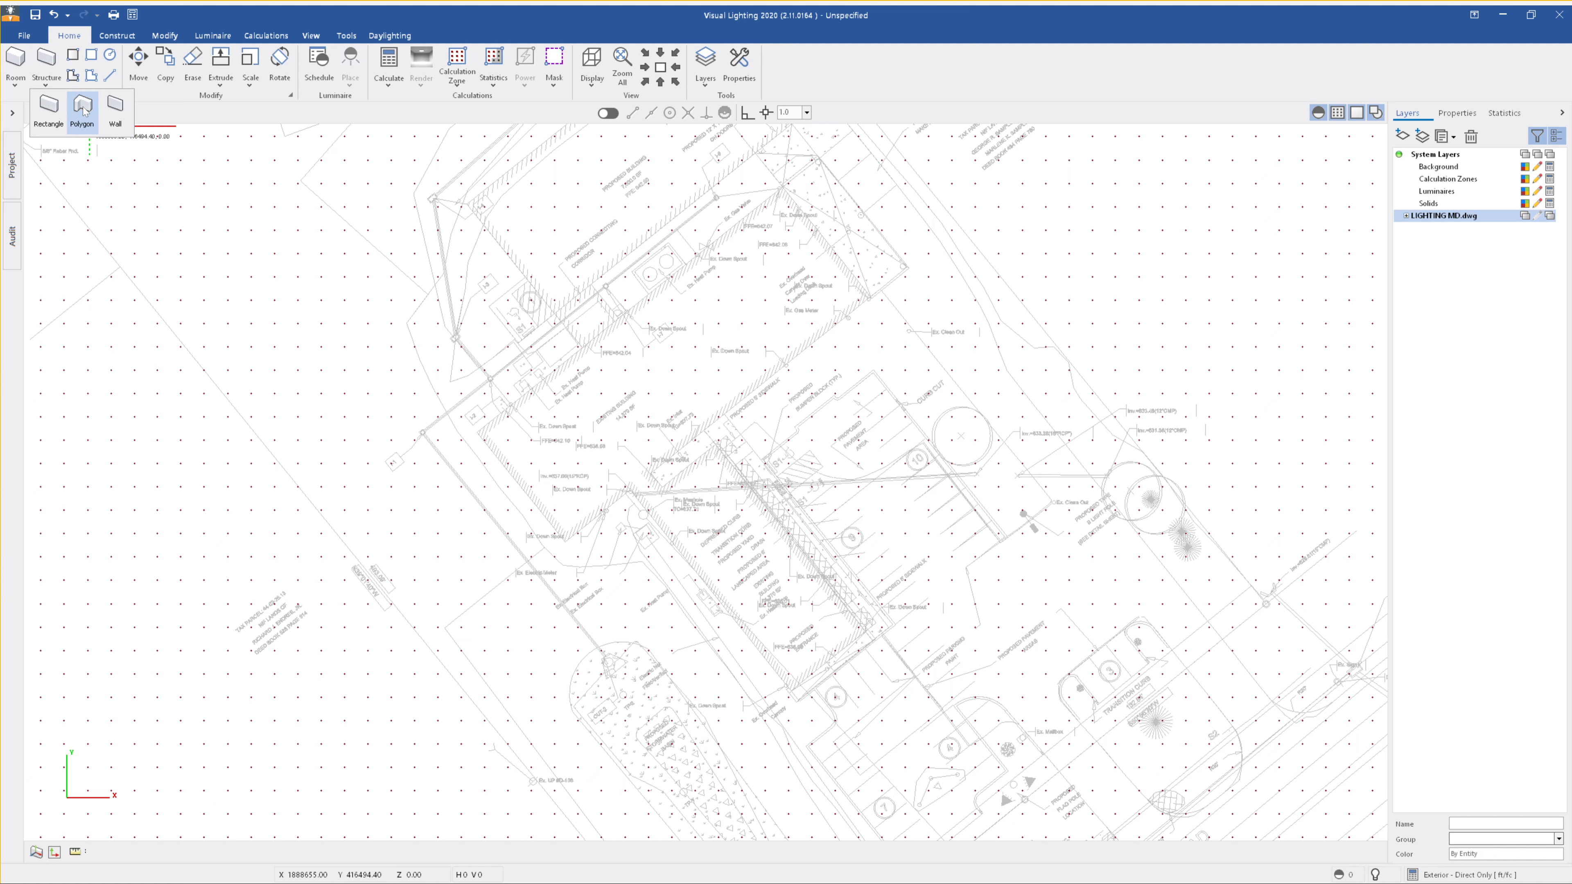
left_click(83, 109)
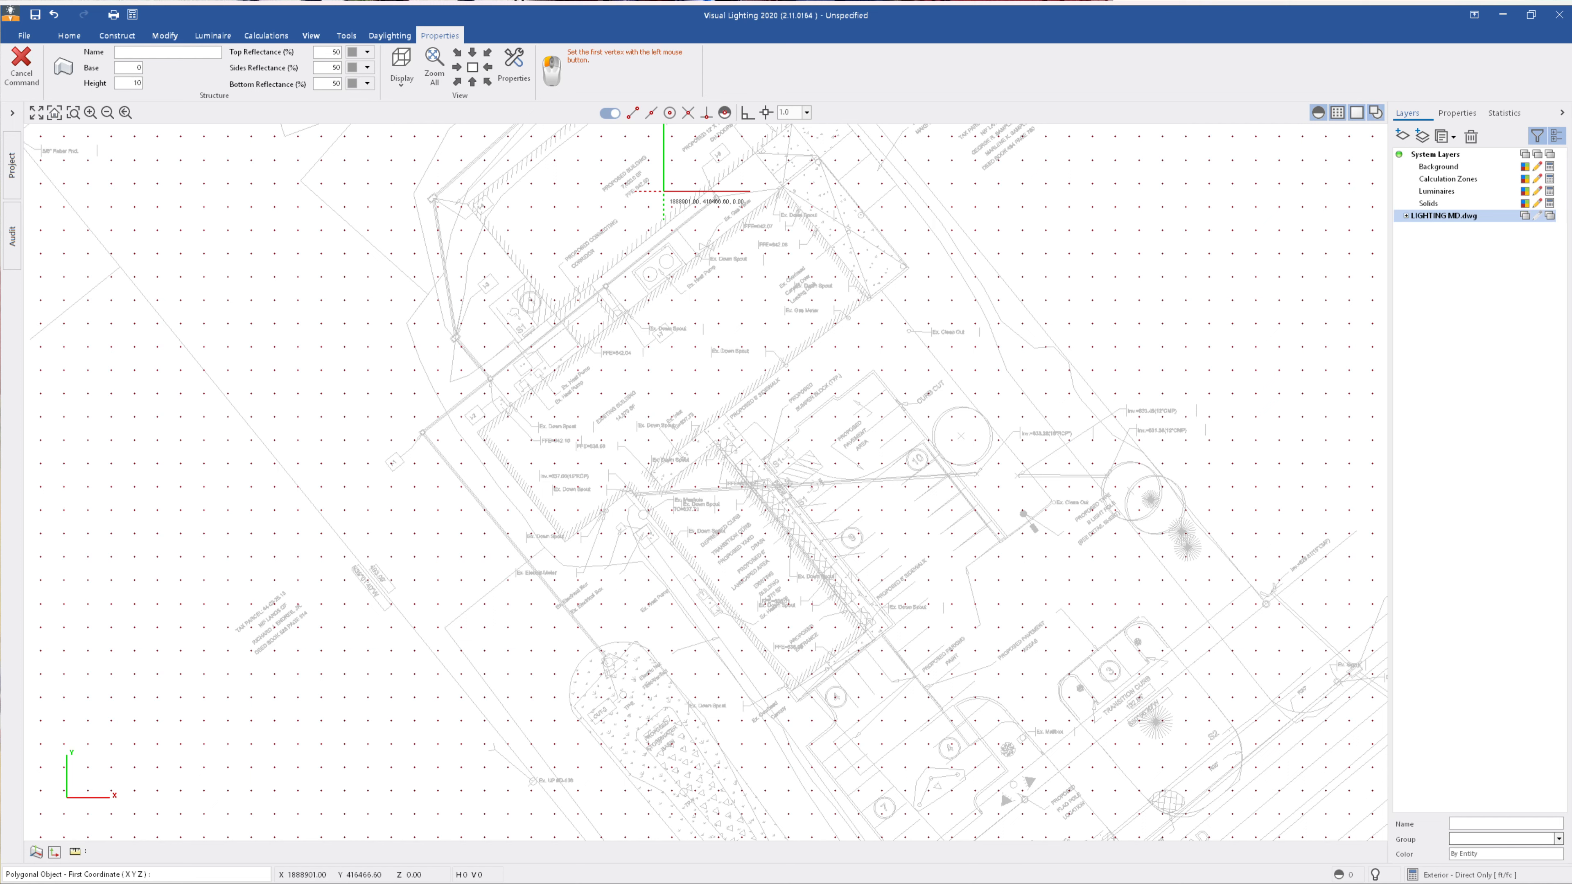
left_click(633, 501)
scroll(528, 592, "up", 2)
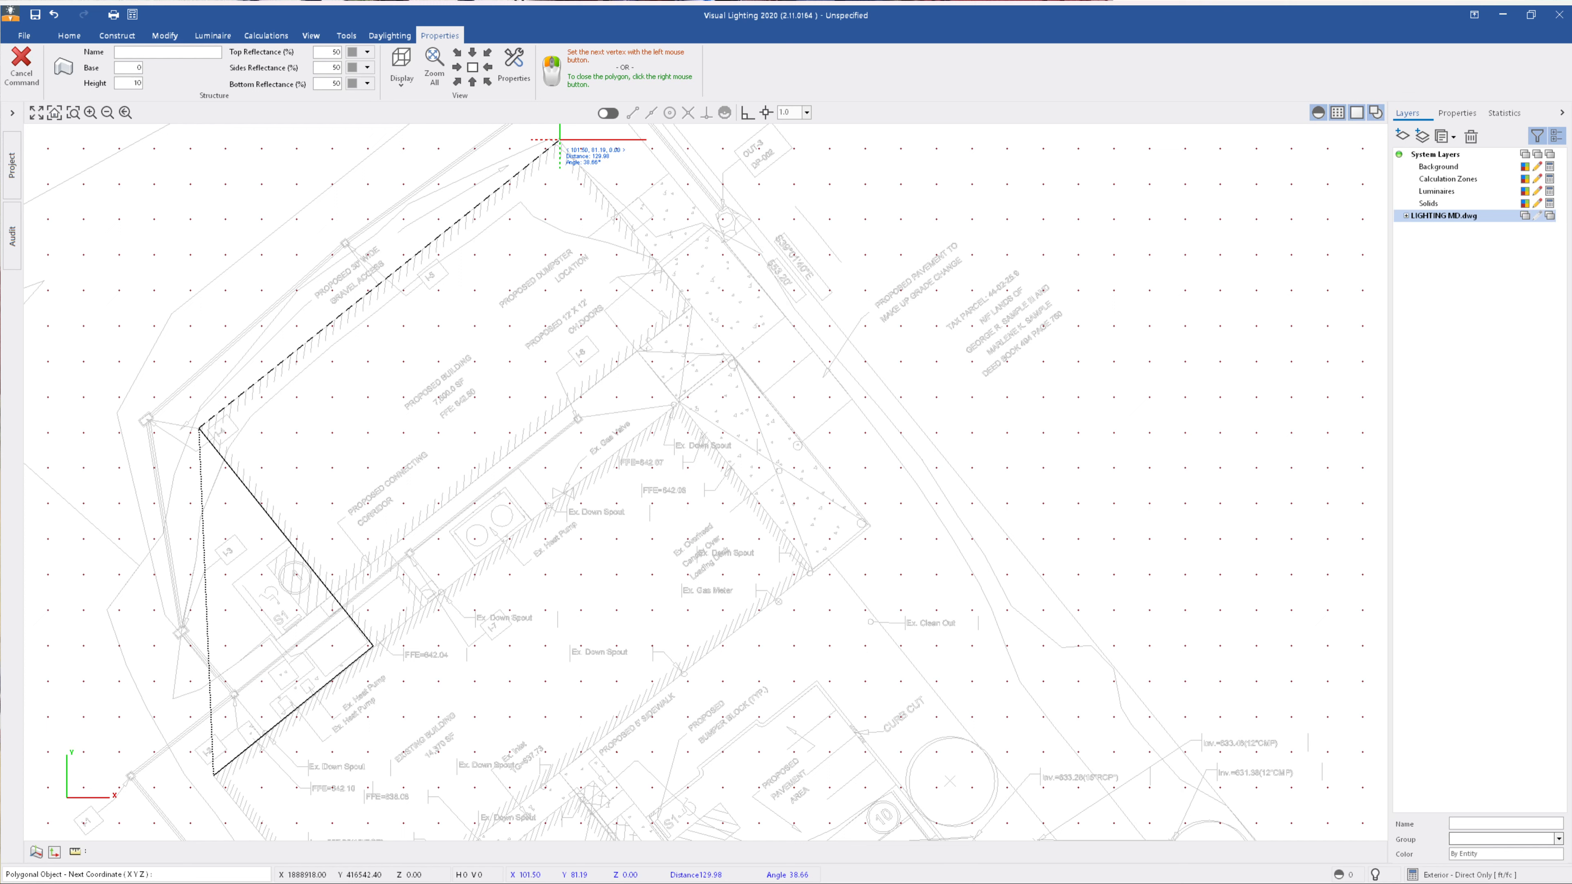
left_click(560, 139)
left_click(693, 305)
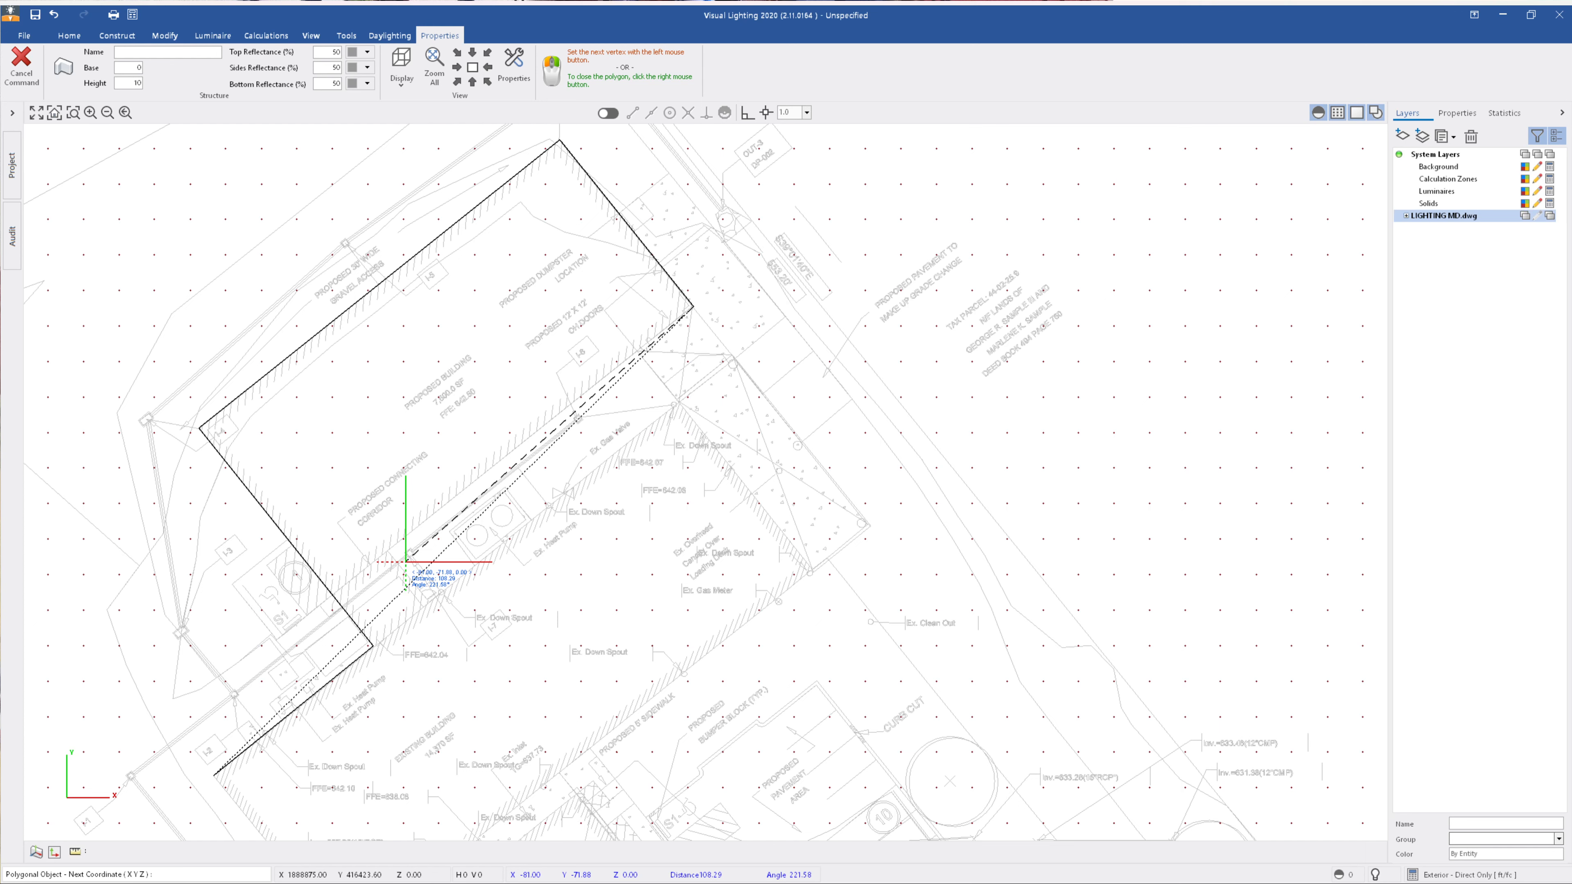
right_click(406, 561)
Step: Trace the connected buildings as one polygonal structure with base 0 and height 30, and mask the calculation points on its surface
scroll(628, 454, "down", 2)
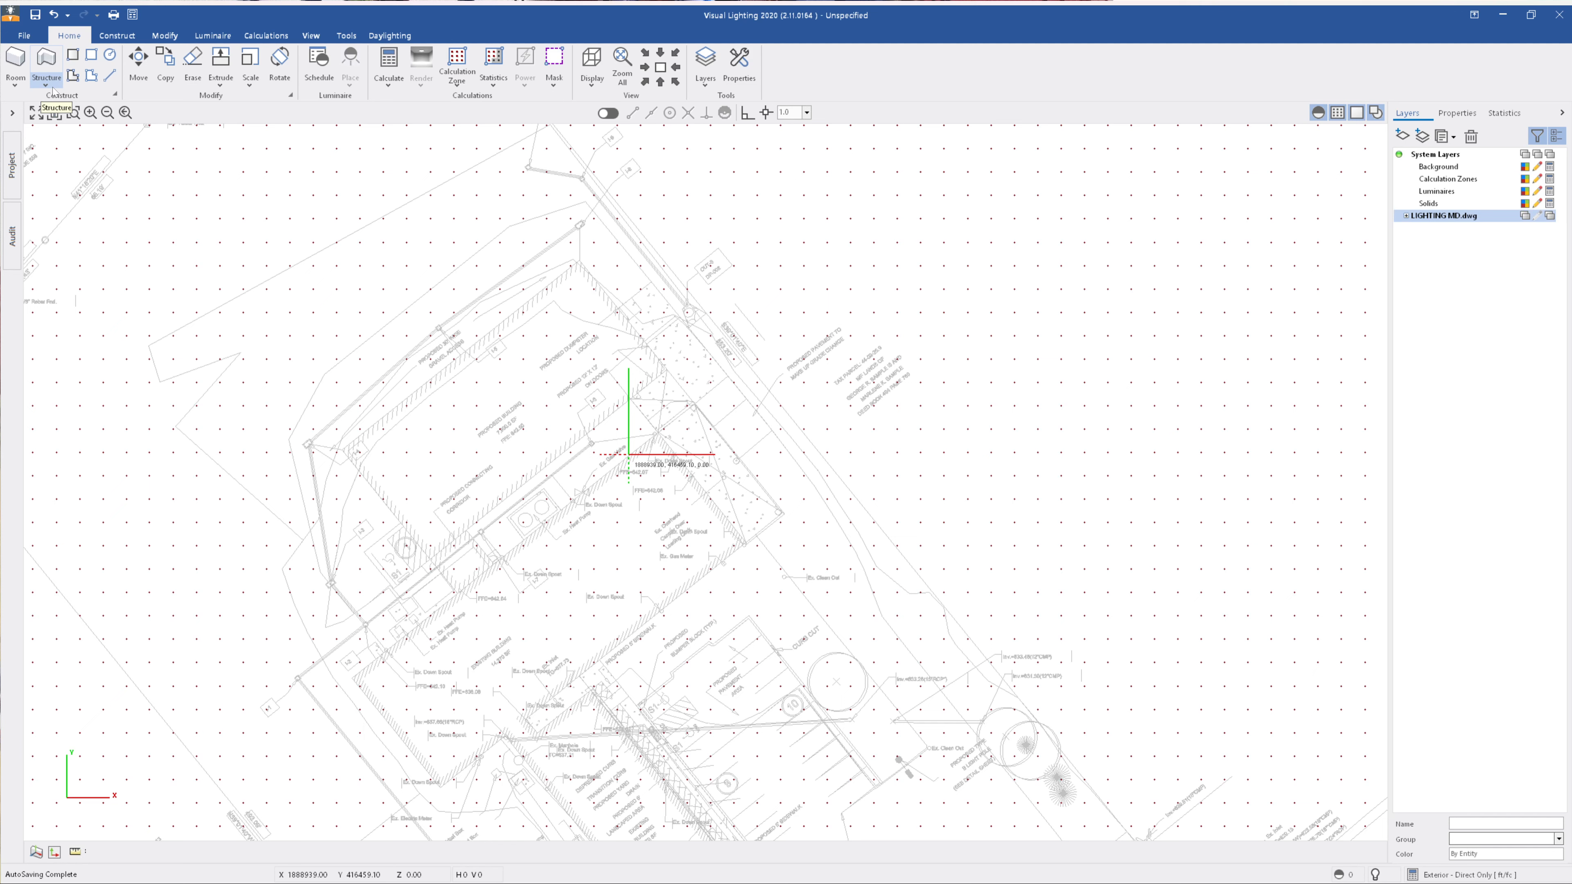
left_click(46, 68)
scroll(303, 640, "up", 4)
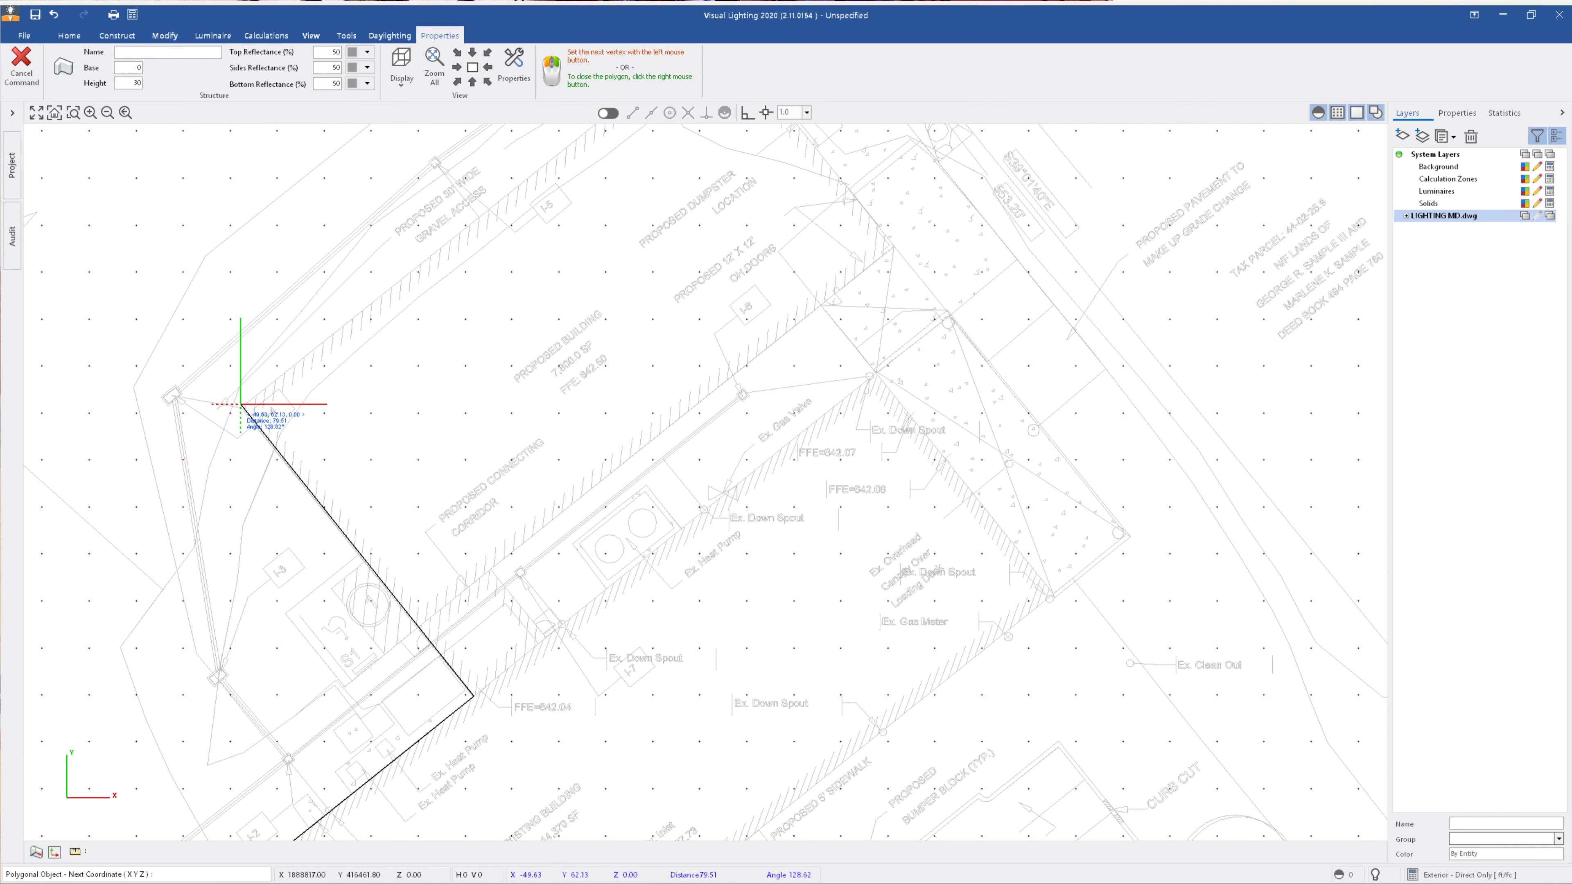
left_click(240, 404)
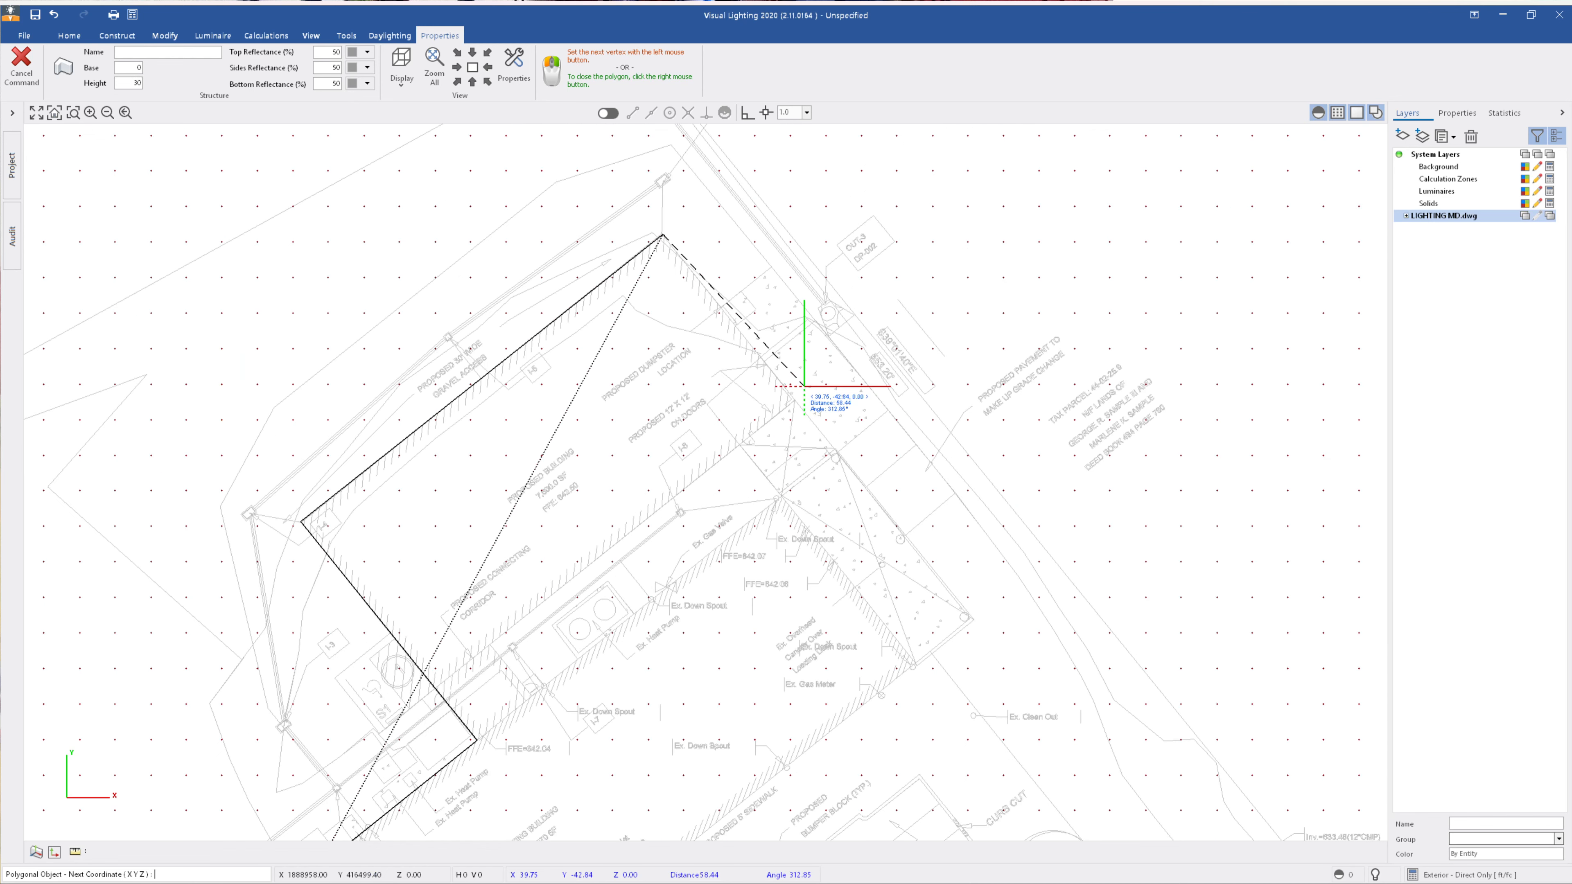
left_click(793, 399)
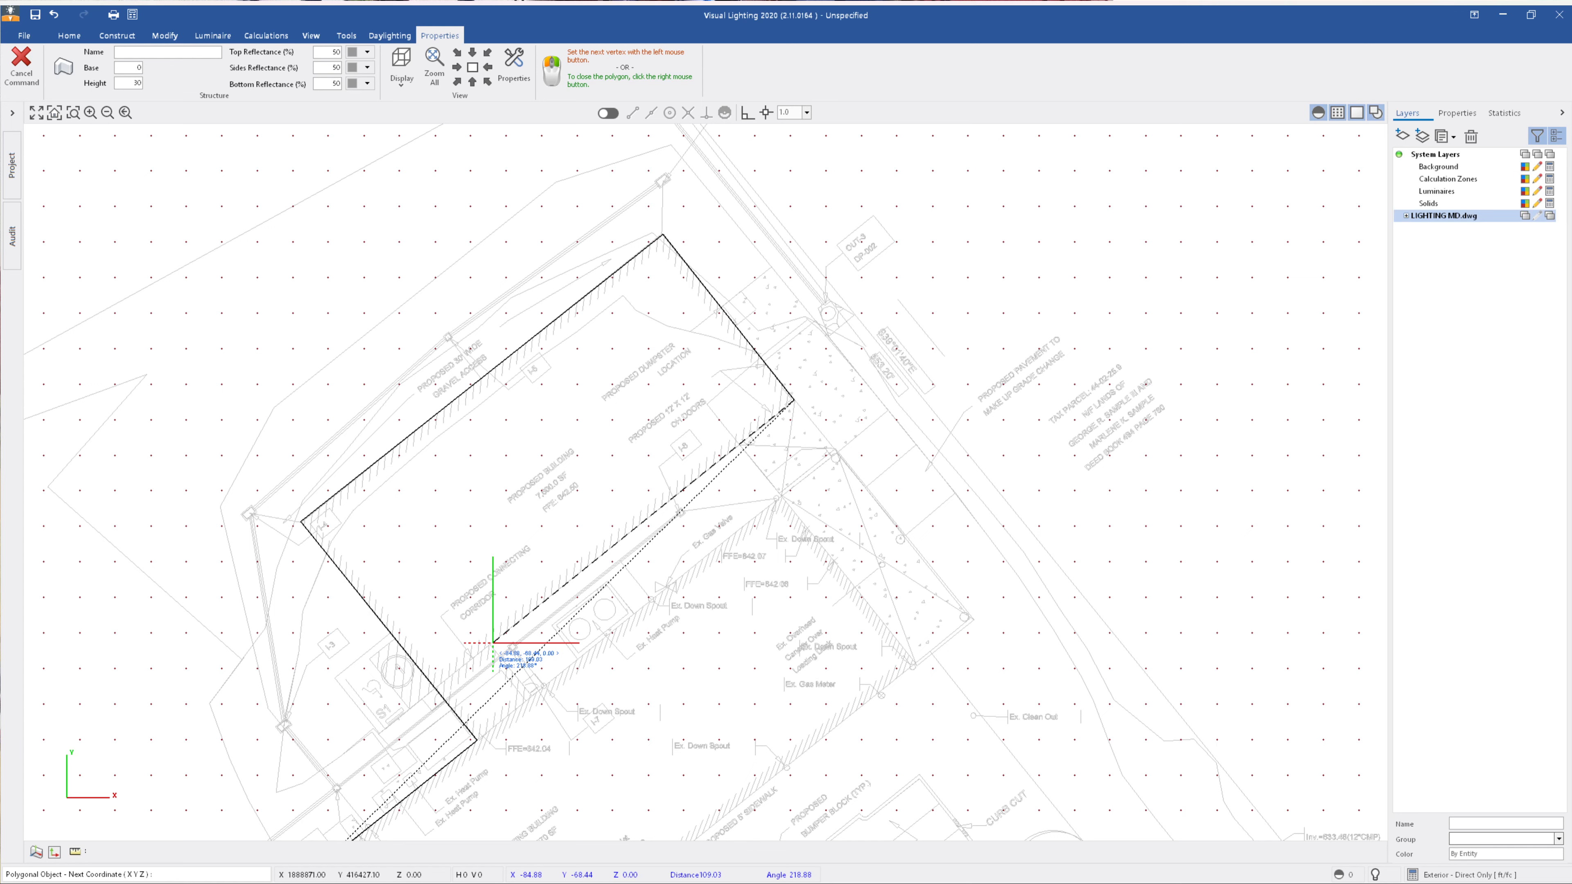
scroll(493, 643, "up", 2)
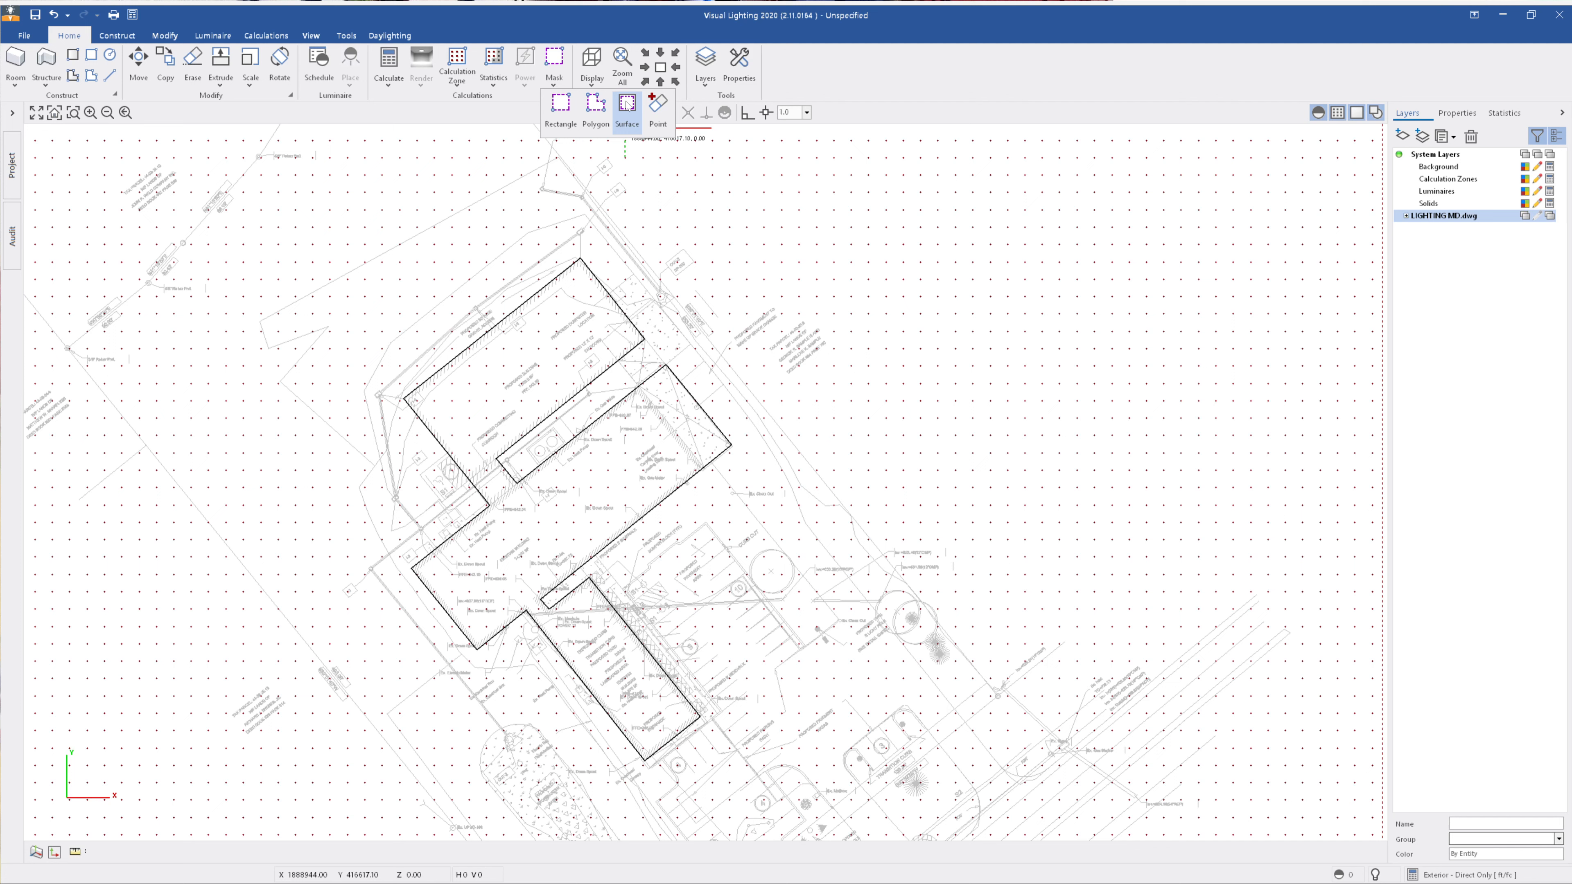
left_click(626, 104)
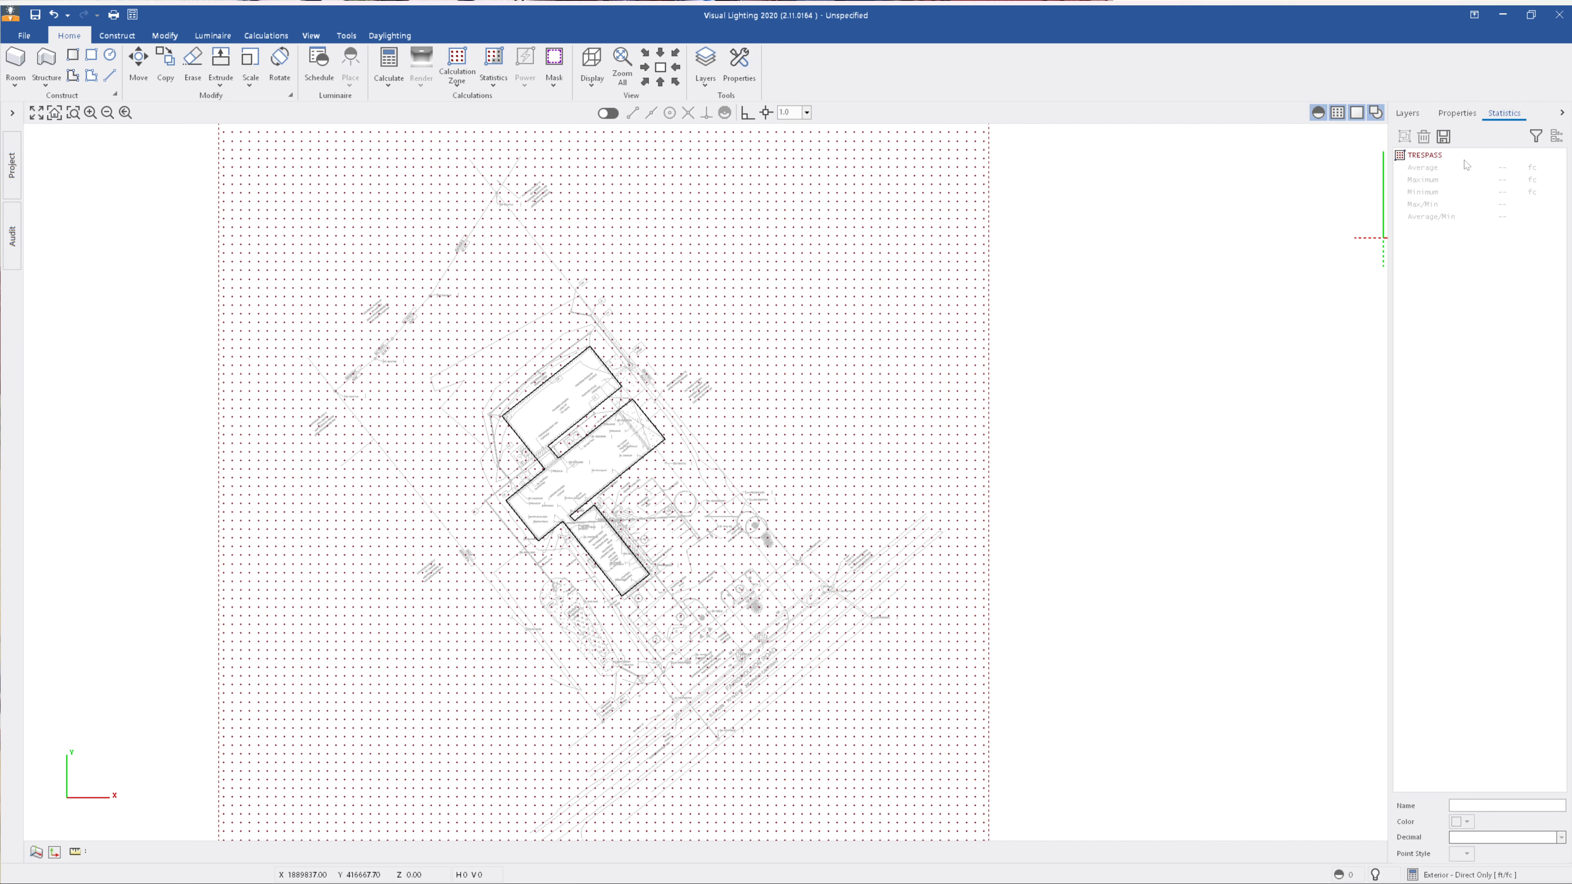
Step: Begin a polygonal statistical zone, tracing the drive edge east of the building, the sidewalk and the stepped curb of the parking area
scroll(718, 623, "up", 3)
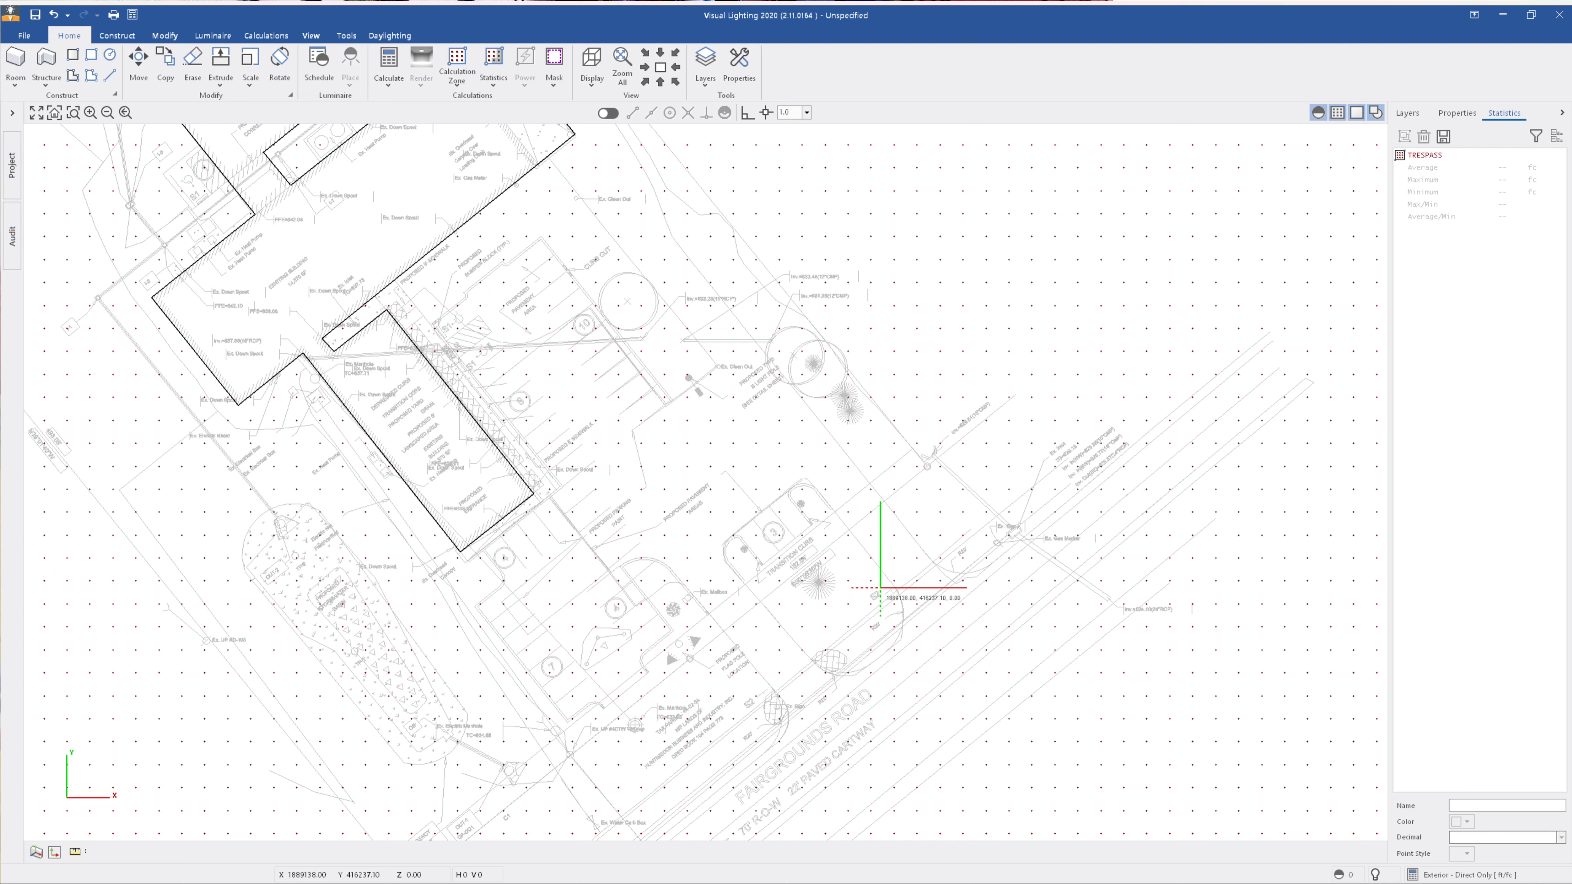
left_click(494, 86)
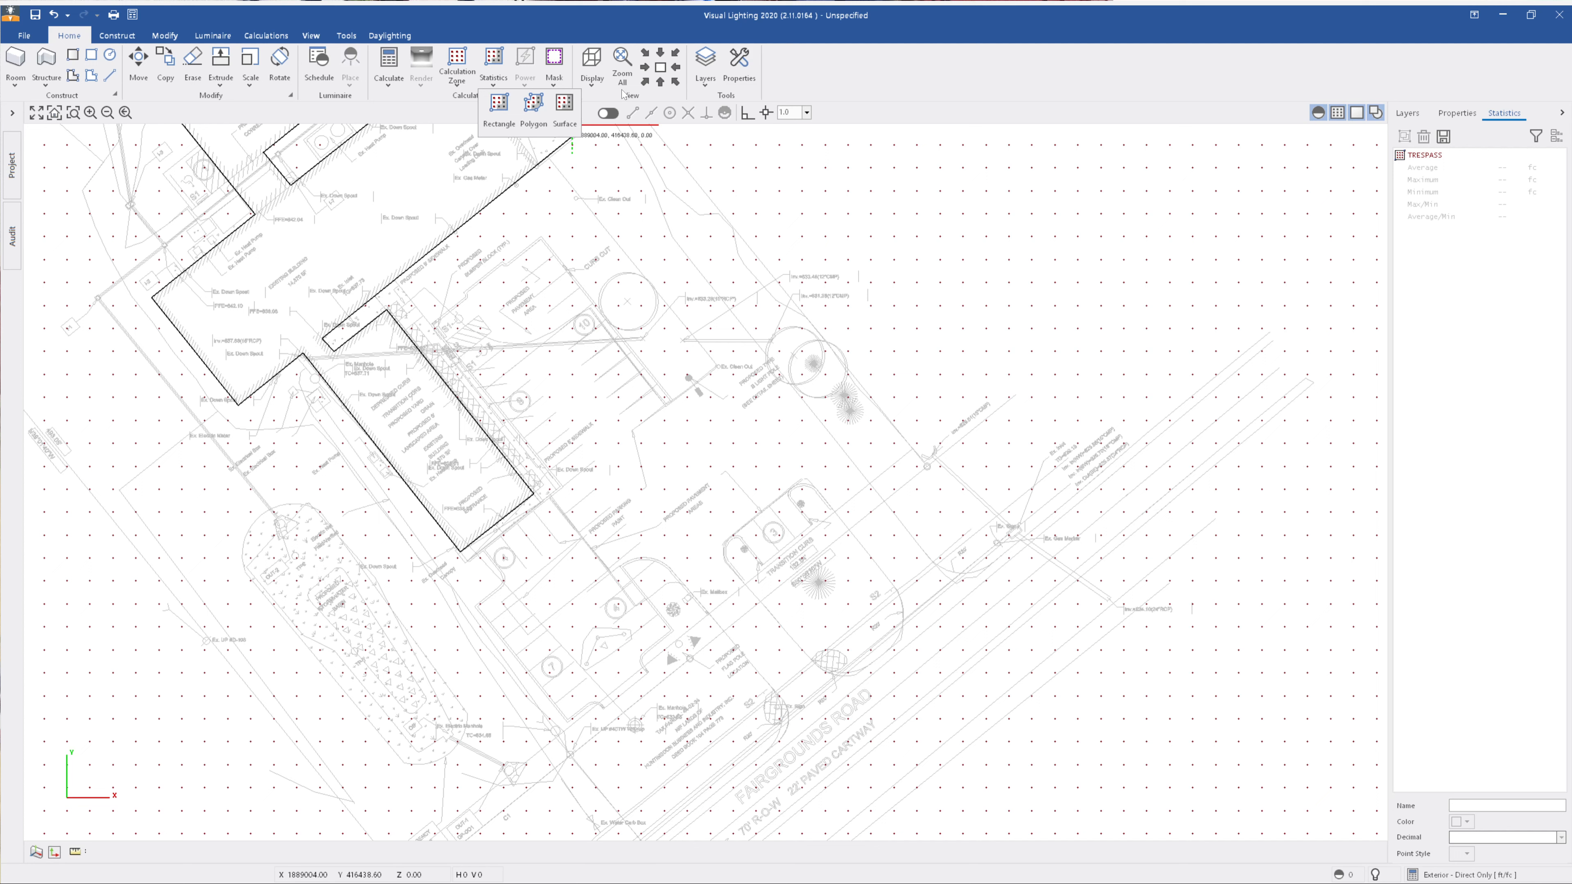
left_click(533, 108)
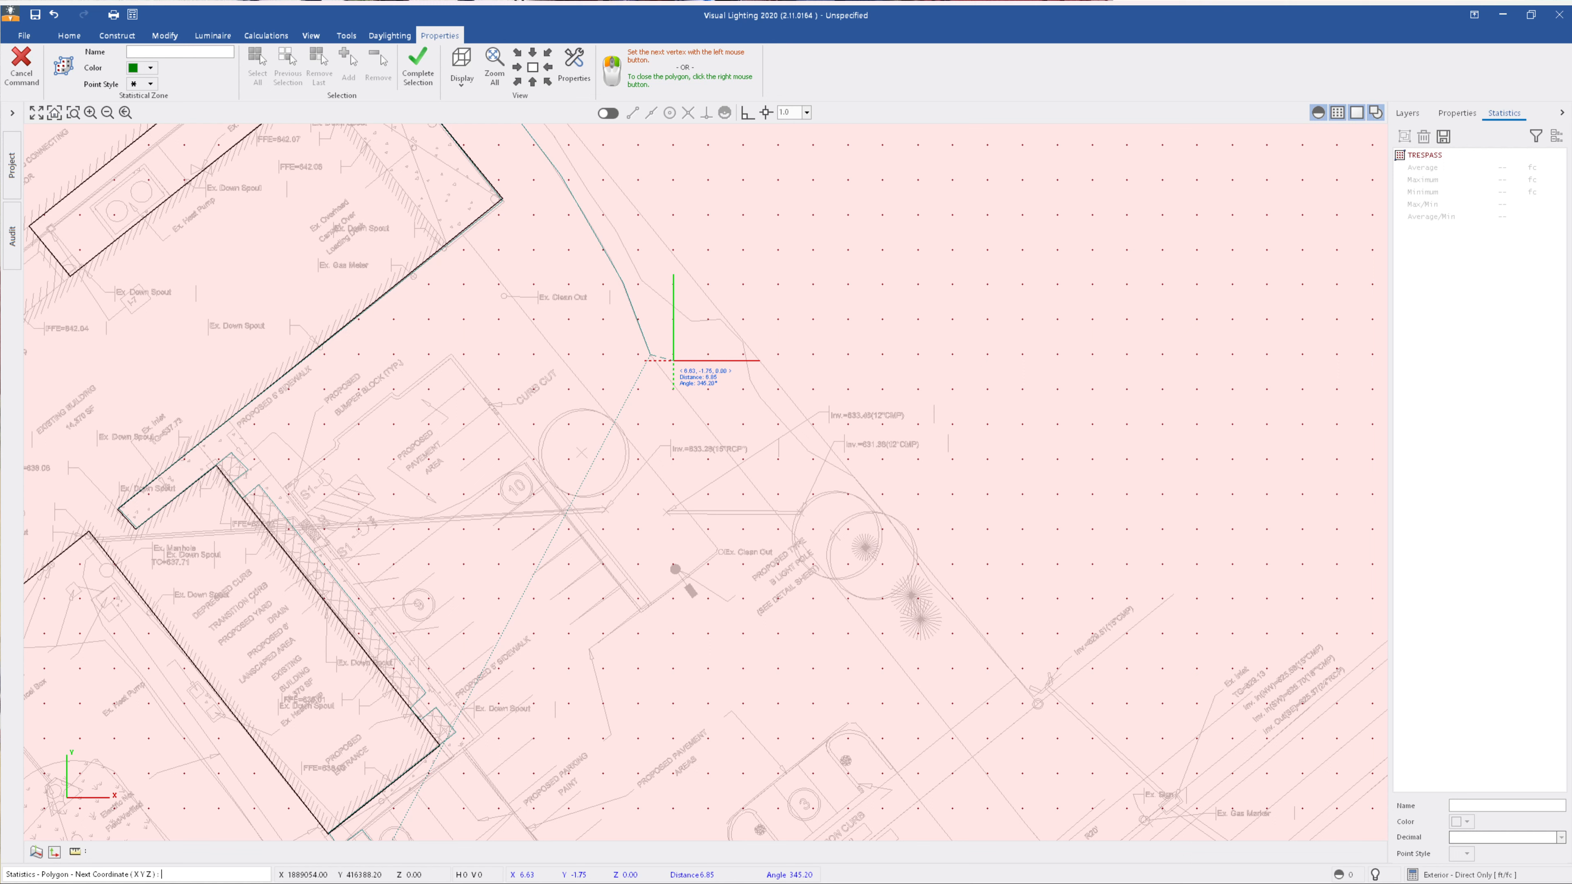
left_click(584, 382)
left_click(463, 237)
left_click(228, 426)
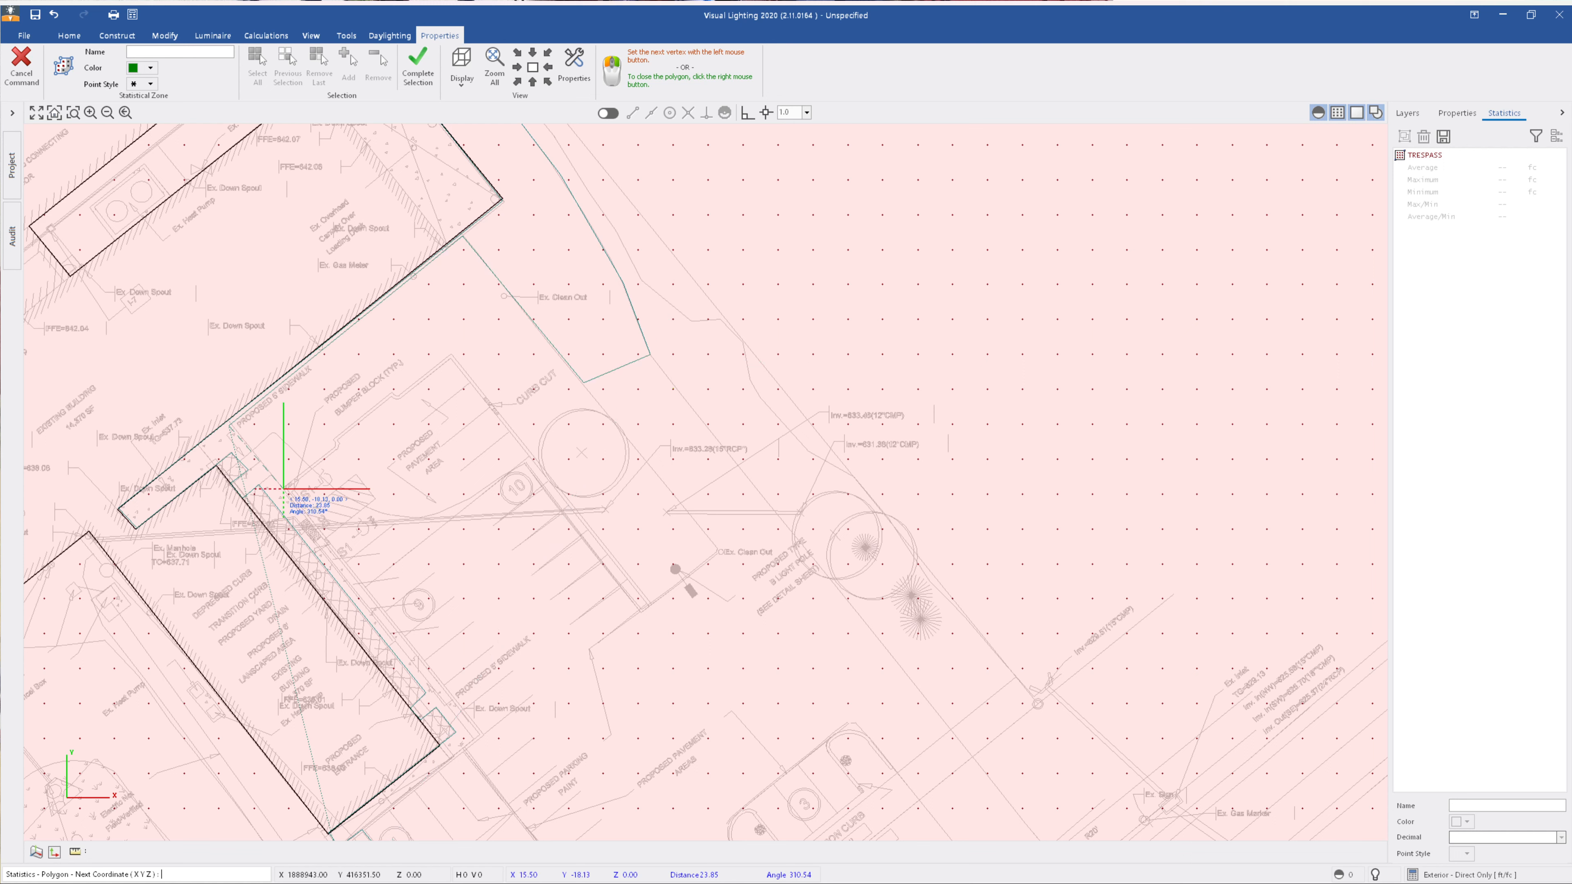
left_click(283, 488)
left_click(338, 445)
left_click(336, 440)
left_click(391, 393)
left_click(399, 395)
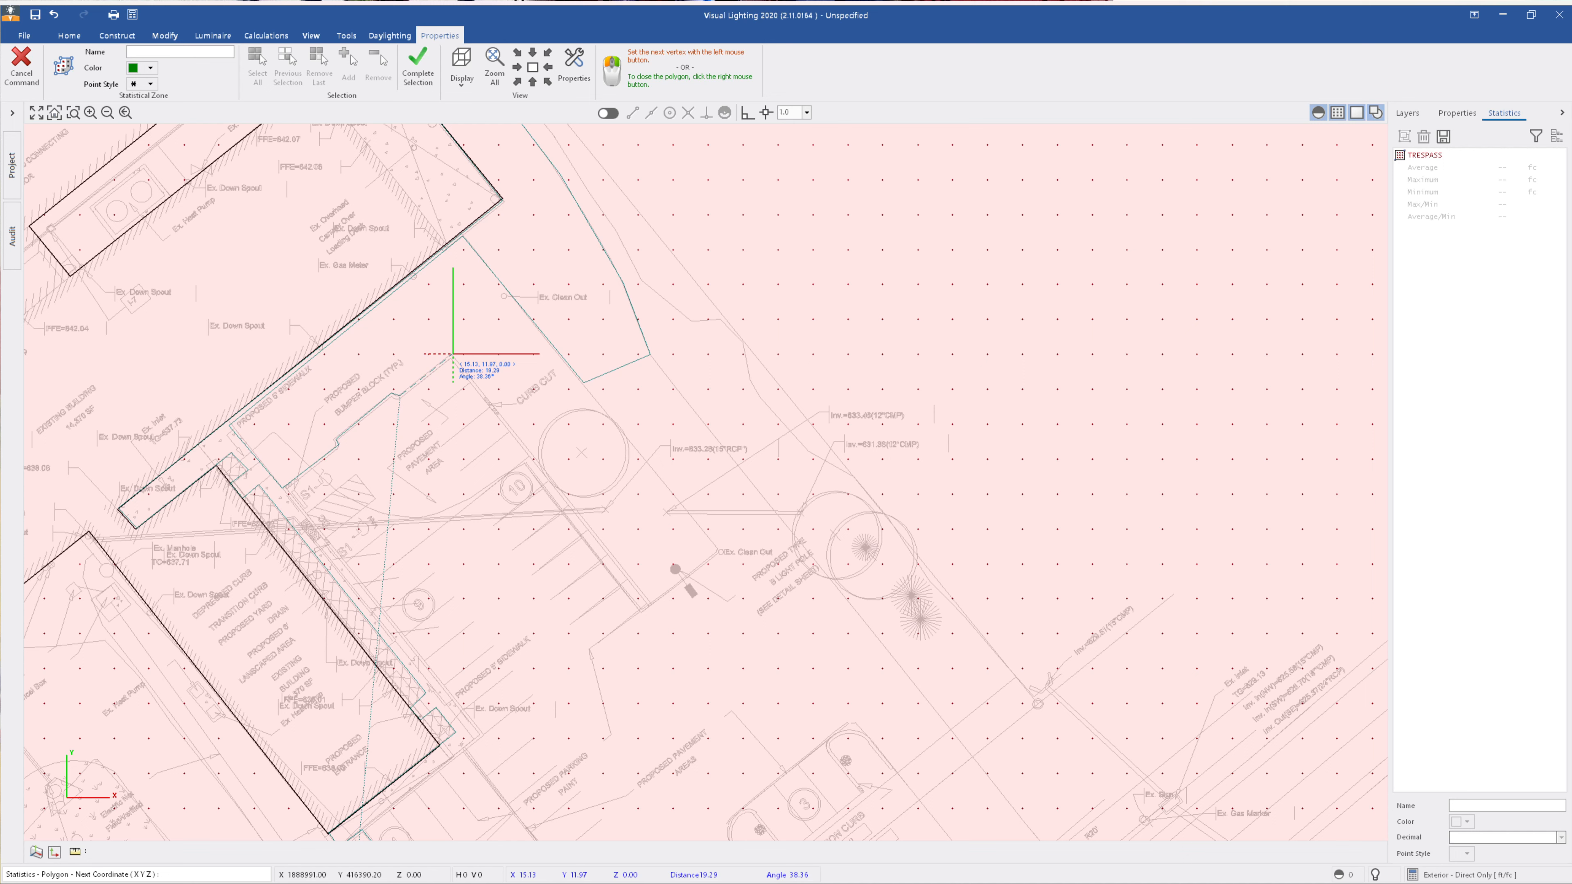
Step: Trace the remaining parking curbs and islands toward Fairgrounds Road, close the statistical zone and name it PAVED AREA
left_click(453, 353)
left_click(649, 603)
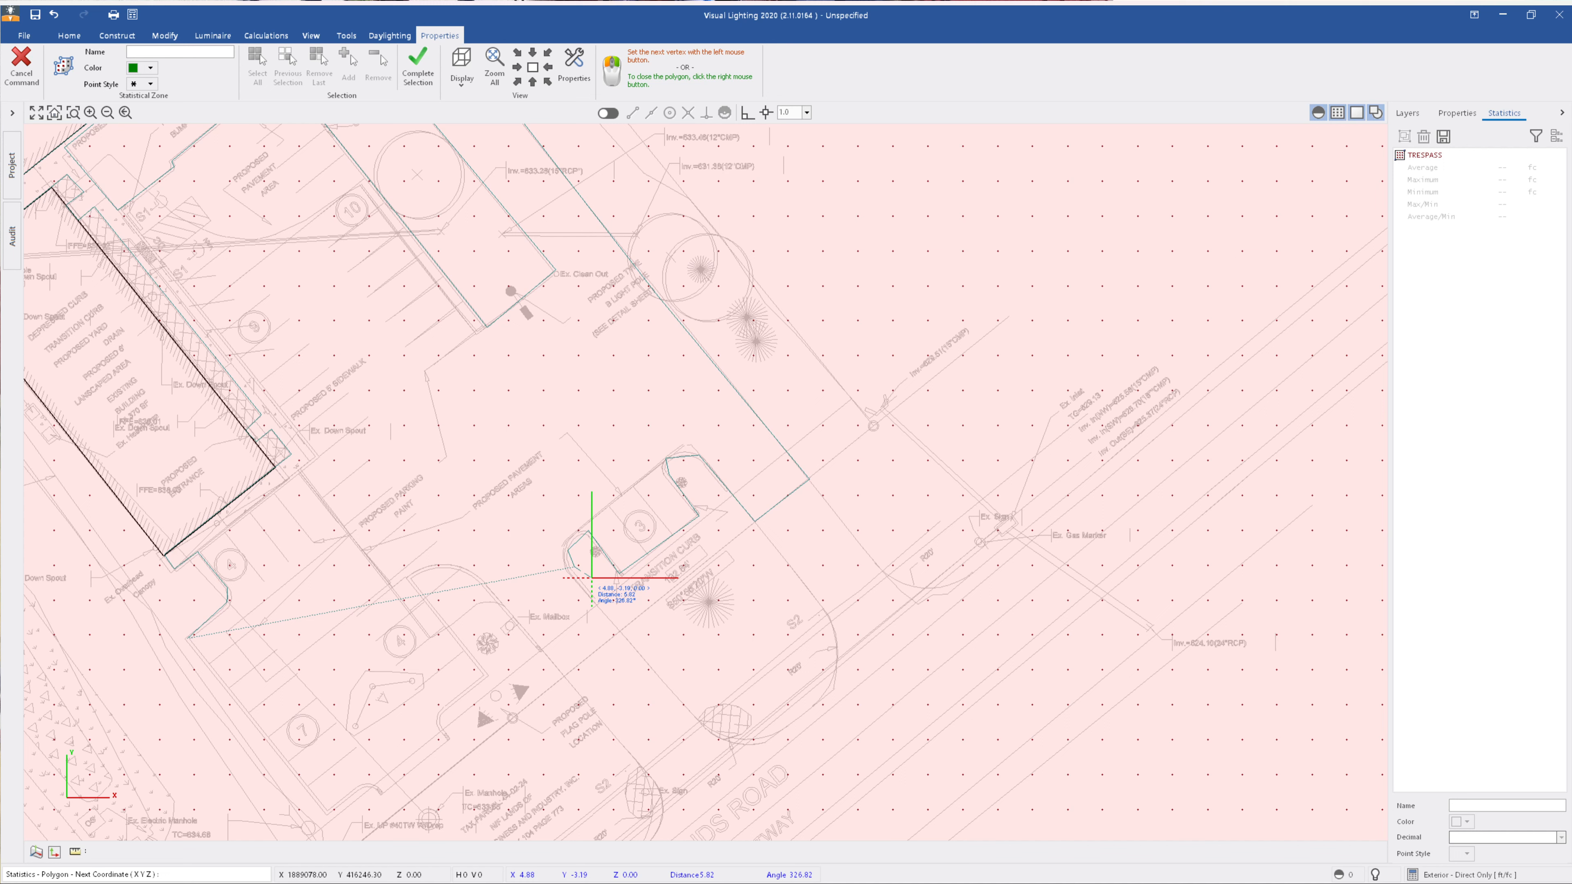
left_click(582, 578)
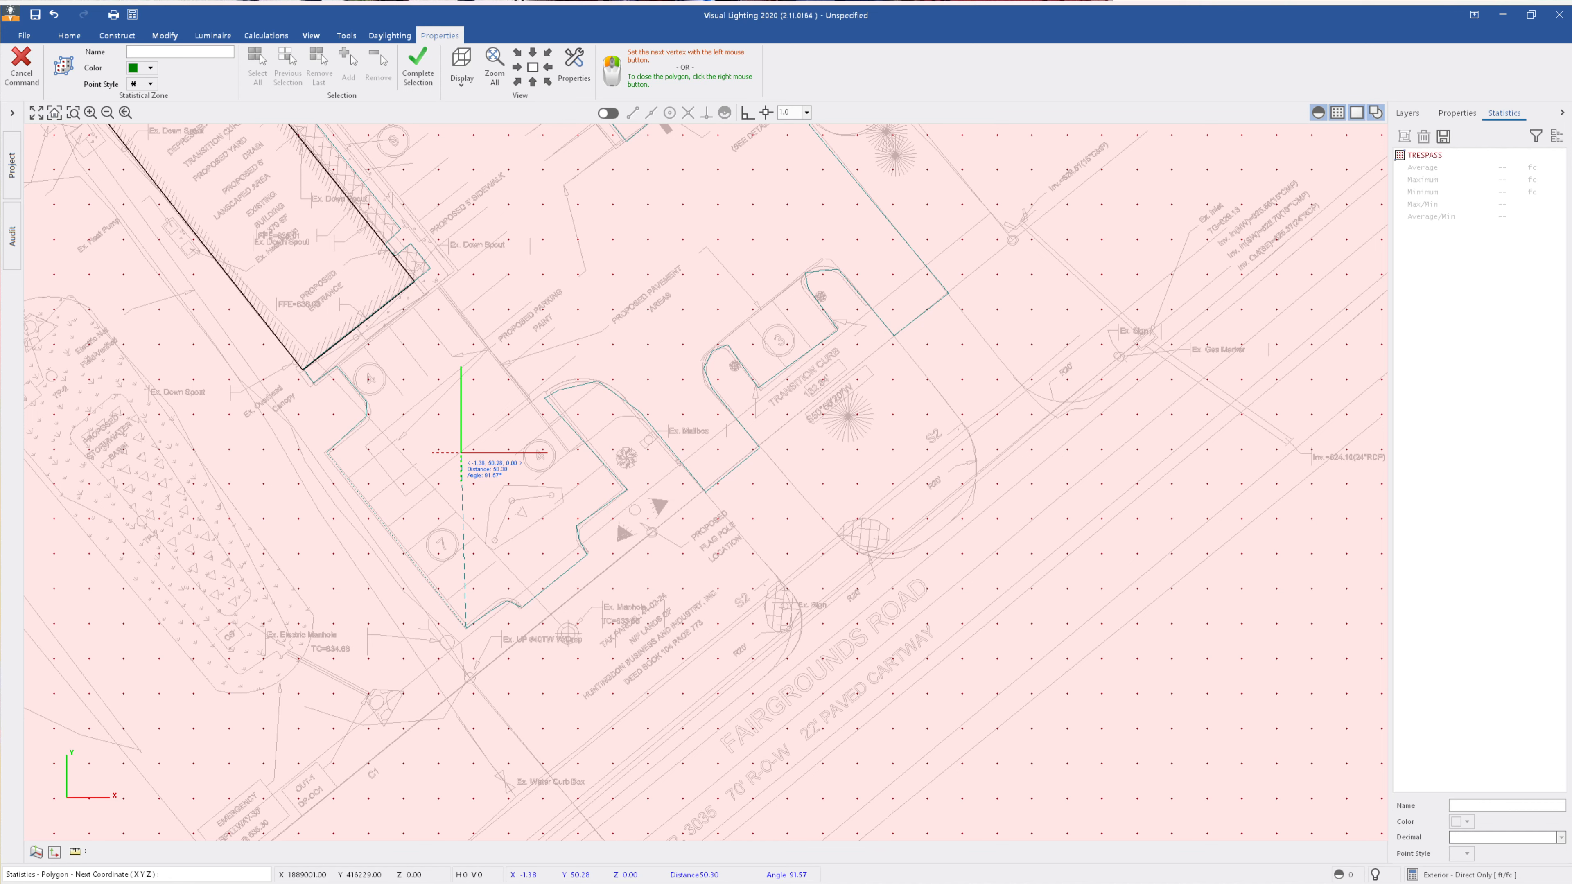
right_click(461, 453)
scroll(369, 498, "up", 5)
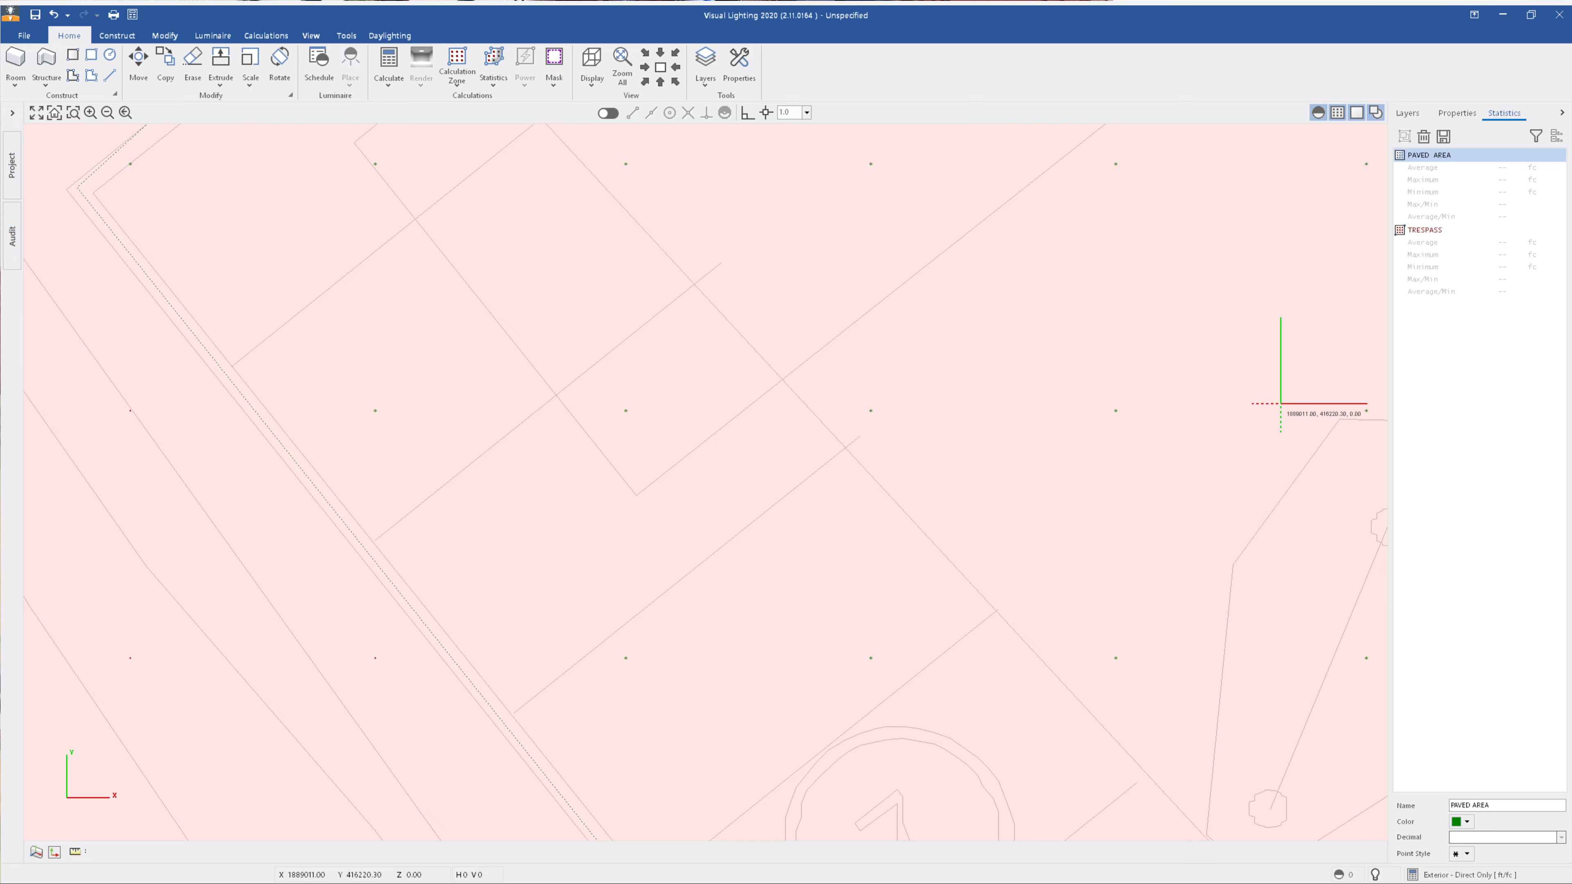
scroll(1280, 404, "down", 5)
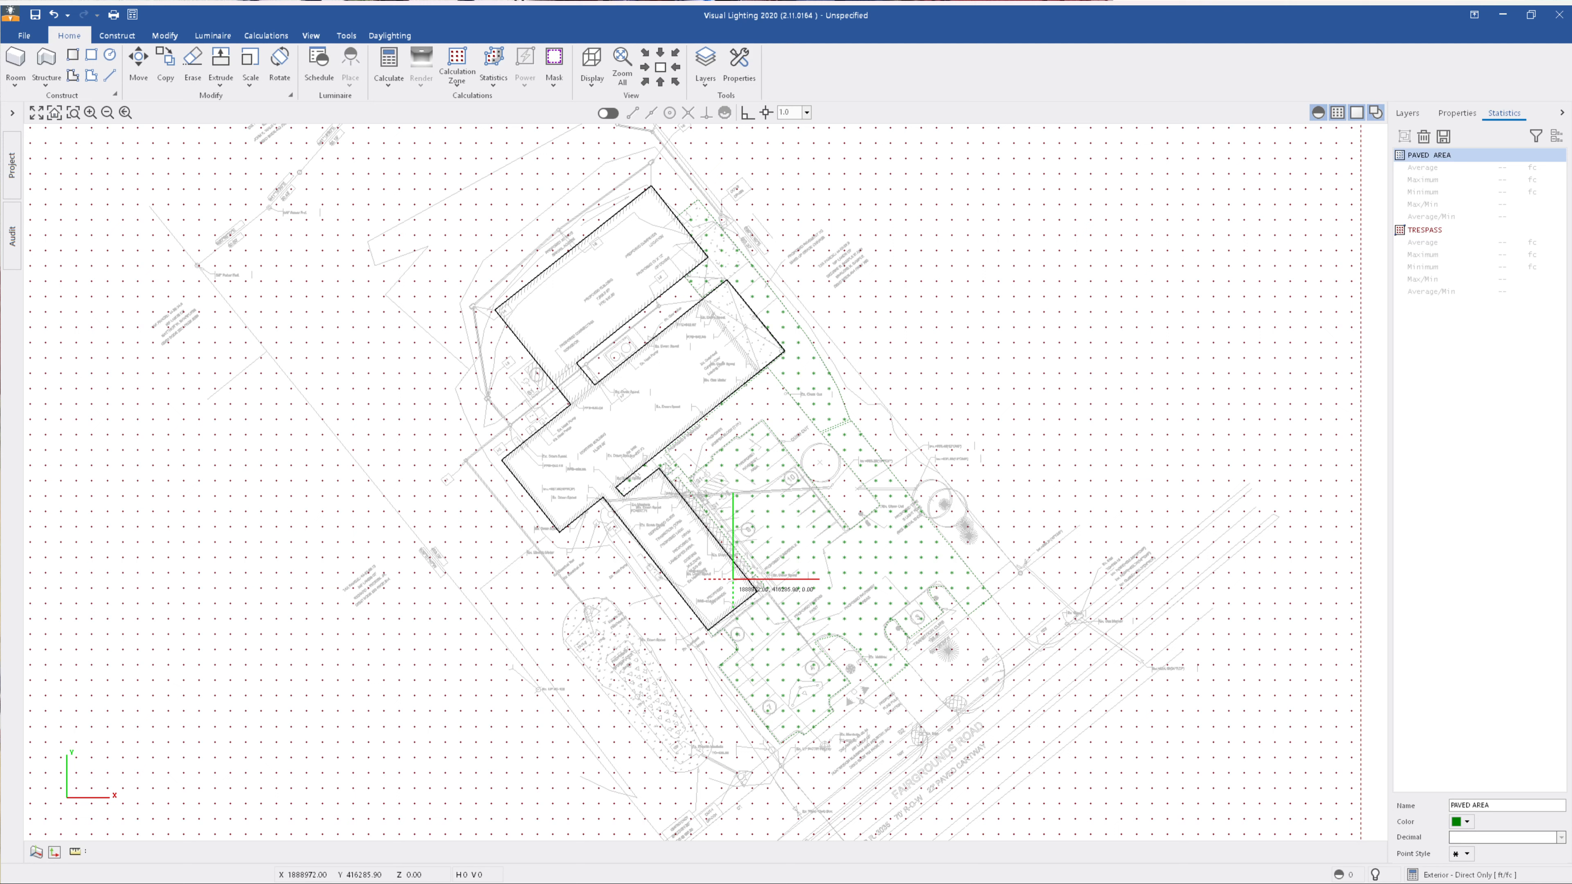
Step: Fill the luminaire schedule with four SLM-LED-18L-SIL area fixtures (A to D) and two XPWS3 fixtures (E and F)
left_click(320, 62)
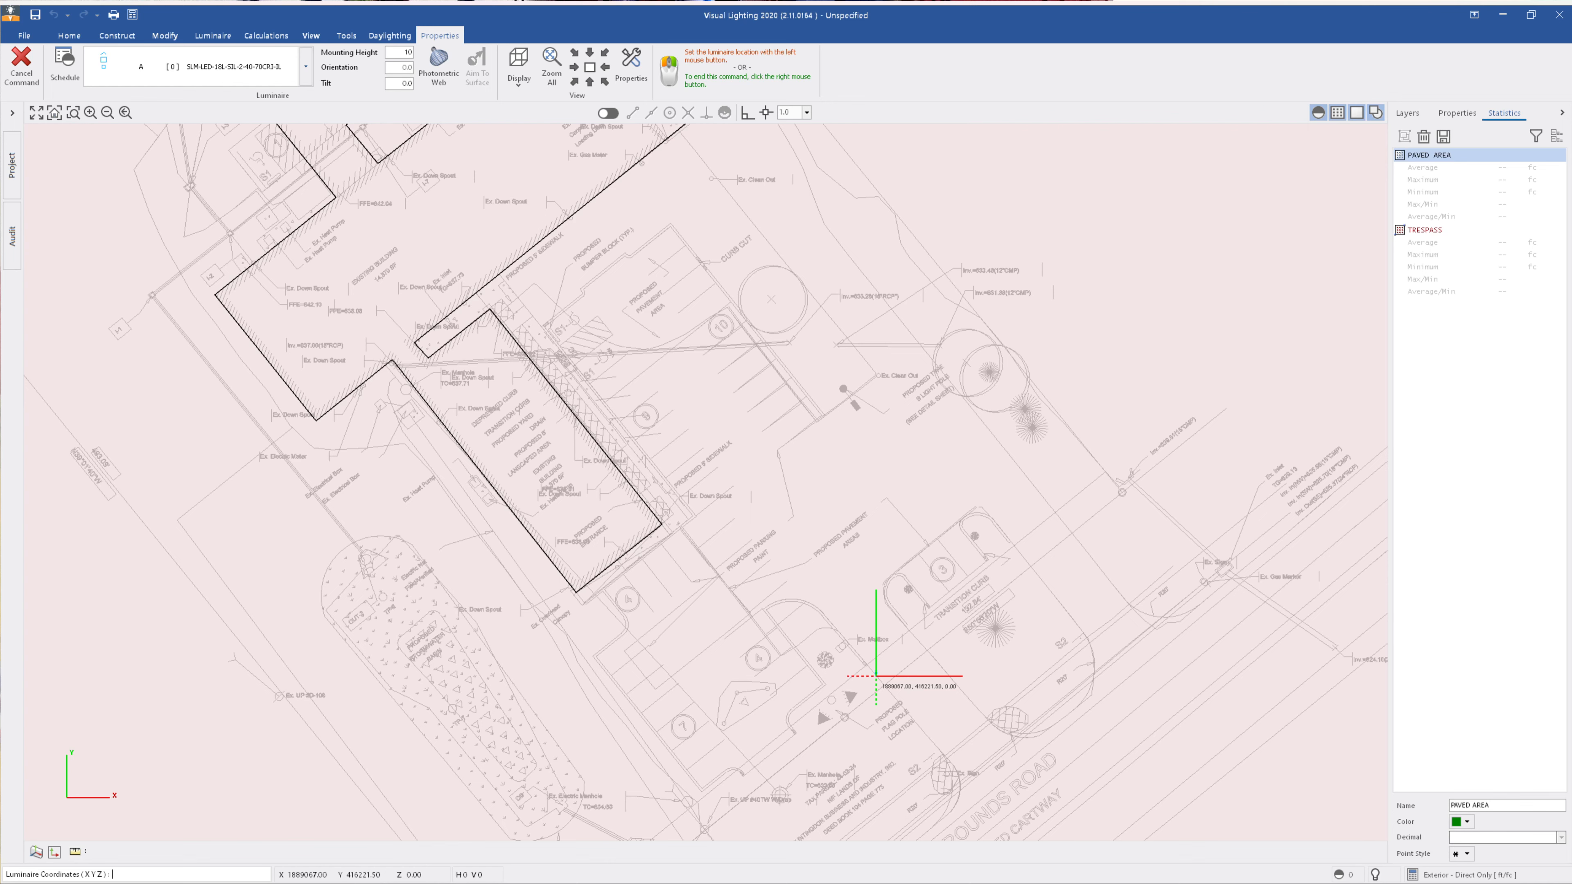
middle_click_drag(875, 676, 749, 524)
scroll(750, 524, "down", 2)
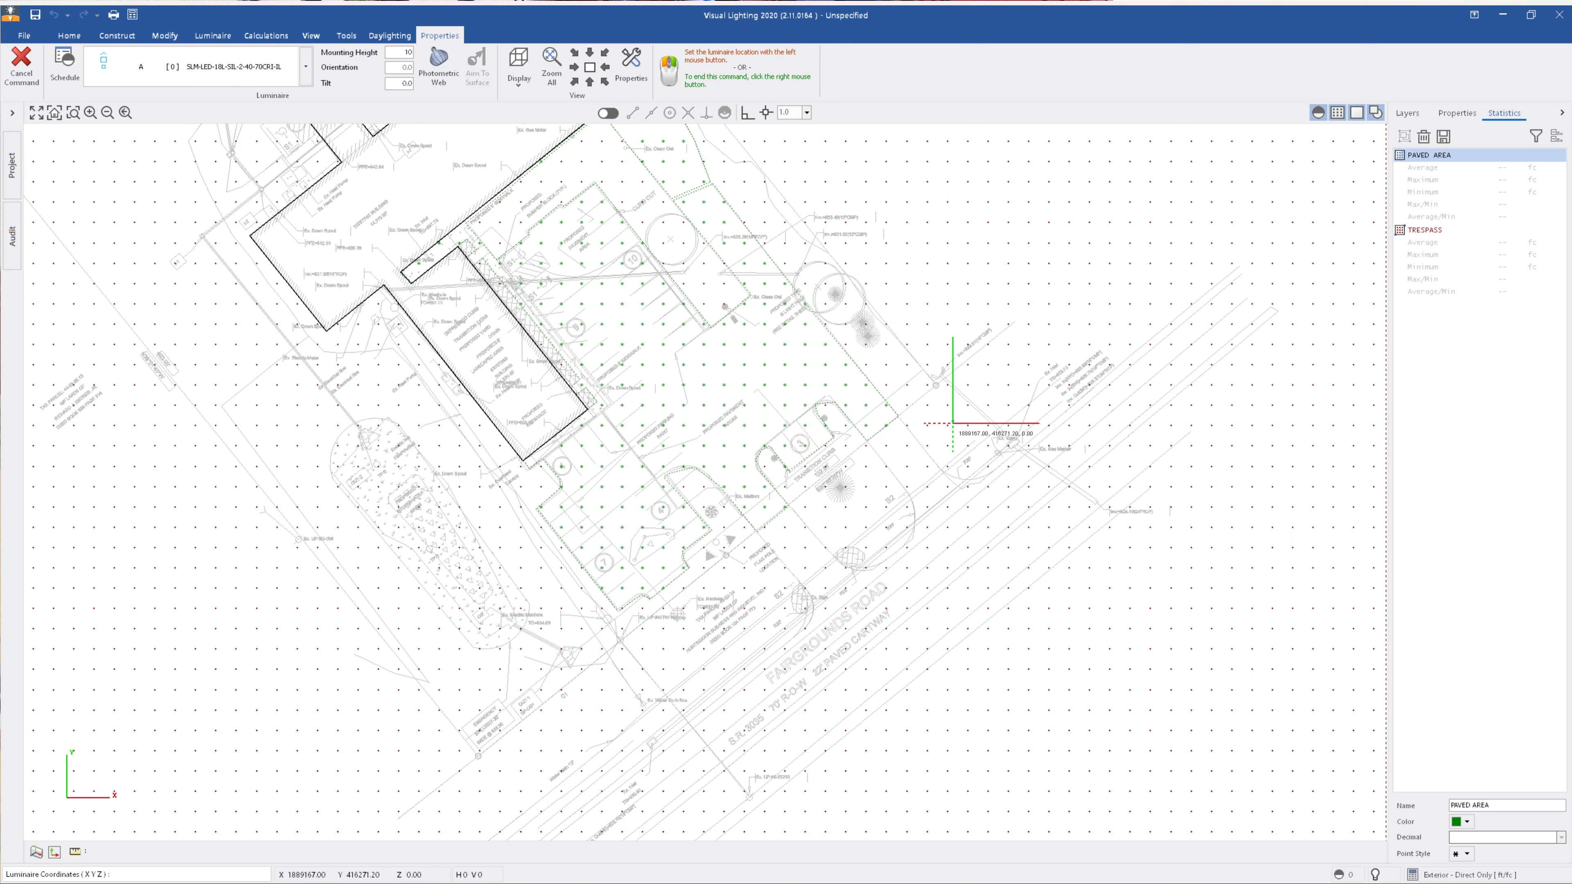
Step: Place a type C SLM-LED-18L-SIL-FT-40-70CRI-IL luminaire behind the curb at the seven-space parking row, aimed toward the parking area
left_click(305, 66)
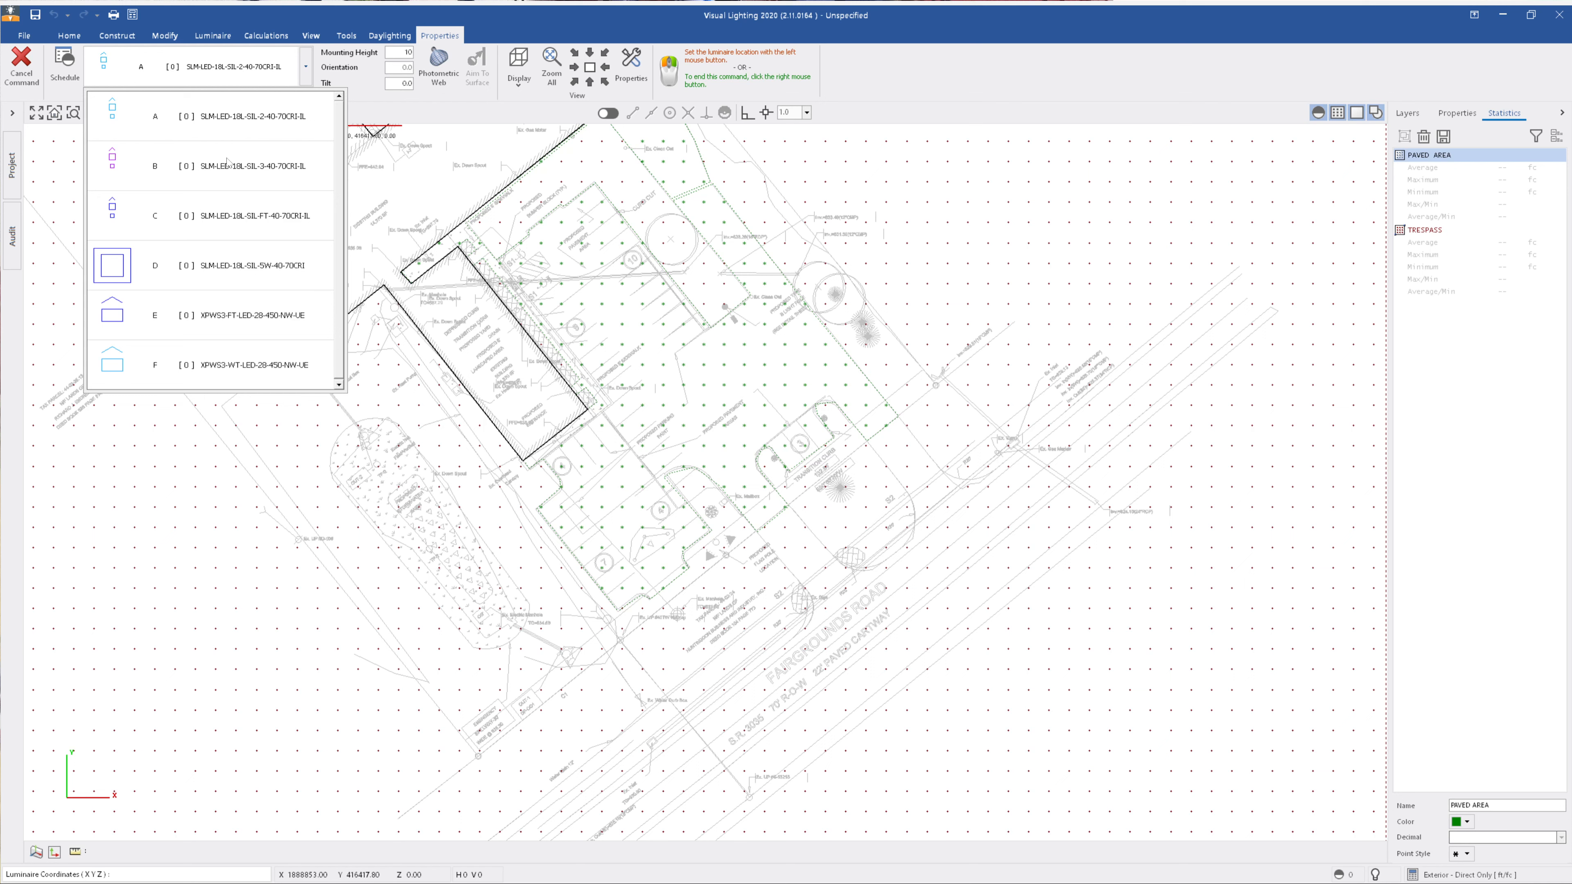
left_click(253, 215)
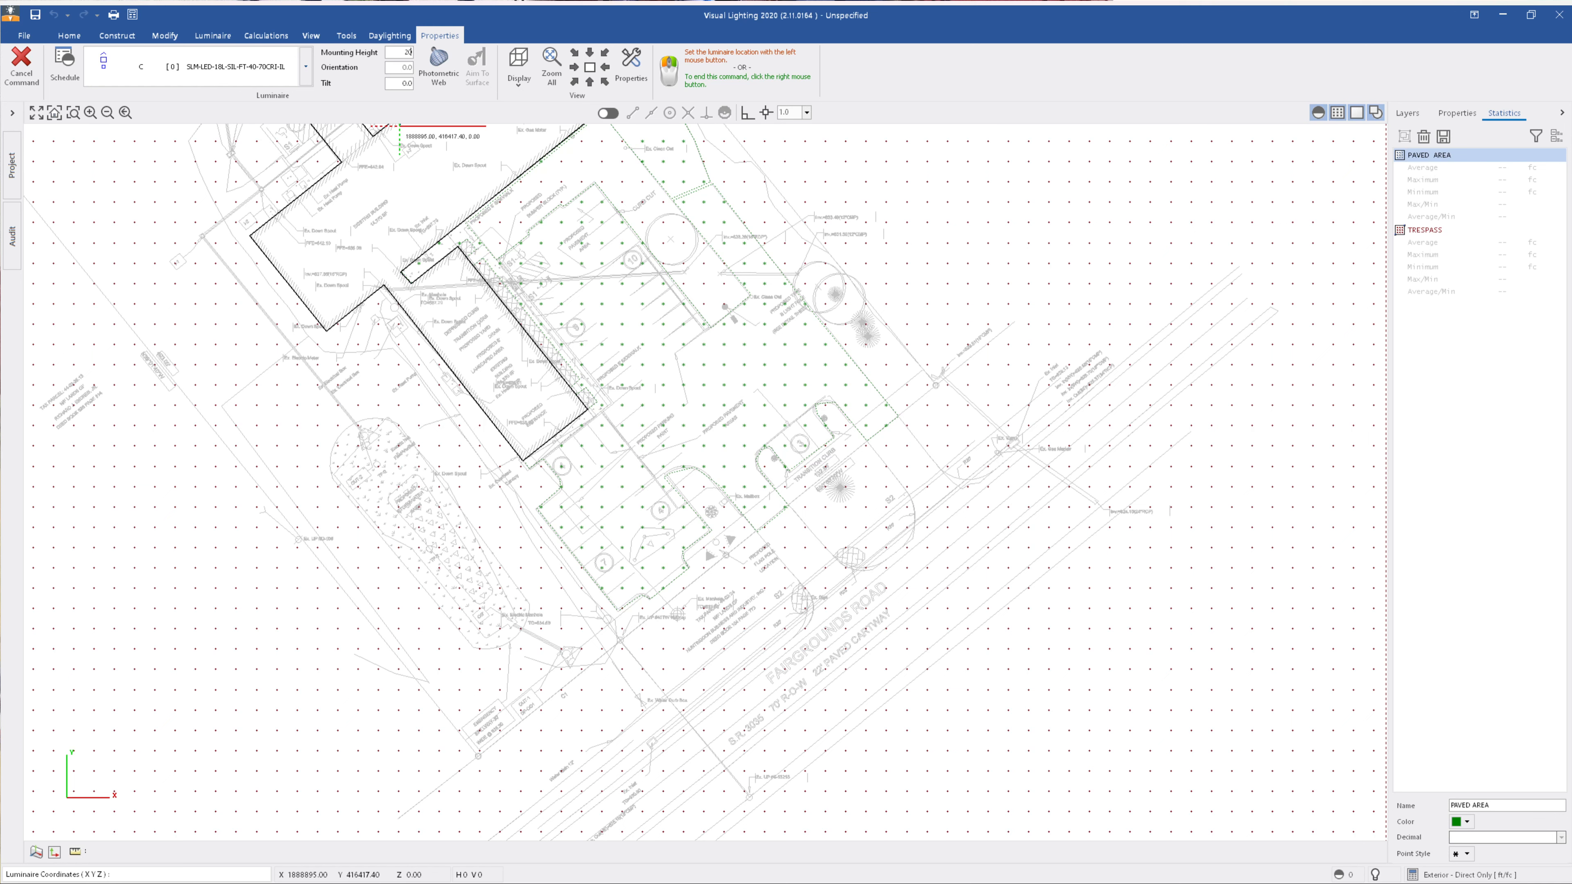
scroll(594, 554, "up", 5)
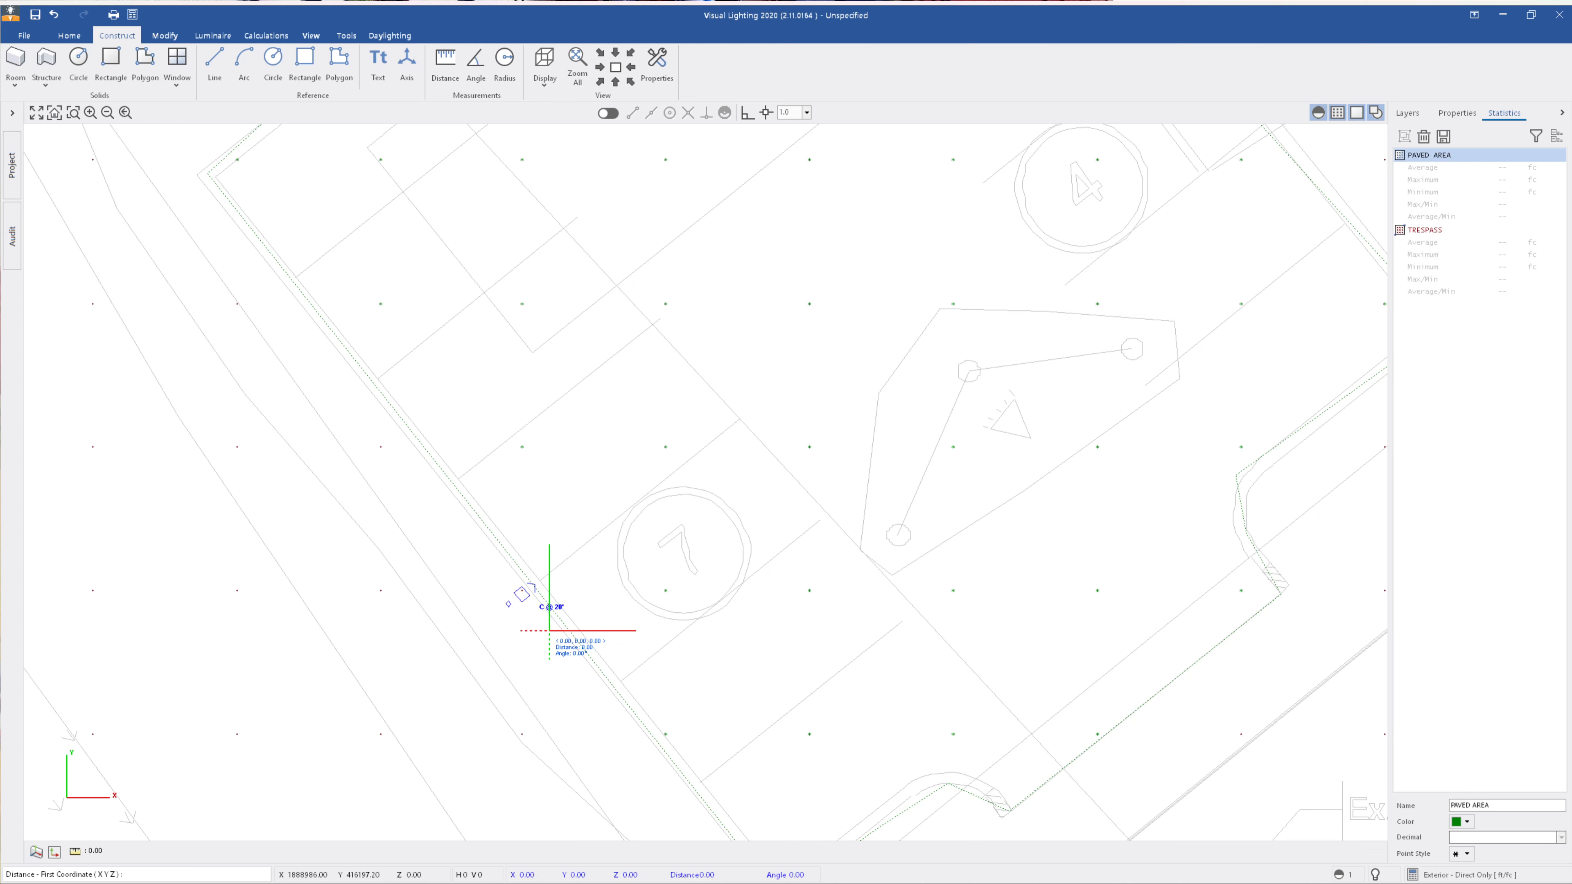
Step: Measure the distance from the type C luminaire to the curb and calculate the light levels for the site
left_click(534, 583)
scroll(508, 601, "up", 2)
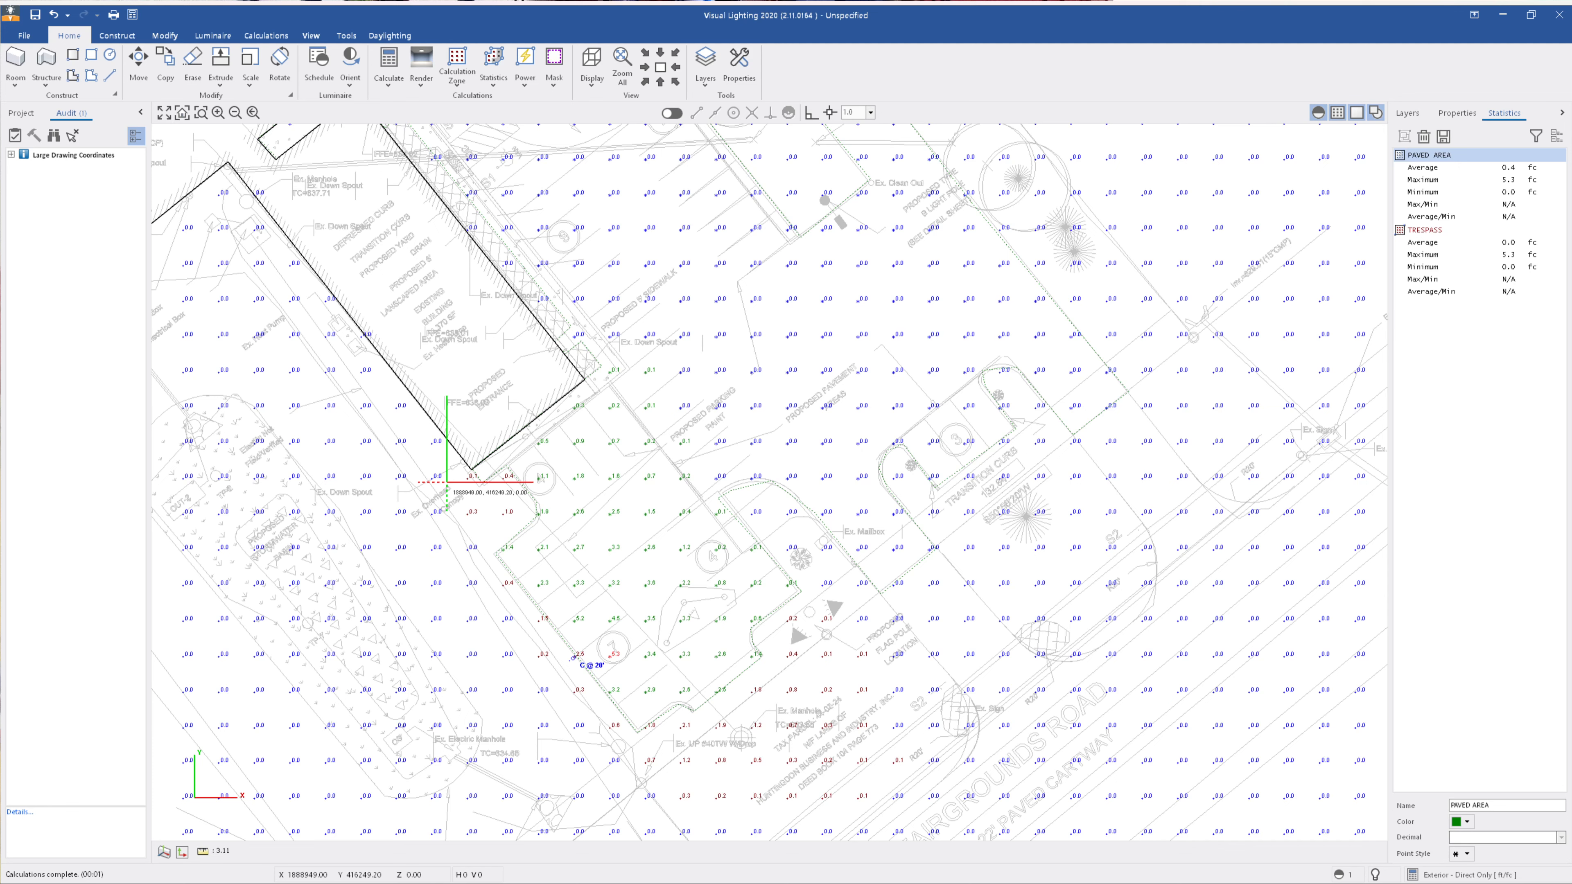
scroll(611, 693, "up", 2)
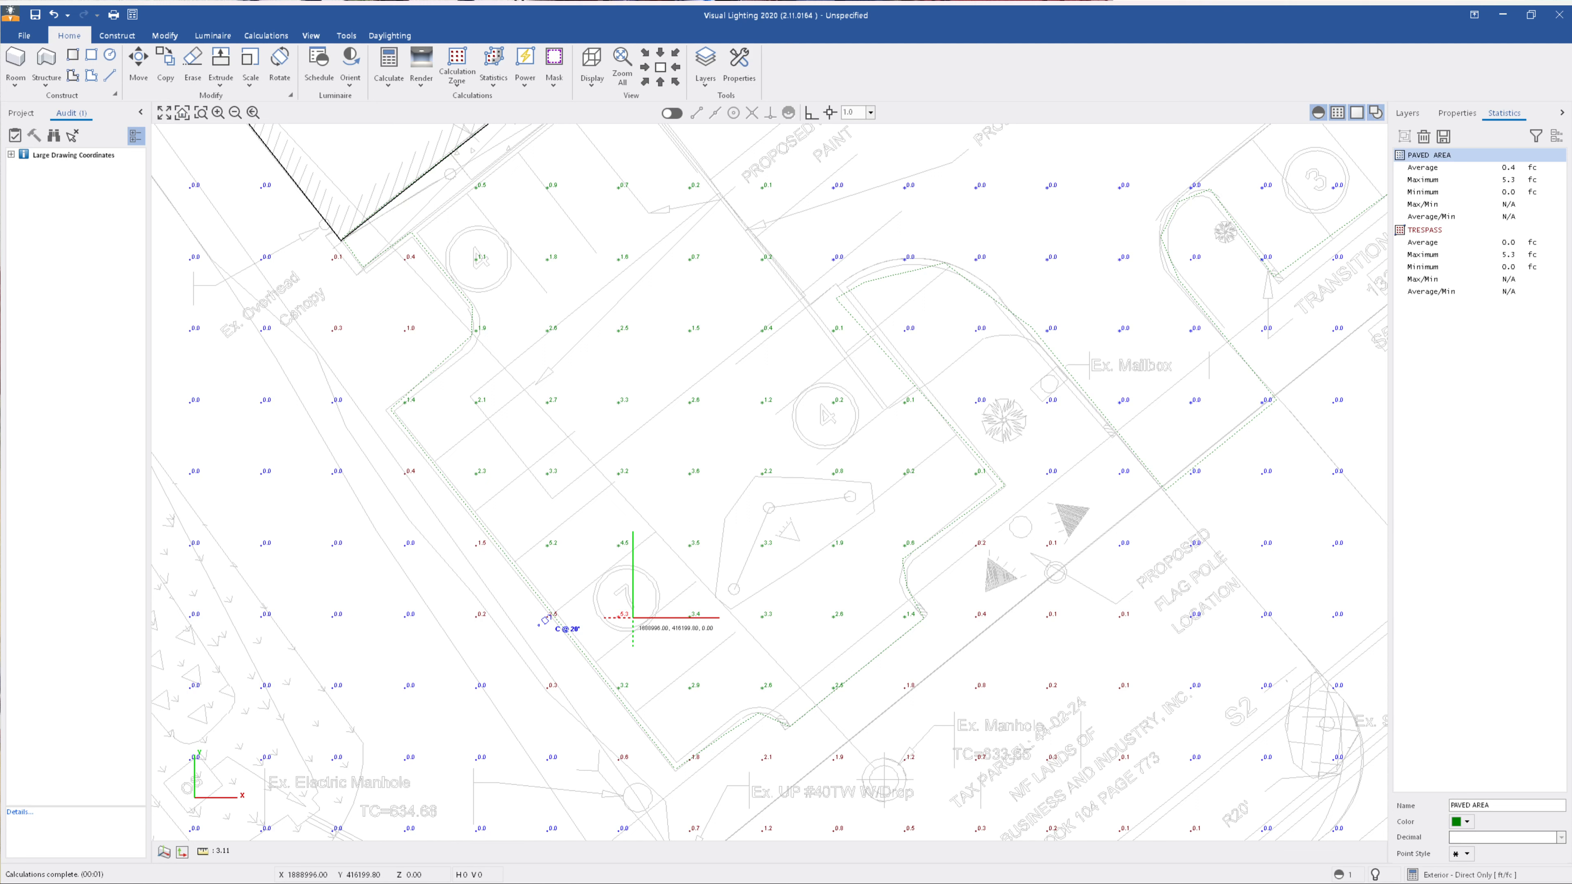
Step: Add contour lines to the calculated light levels and check their spread around the type C luminaire
left_click(266, 35)
left_click(87, 65)
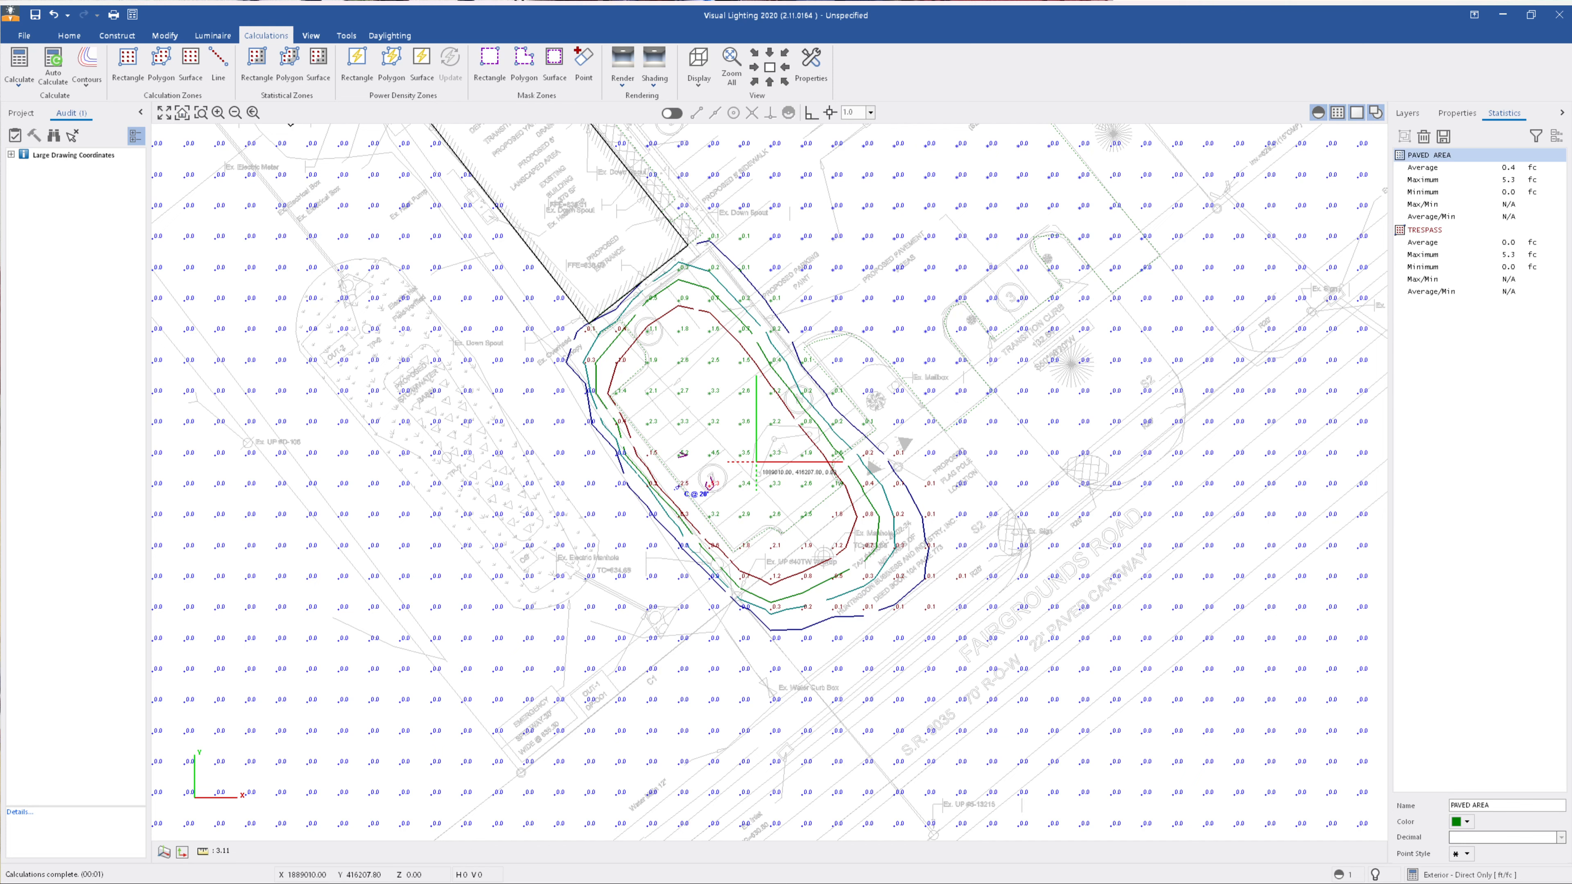
middle_click_drag(756, 462, 640, 513)
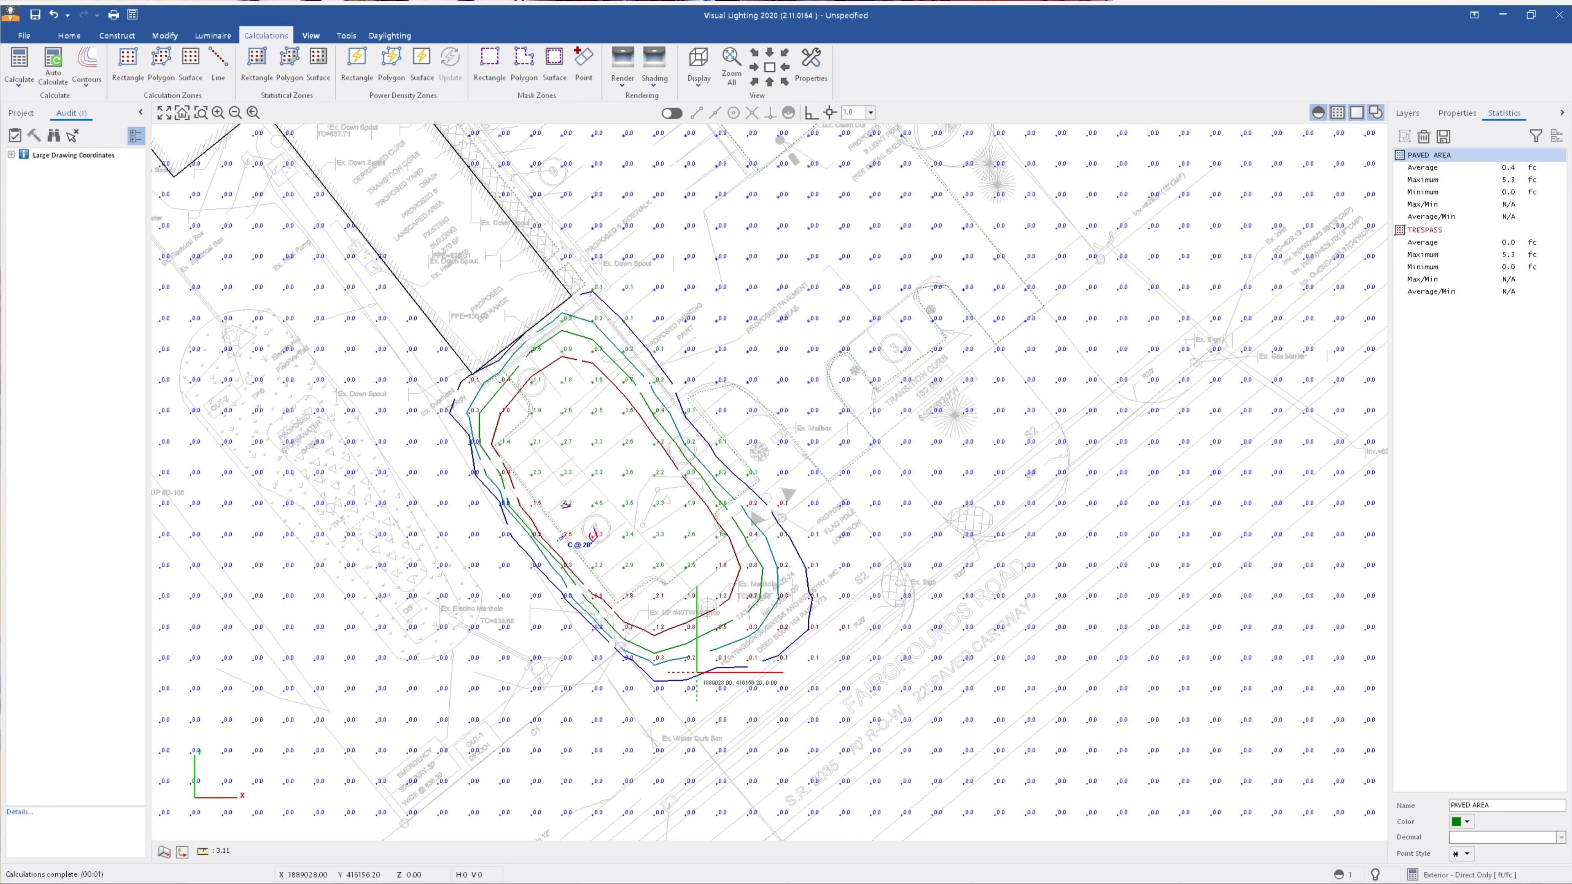
scroll(696, 672, "down", 1)
middle_click_drag(253, 488, 175, 658)
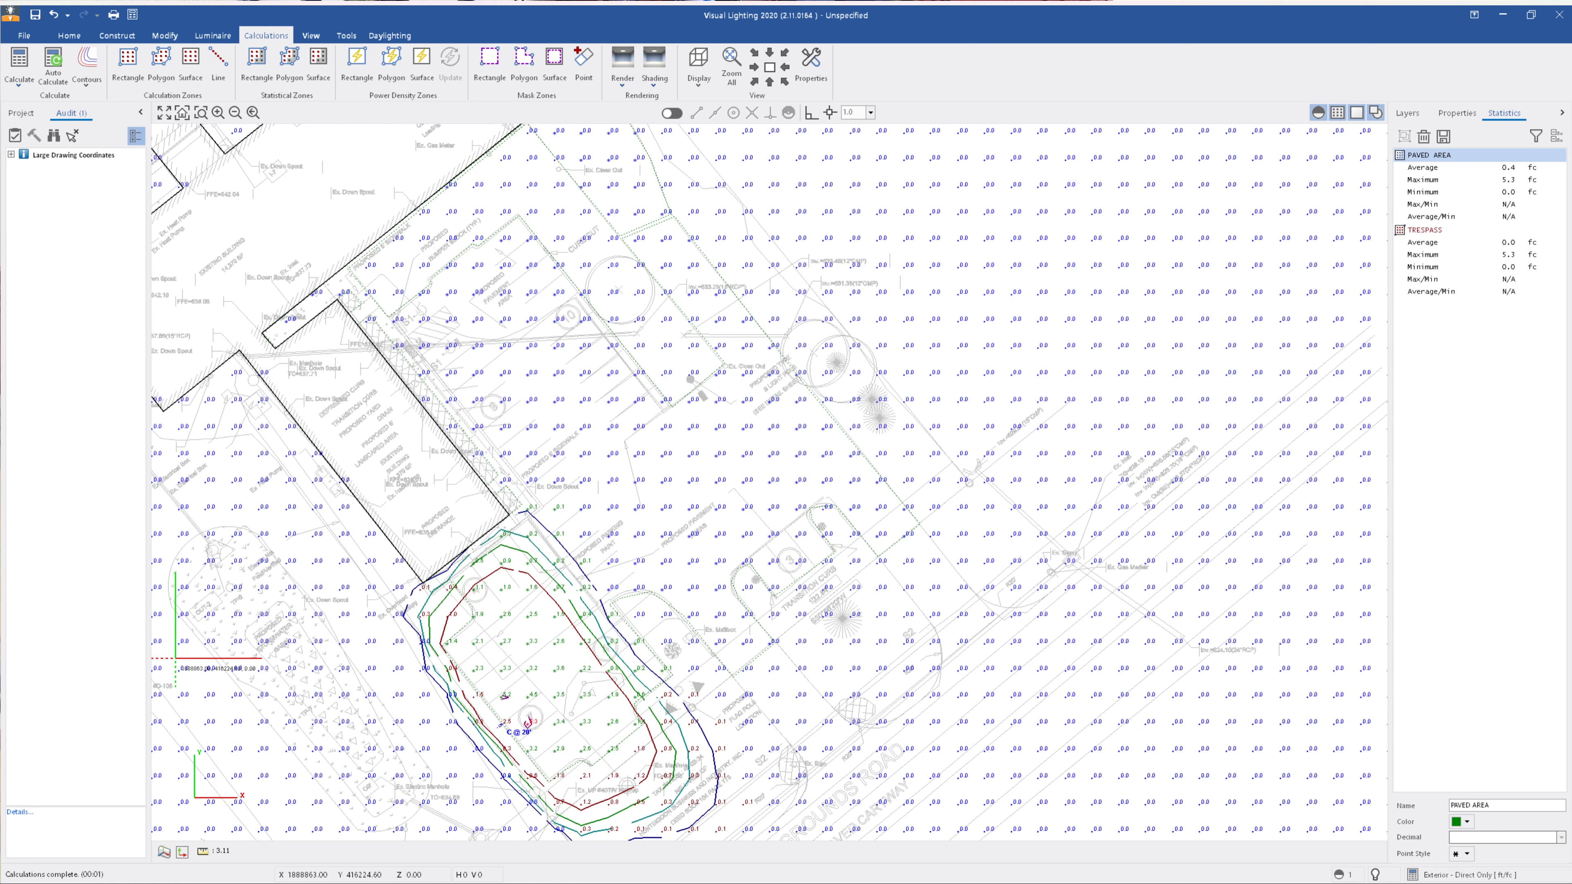
Step: Place a type D SLM-LED-18L-SIL-5W-40-70CRI luminaire near the island of the ten-space parking row and recalculate the light levels
scroll(739, 371, "up", 2)
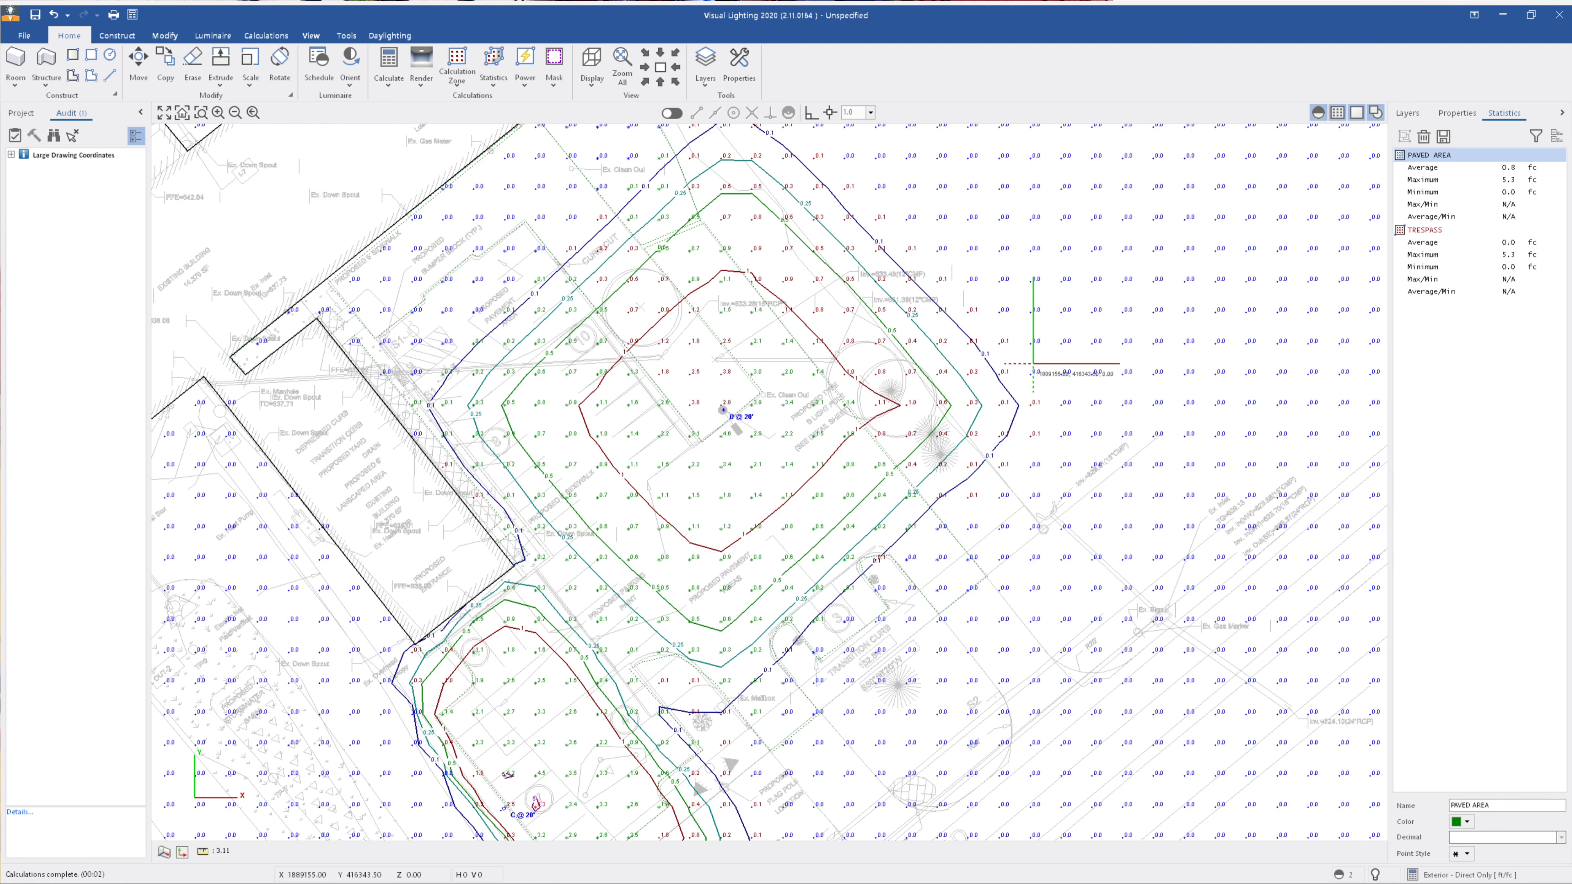
scroll(793, 524, "down", 3)
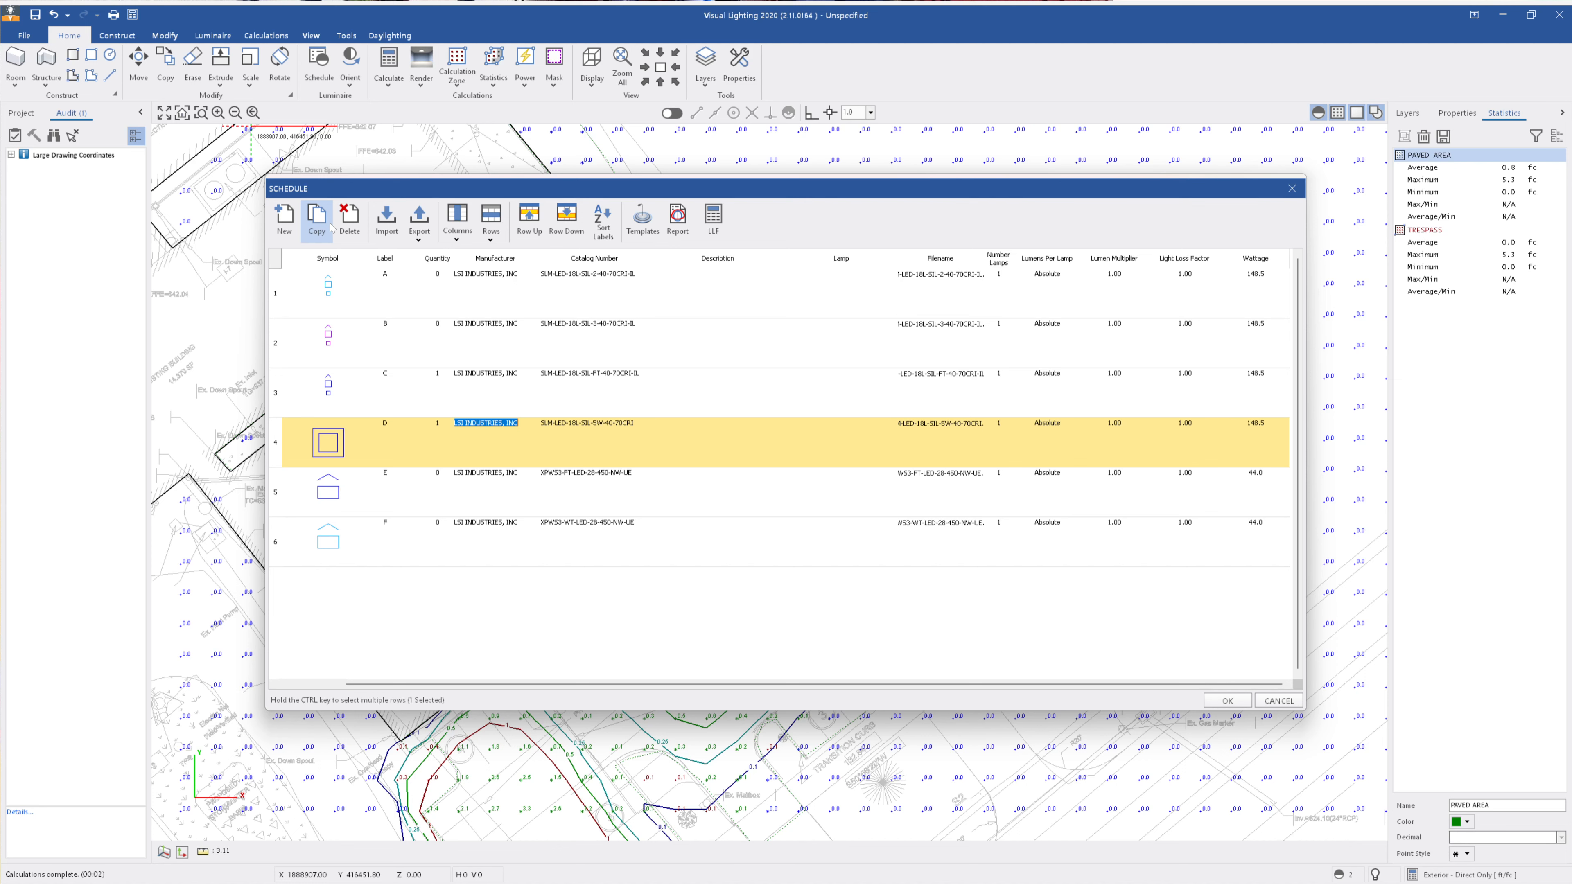
Step: Browse the Lighting Design folder for a photometric file for another schedule entry
left_click(329, 225)
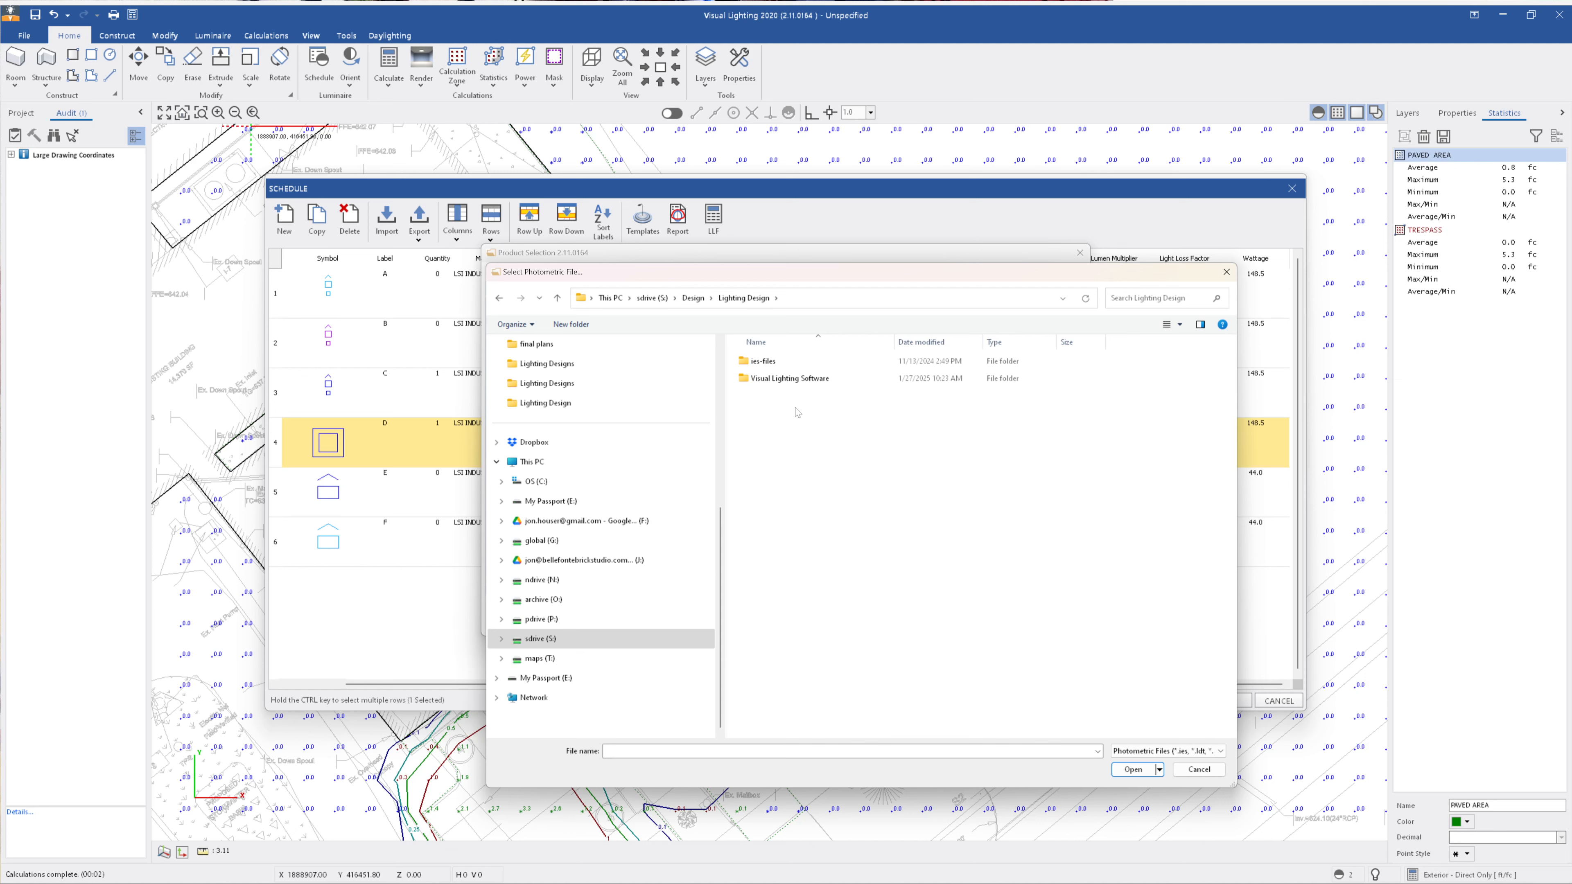
left_click(772, 396)
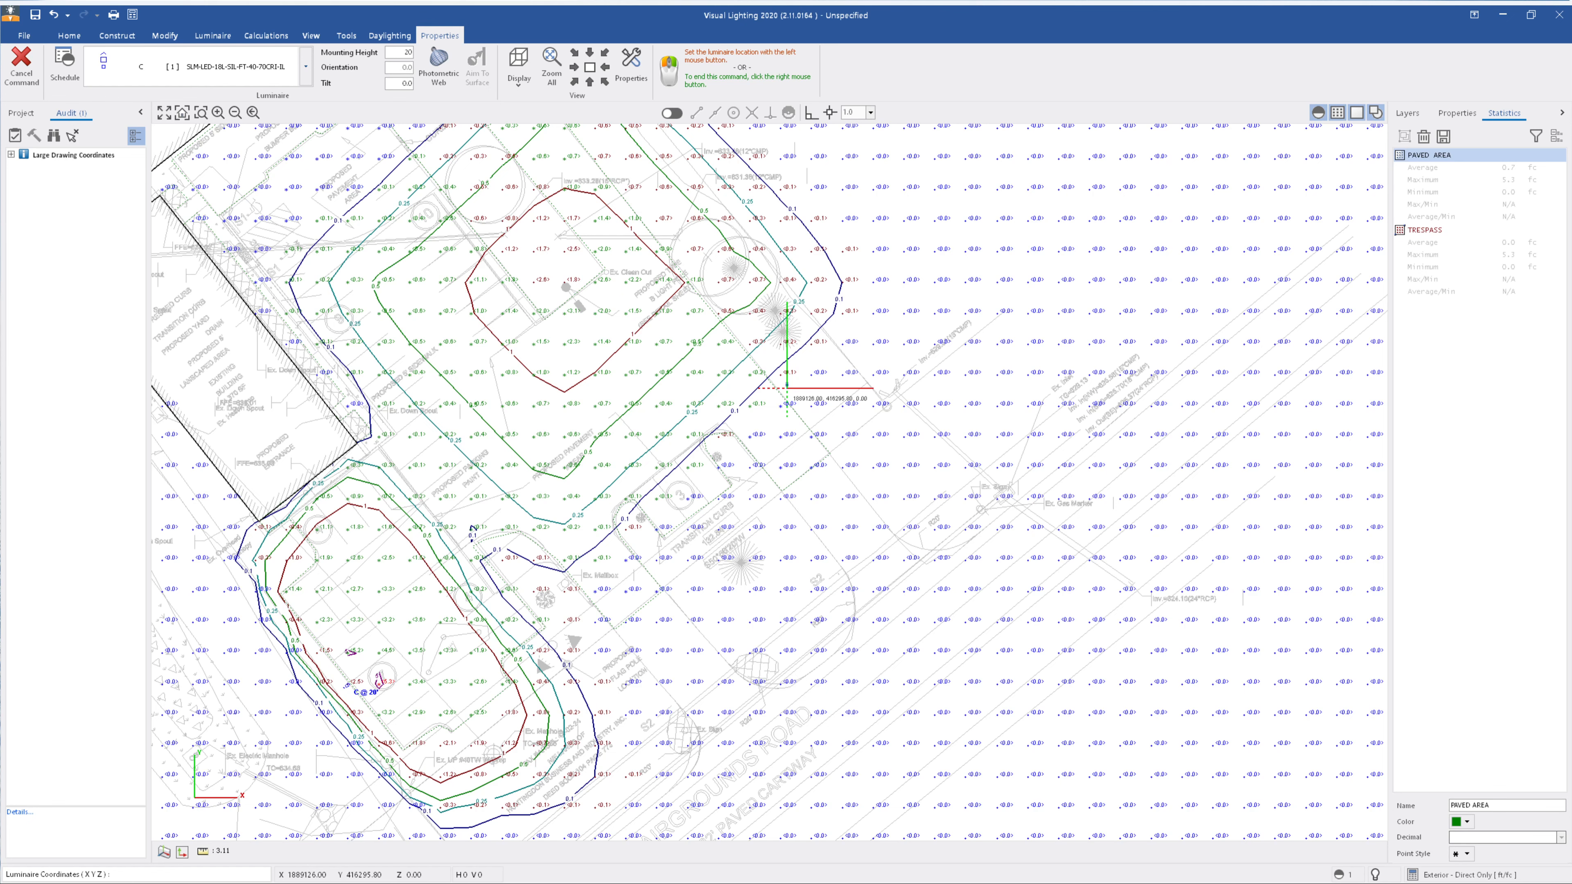
Step: Try a type C luminaire at the ten-space parking area with an orientation of about 228°, and recalculate the light levels
left_click(786, 388)
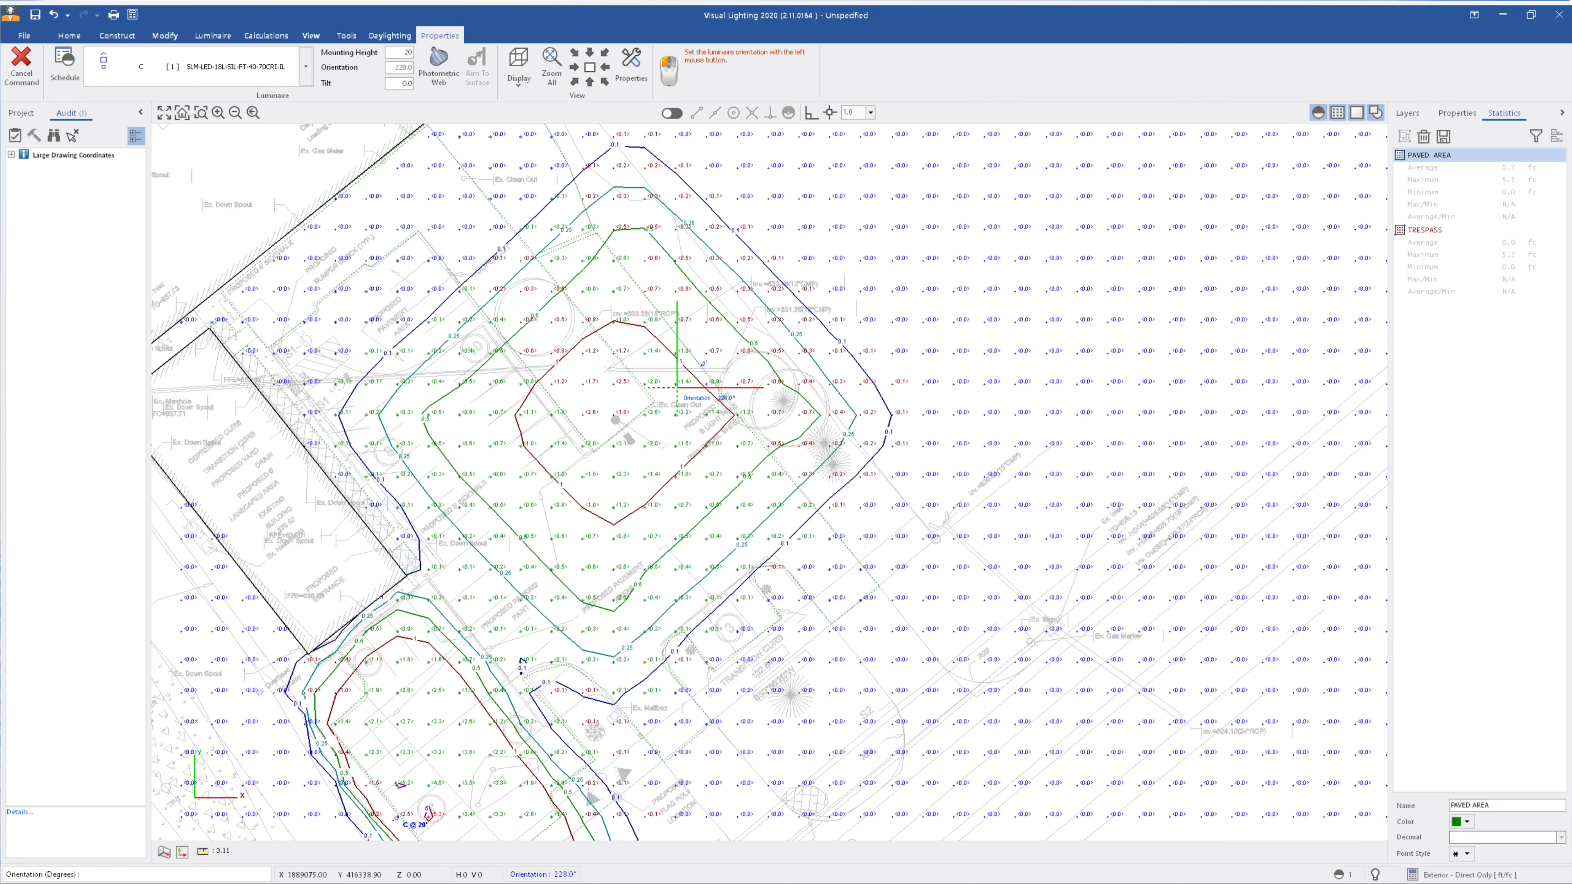
left_click(677, 387)
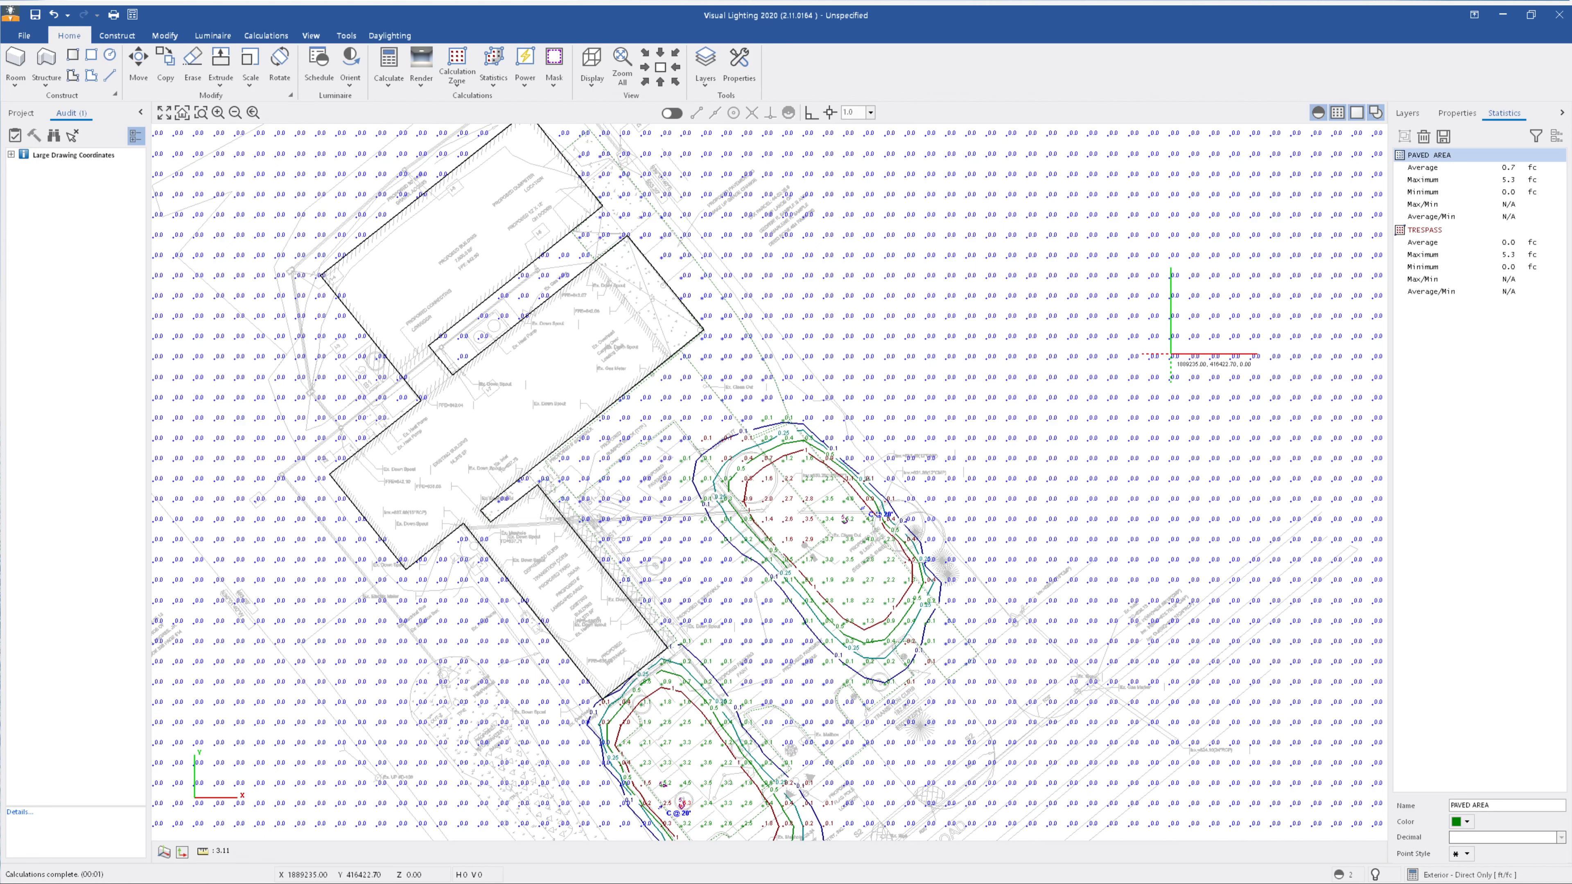
scroll(1170, 354, "up", 2)
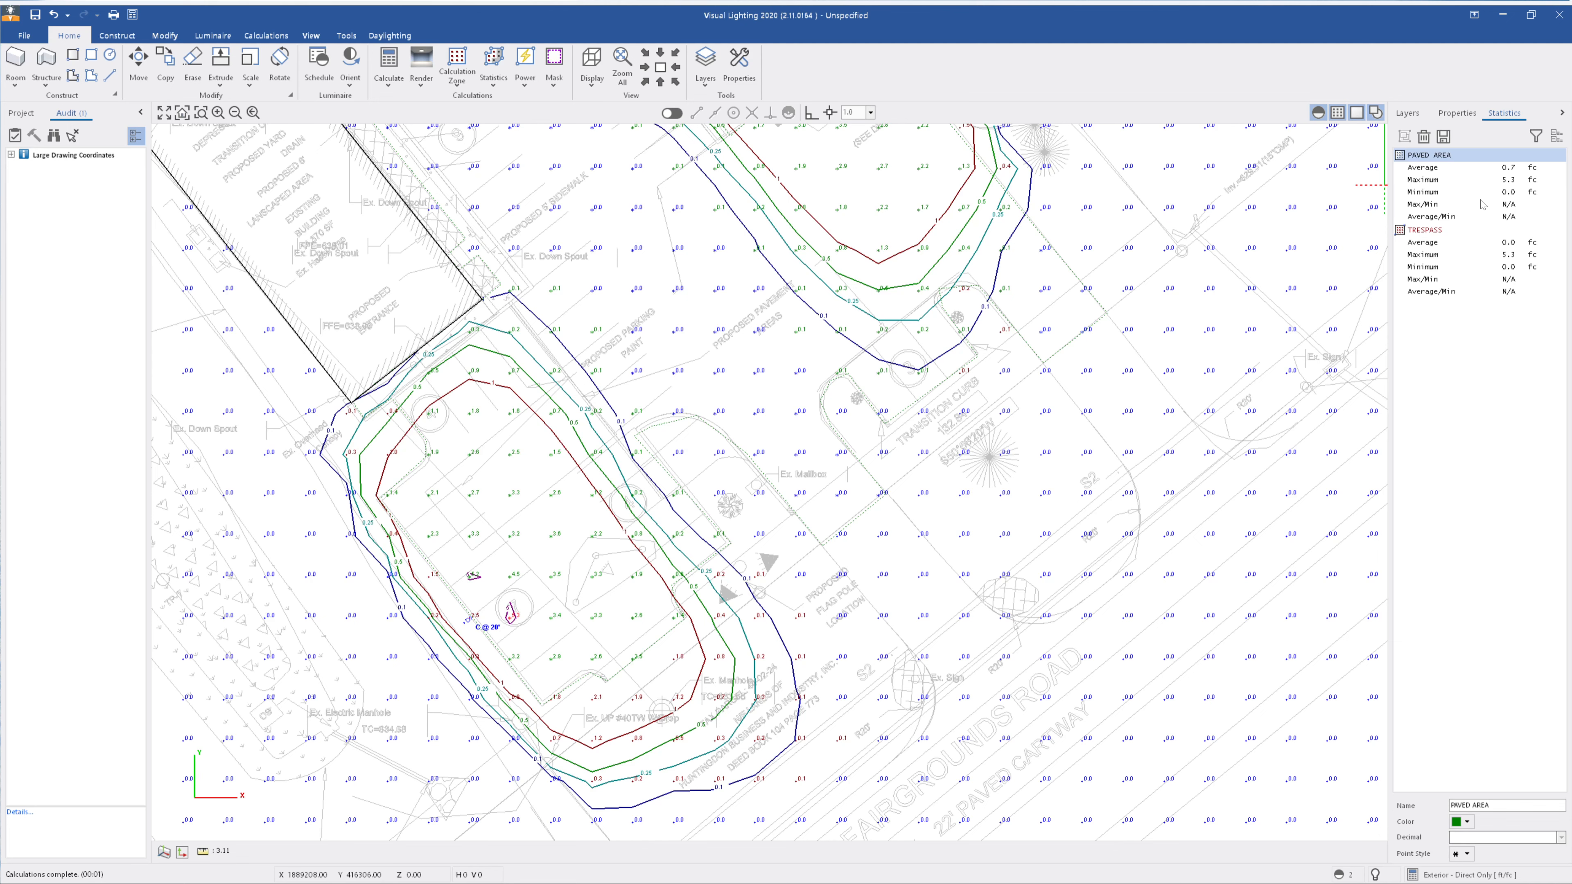
Step: Place a type D luminaire by the ten-space parking row and another luminaire farther north along the drive, and recalculate the light levels
scroll(869, 504, "down", 2)
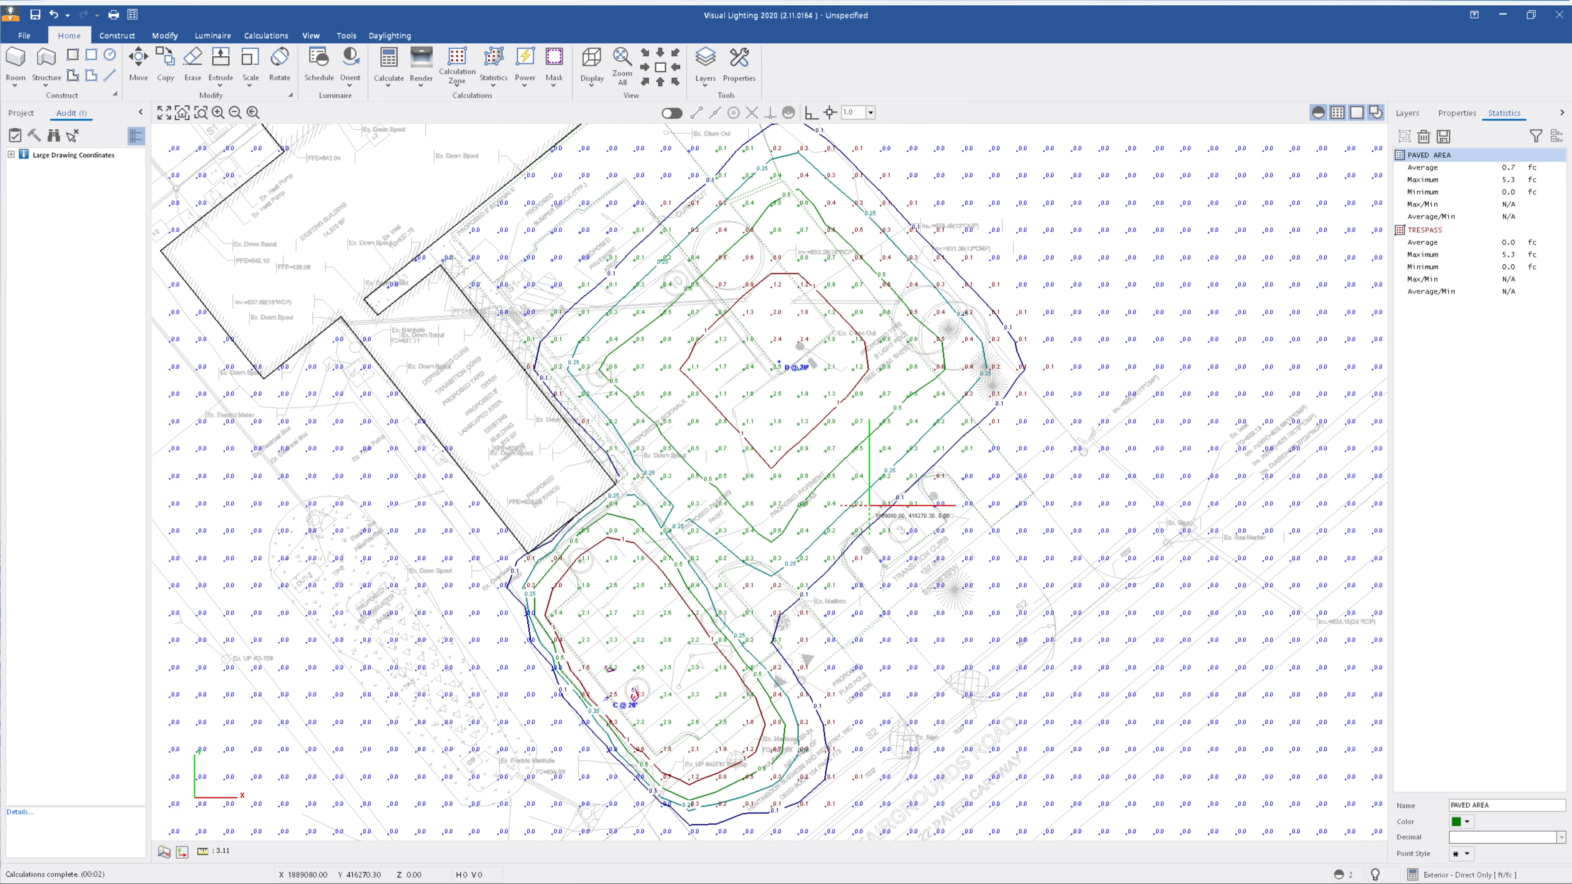
scroll(869, 504, "up", 1)
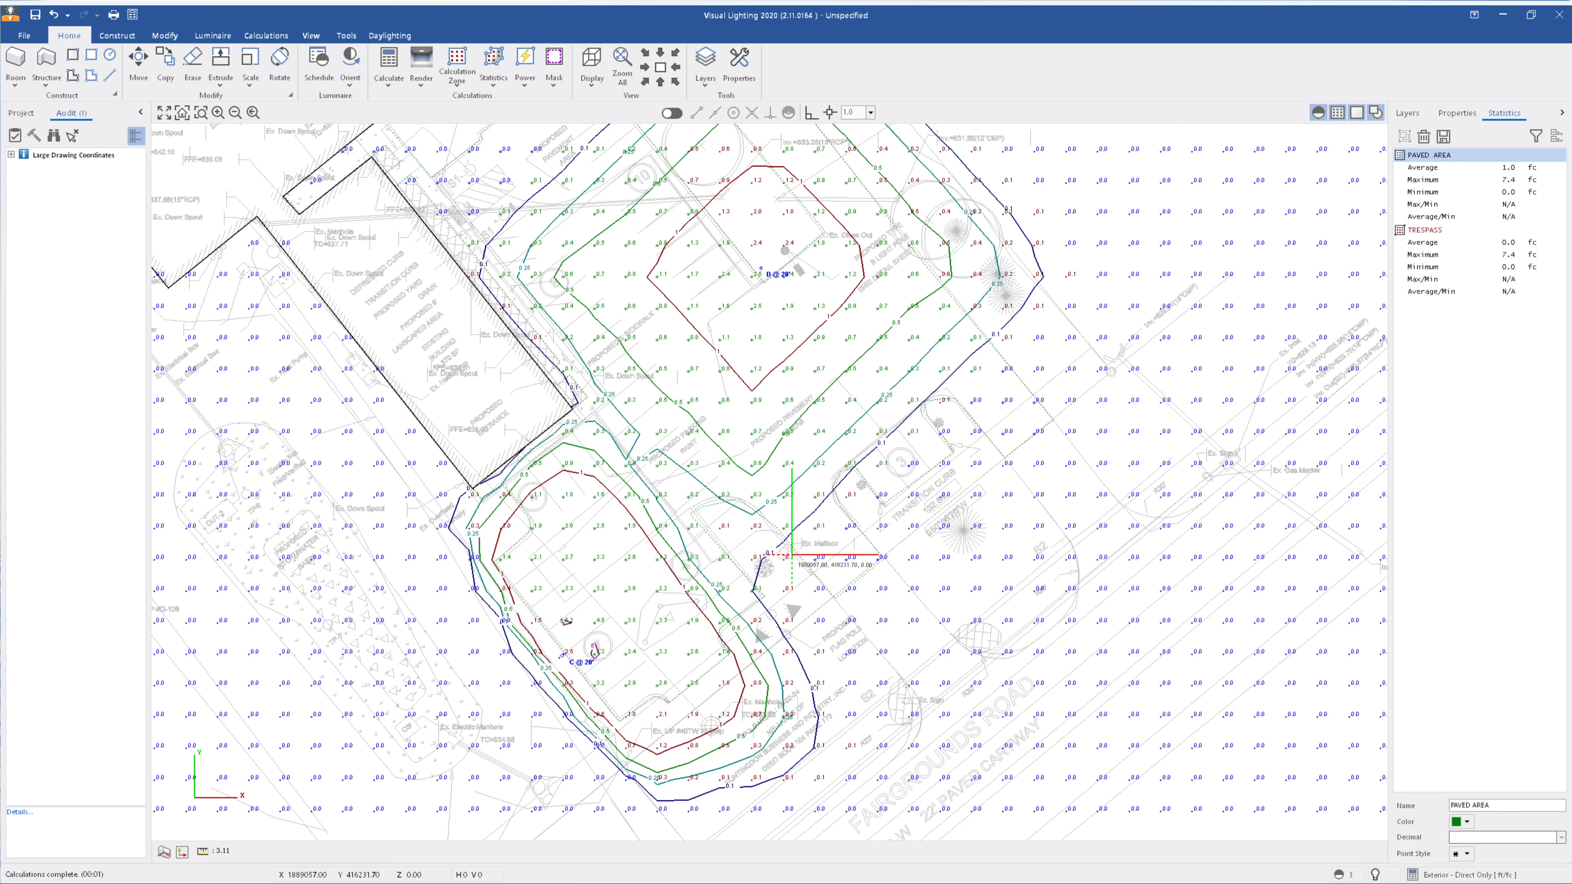
middle_click_drag(792, 554, 879, 686)
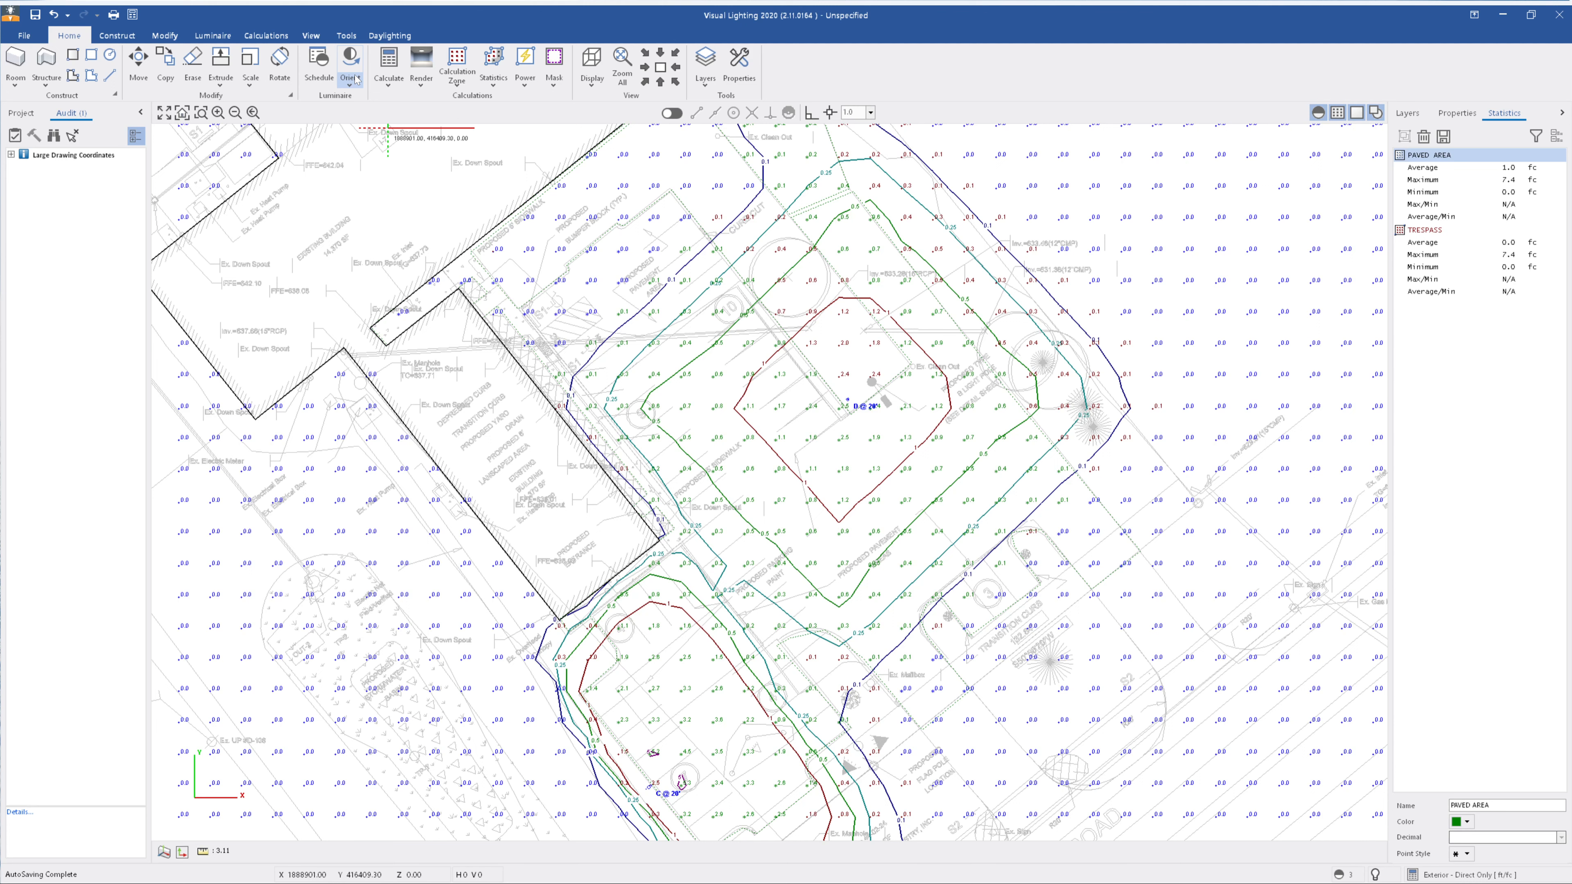
left_click(356, 77)
left_click(304, 69)
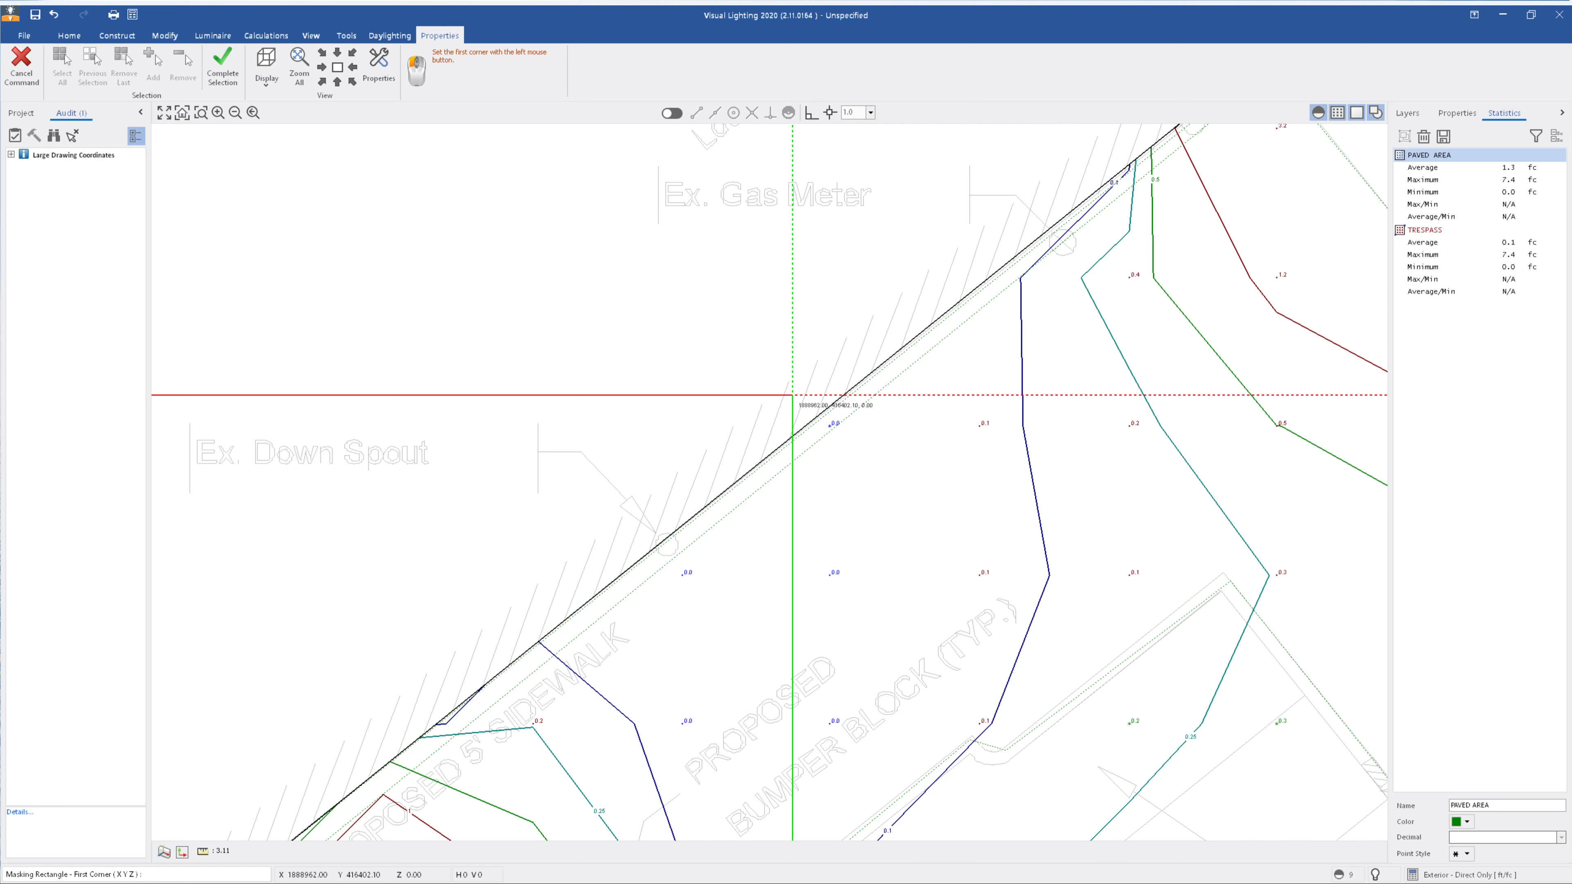
Step: Mask the calculation point on the building wall near the Ex. Gas Meter label with a masking rectangle
left_click(757, 377)
left_click(904, 483)
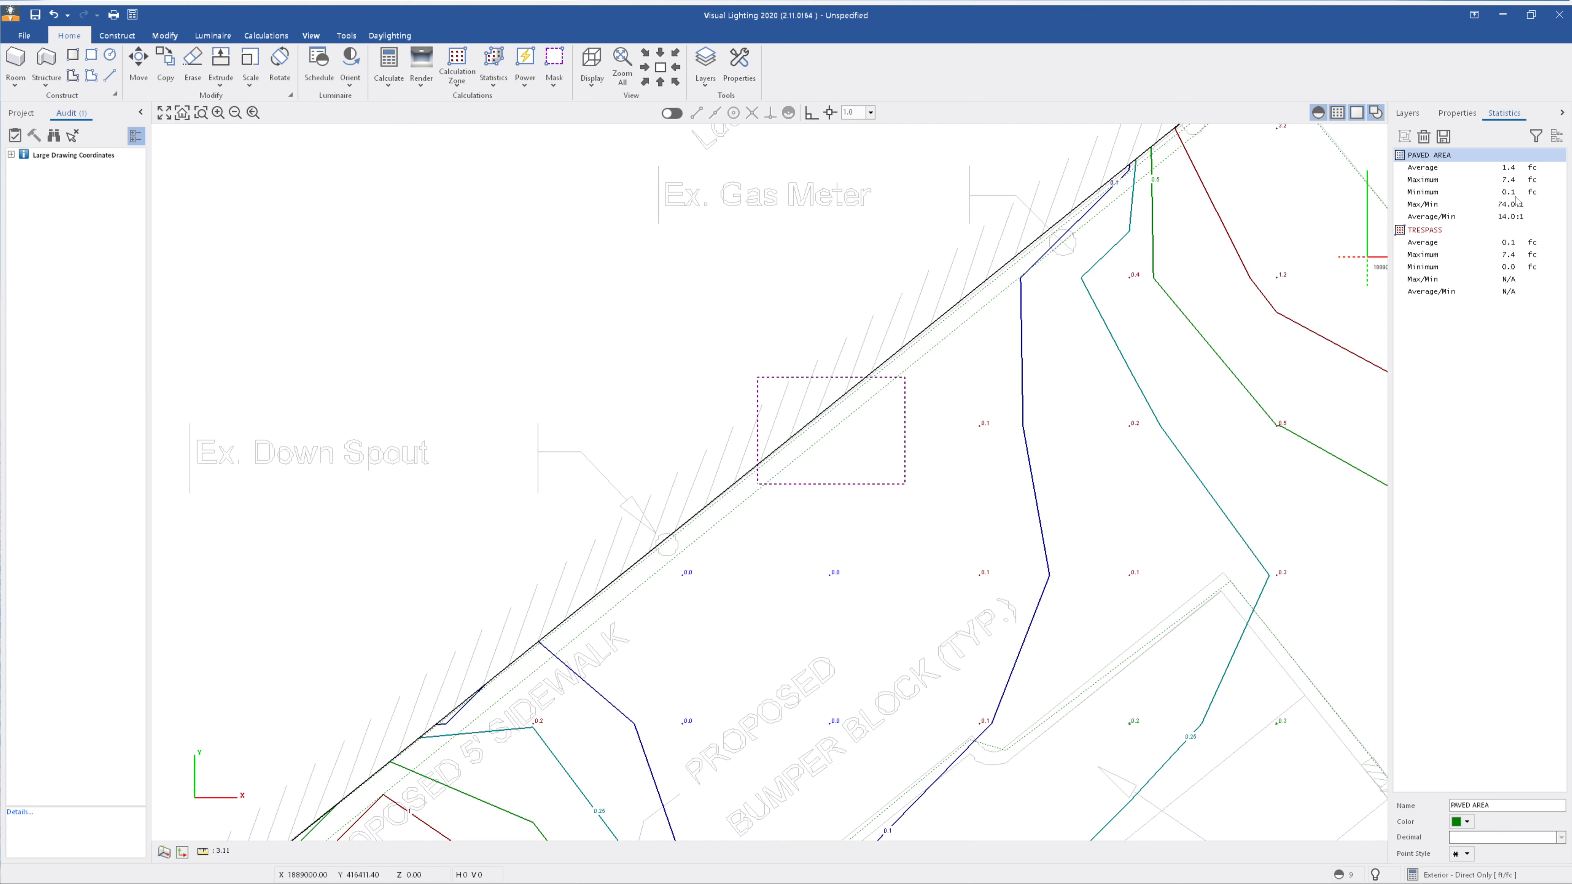
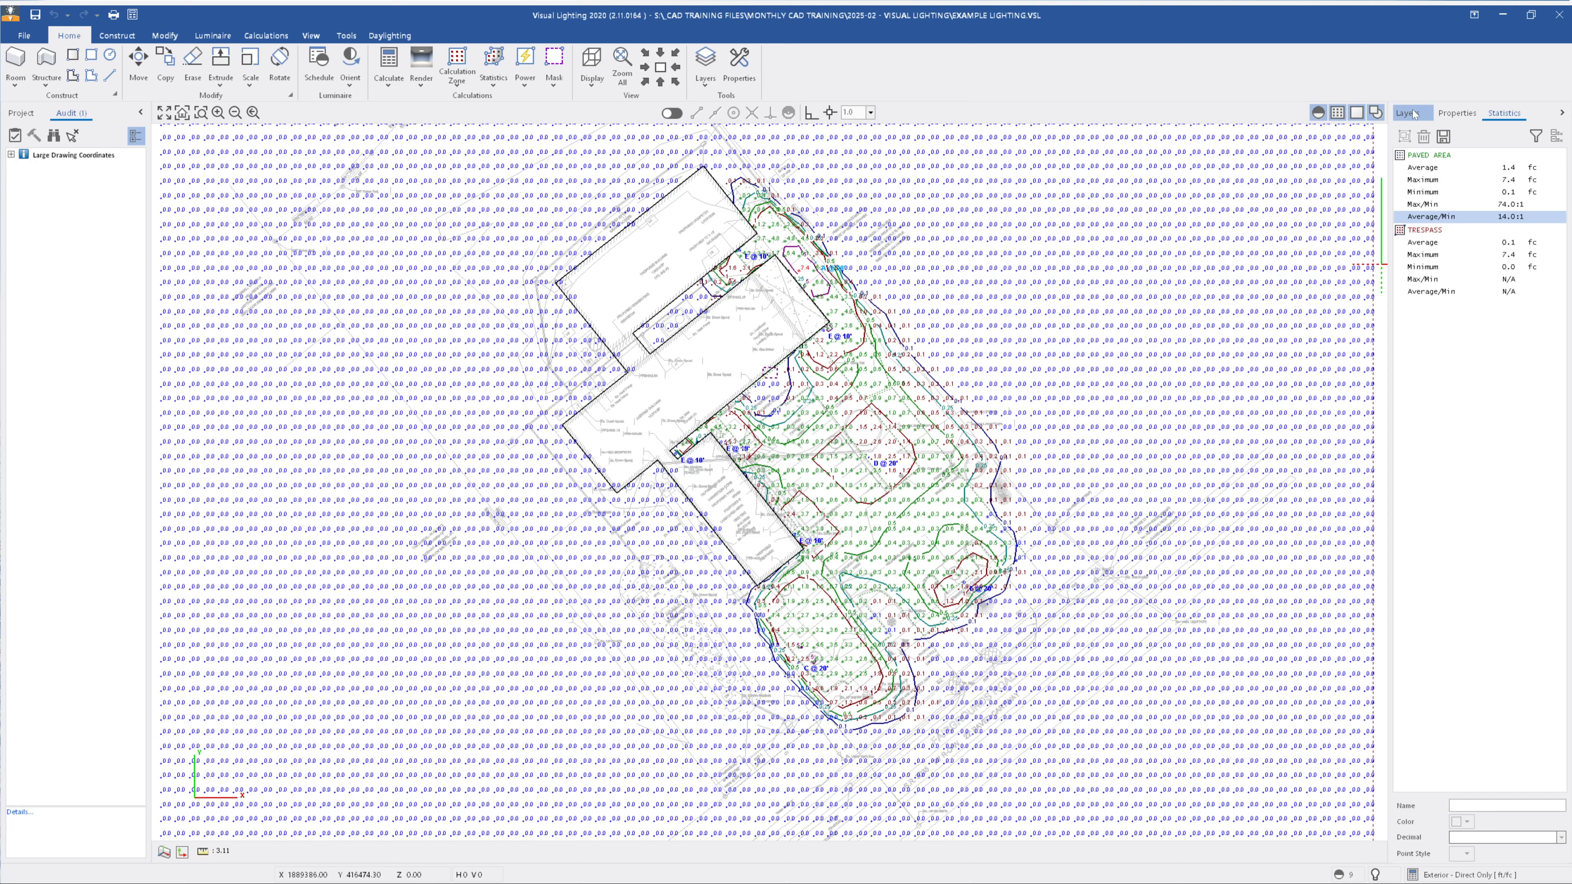
Step: Turn off the LIGHTING MD.dwg background layer and export the lighting layout as EXAMPLE LIGHTING PLAN.dwg
left_click(1413, 113)
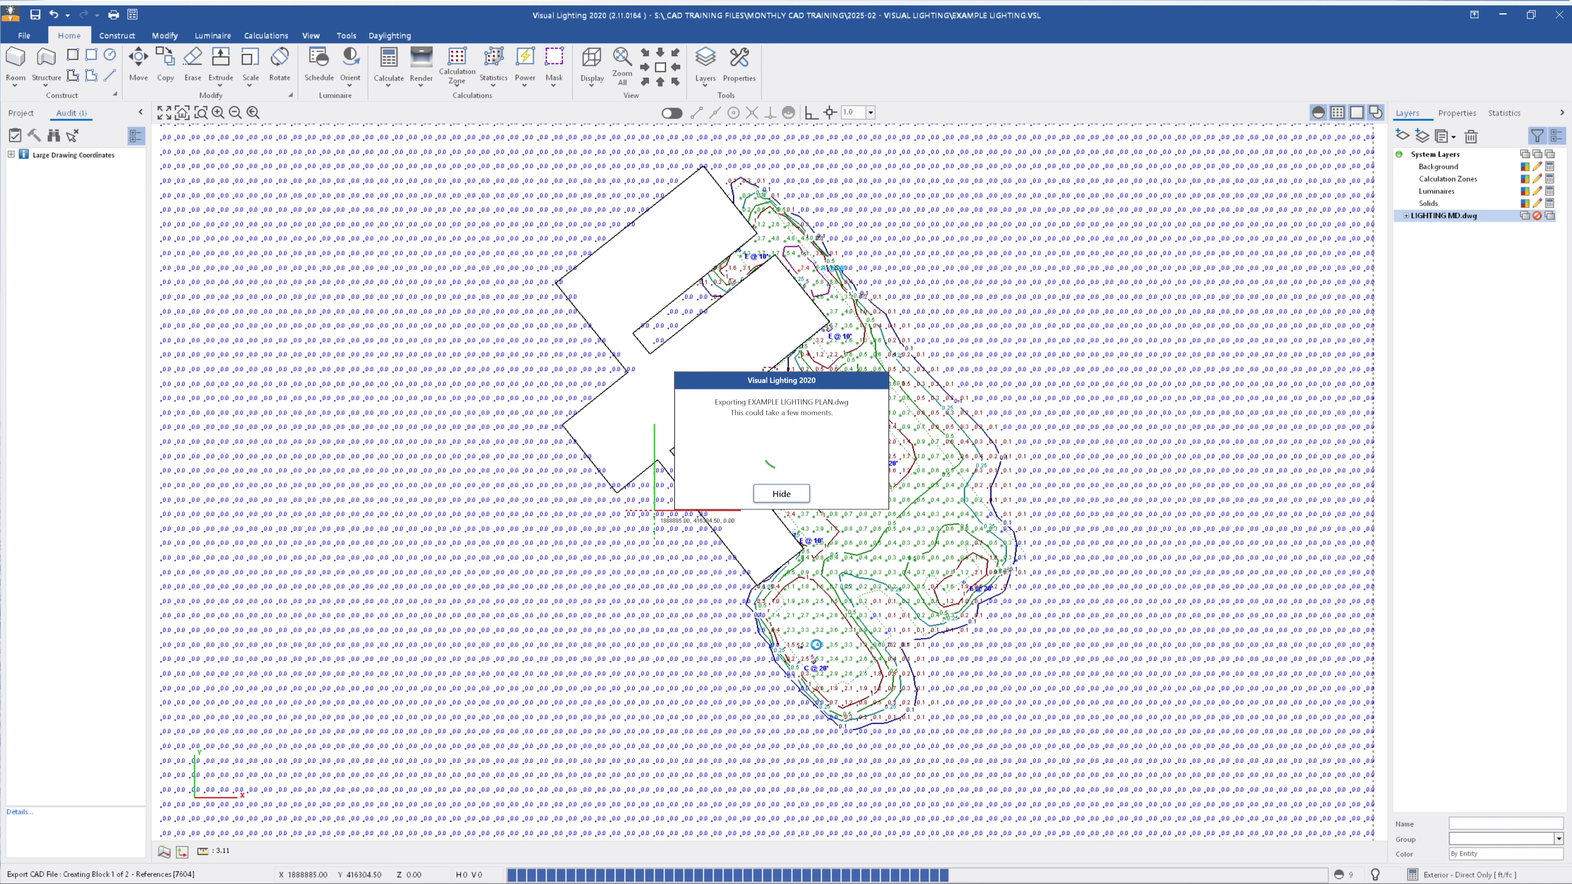
left_click(786, 868)
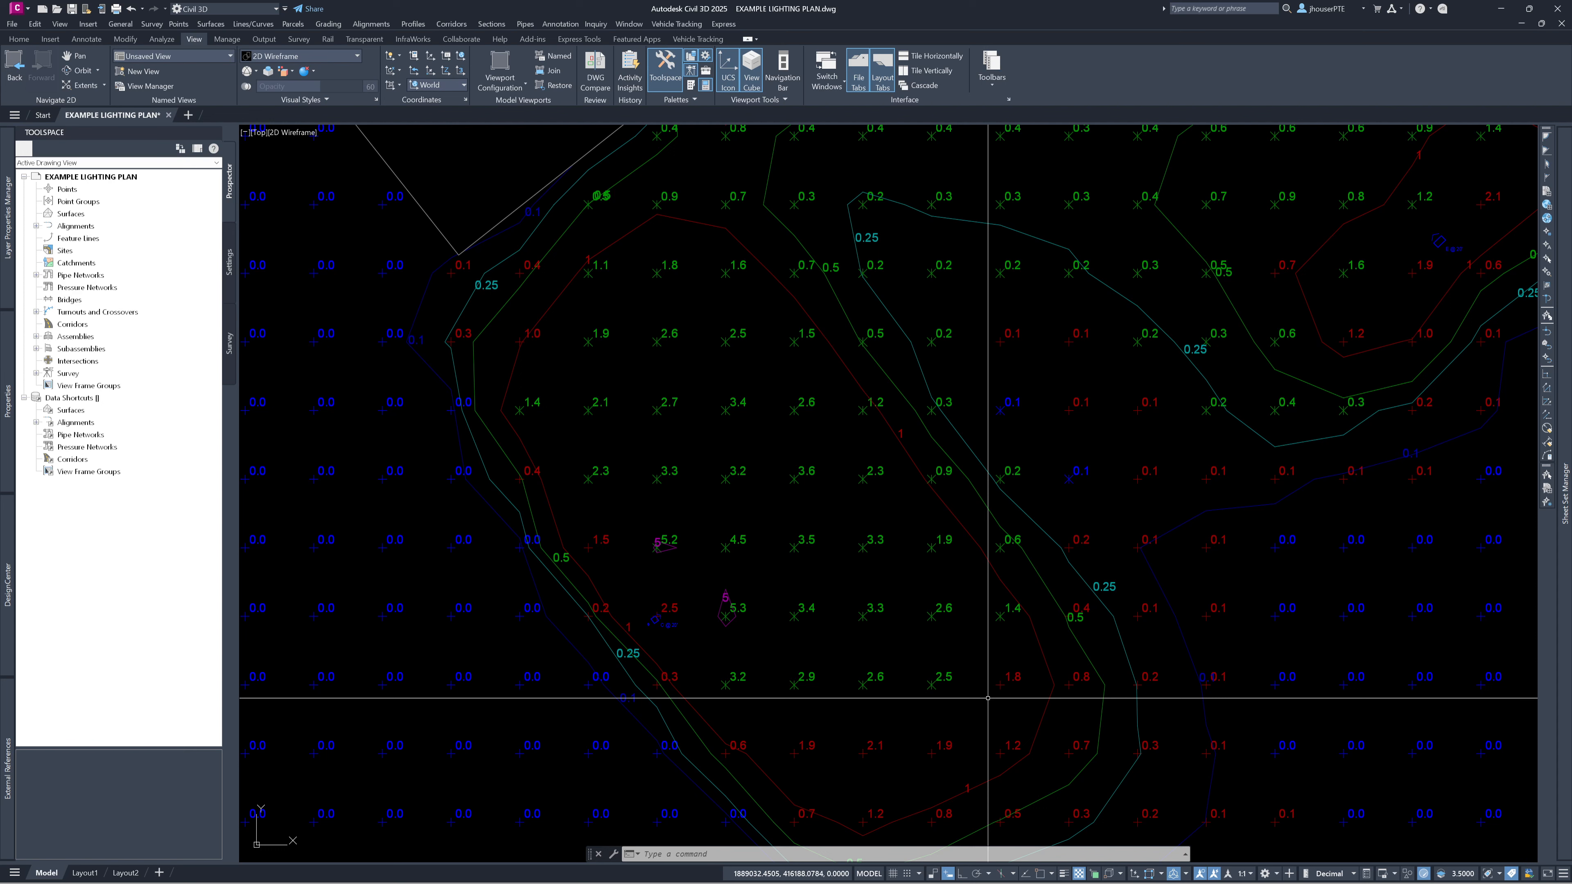
Step: In Civil 3D, select the entire exported lighting layout with its point grid and restyle it with cyan buildings and yellow luminaire labels
scroll(710, 595, "up", 6)
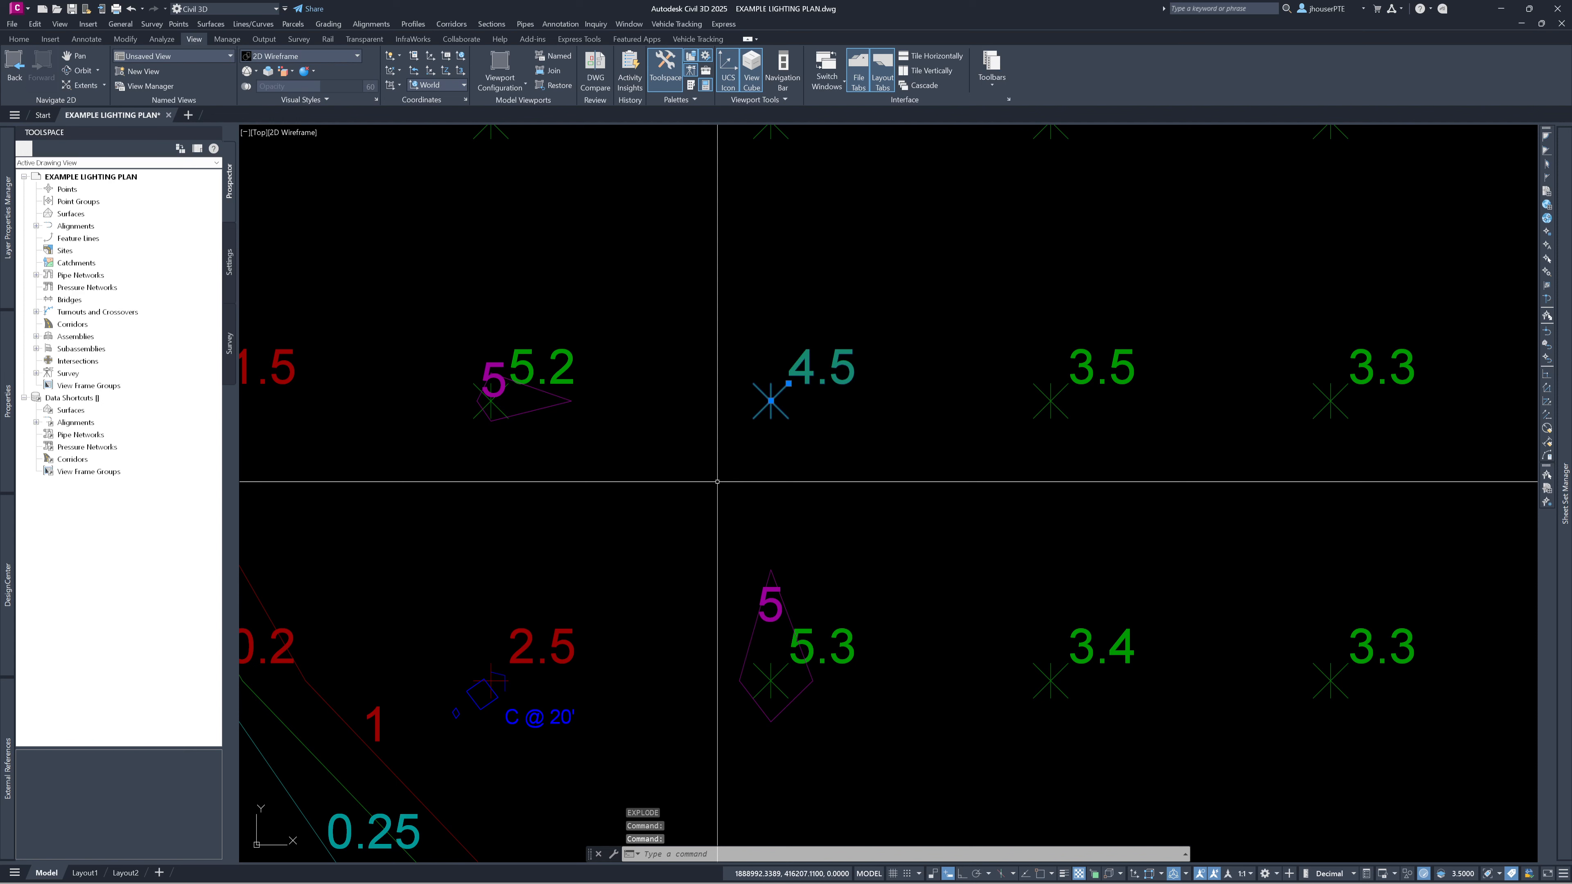
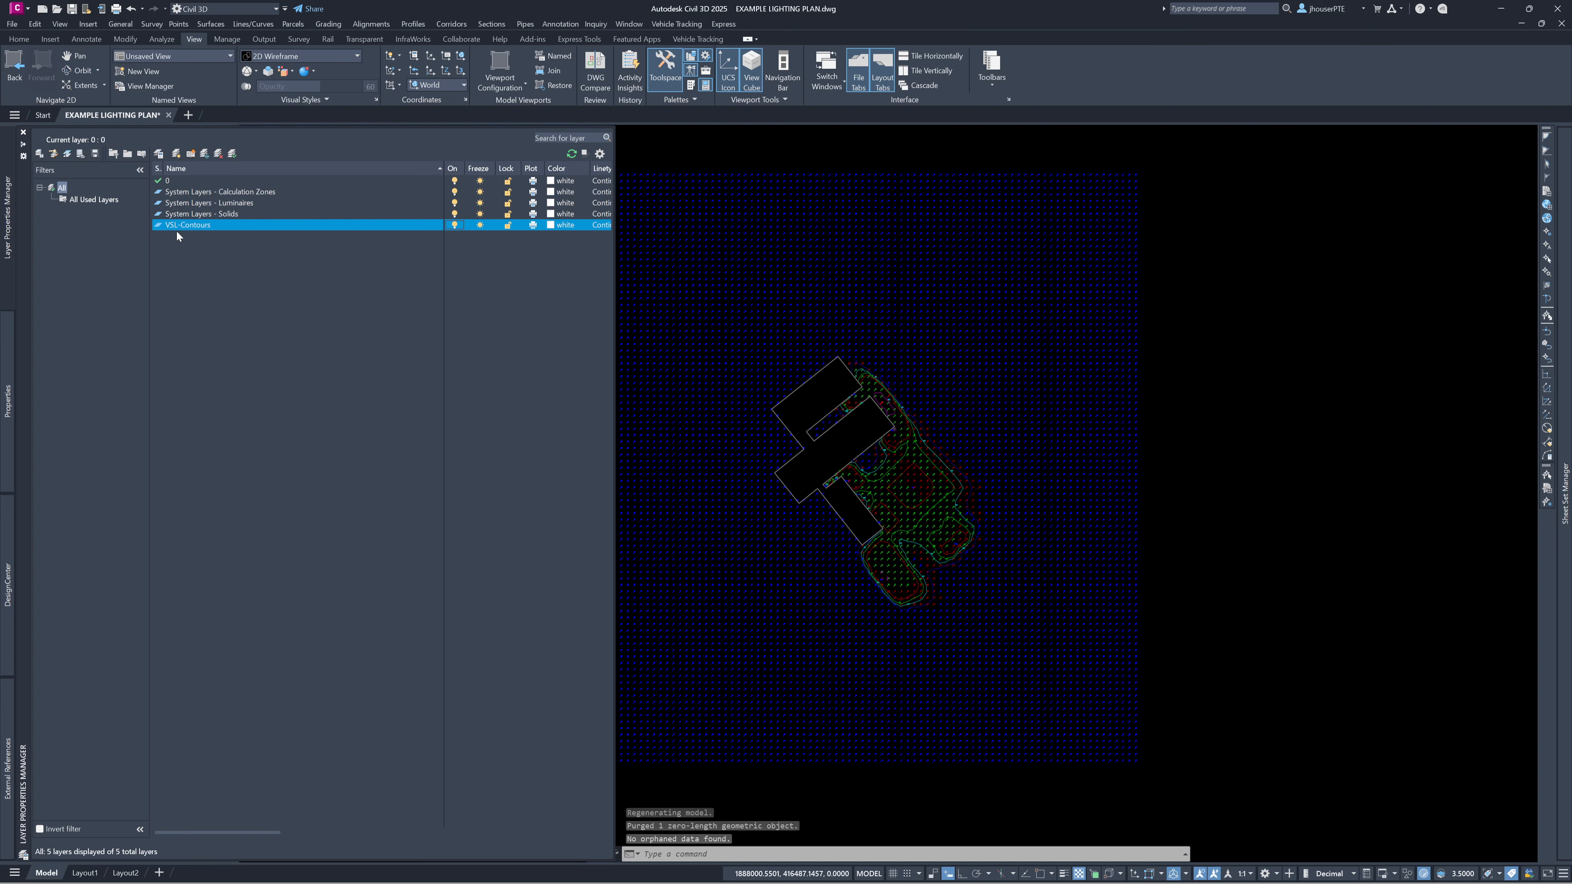
left_click(381, 141)
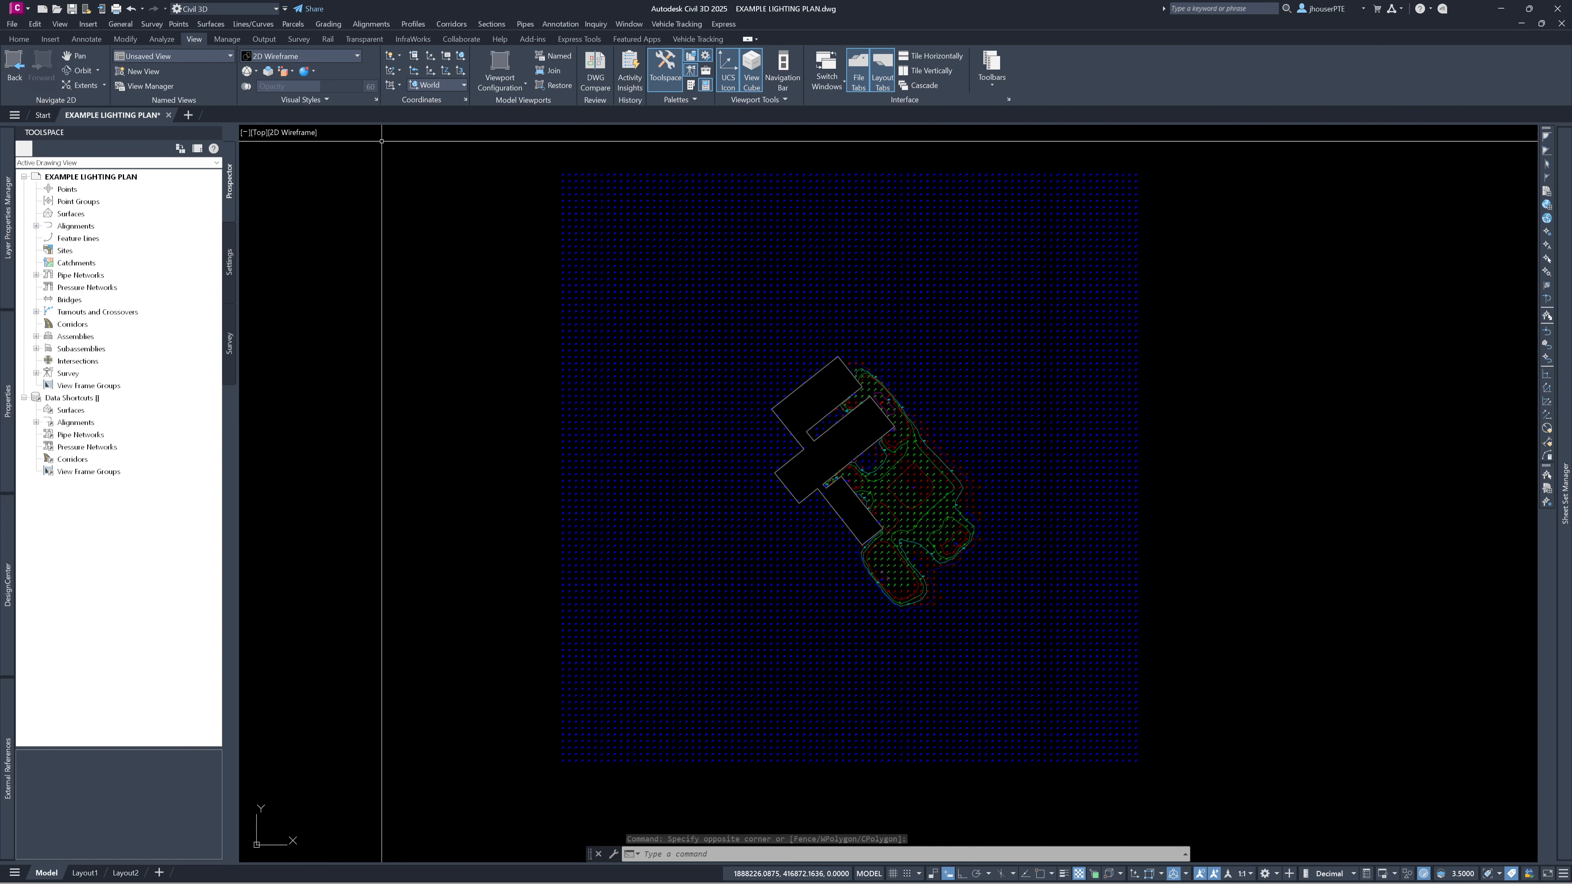
left_click(1202, 611)
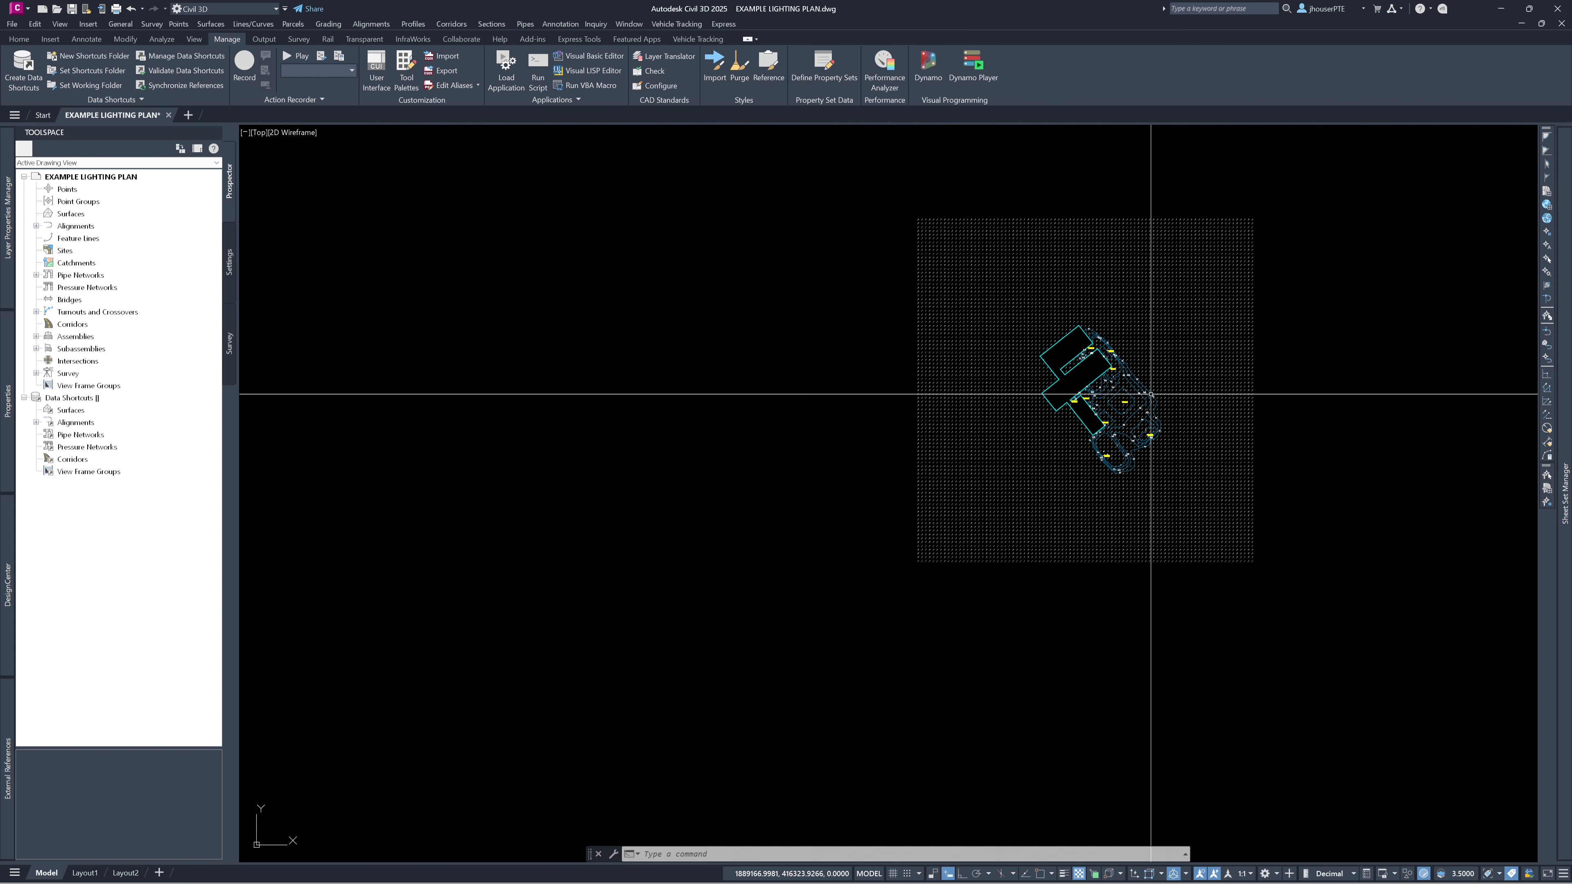
Step: Check the Visual Lighting Basics notes in Google Docs and return to the EXAMPLE LIGHTING PLAN drawing in Civil 3D
key("alt+Tab")
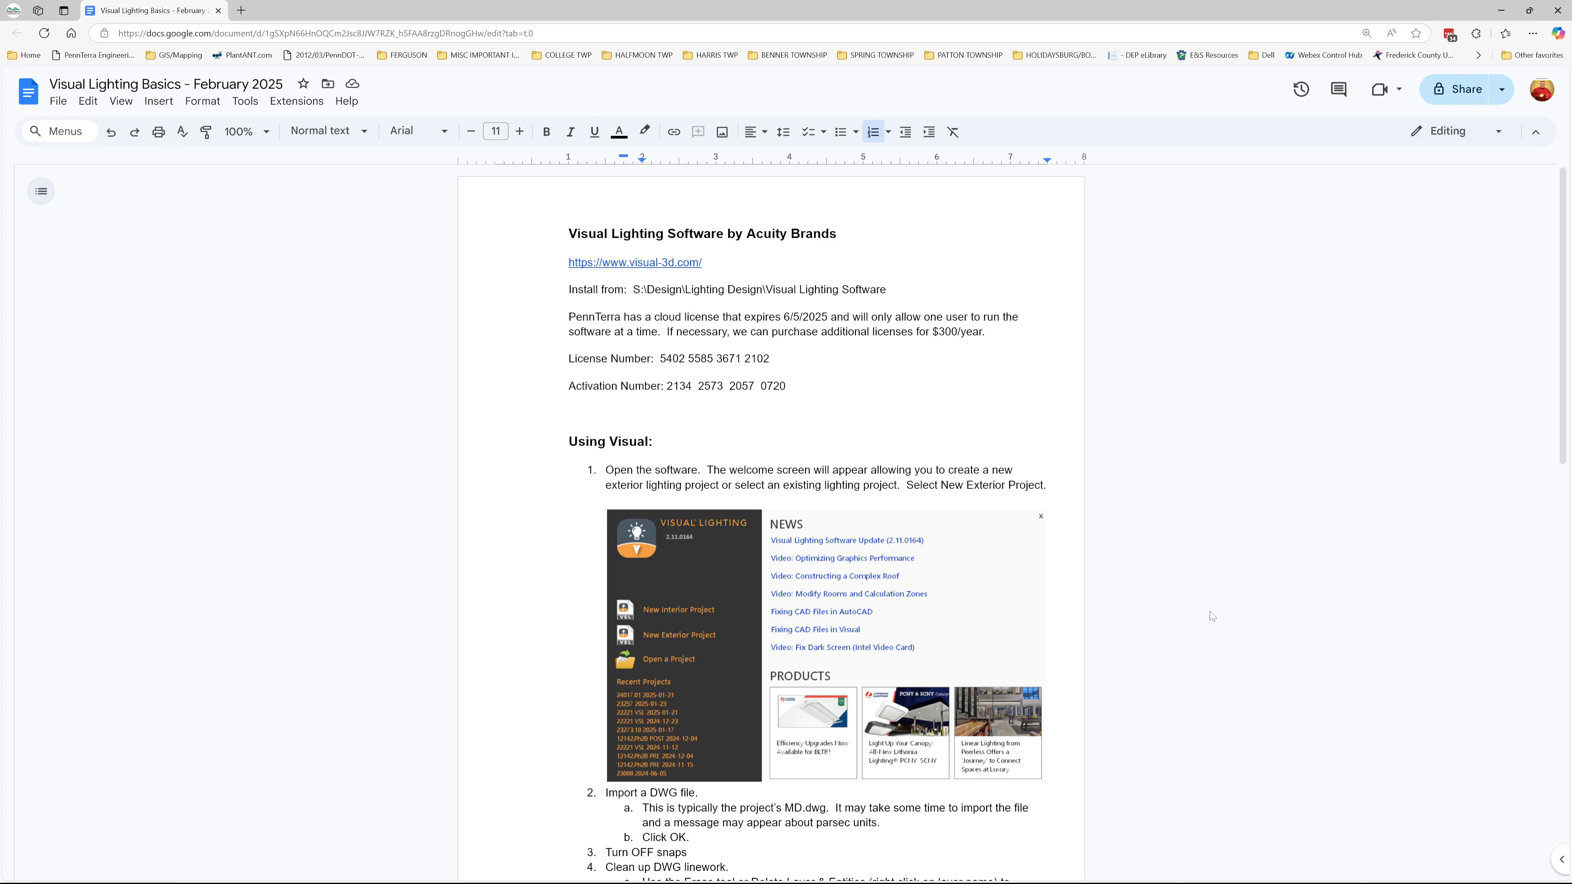
key("alt+Tab")
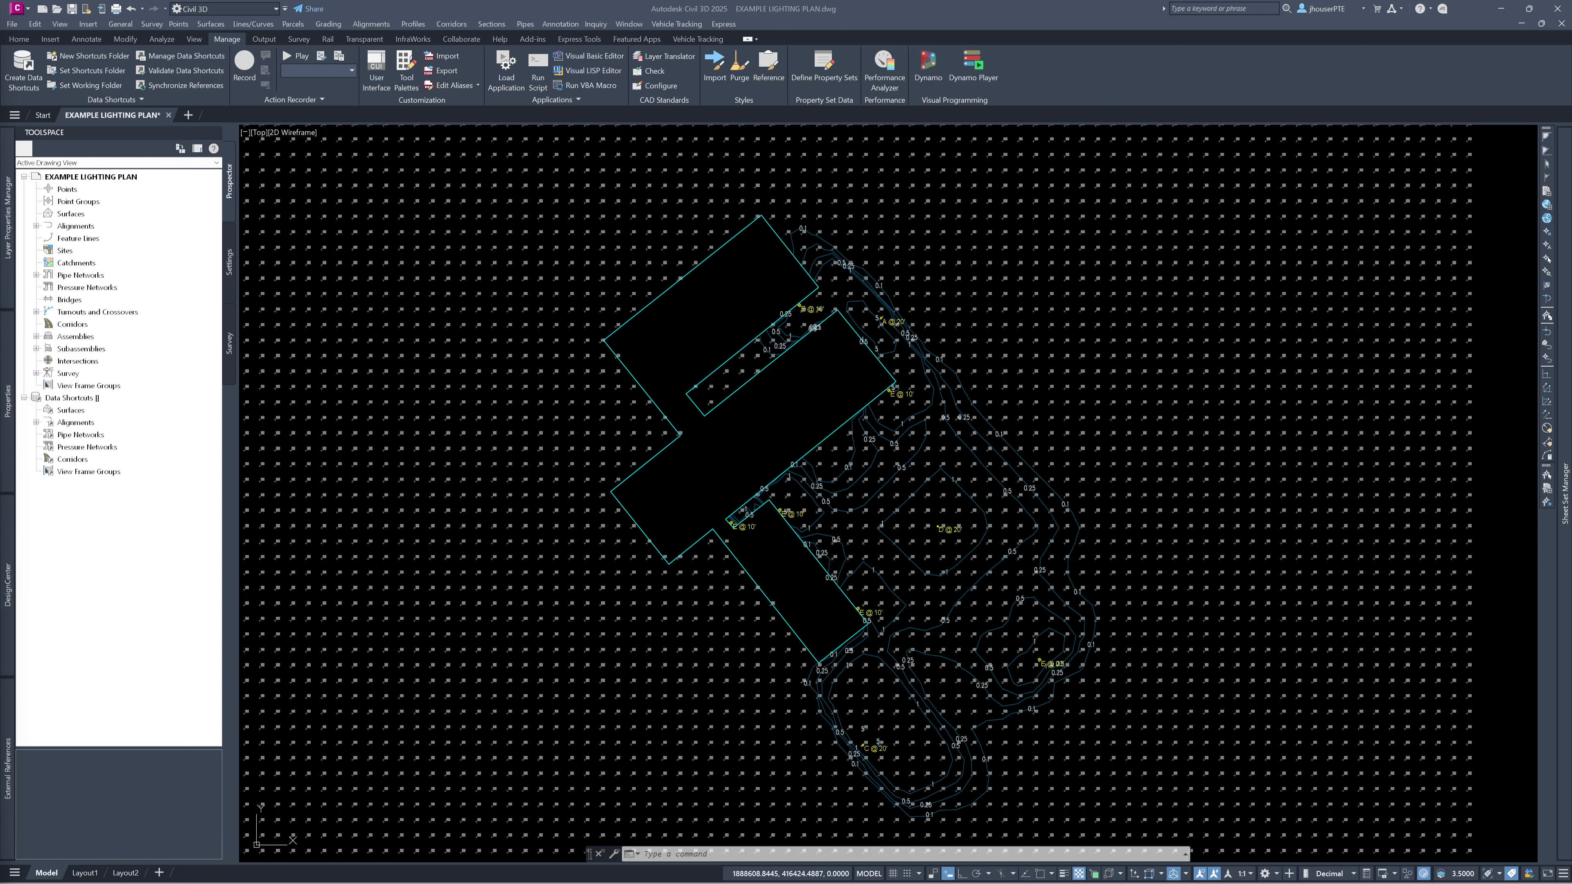